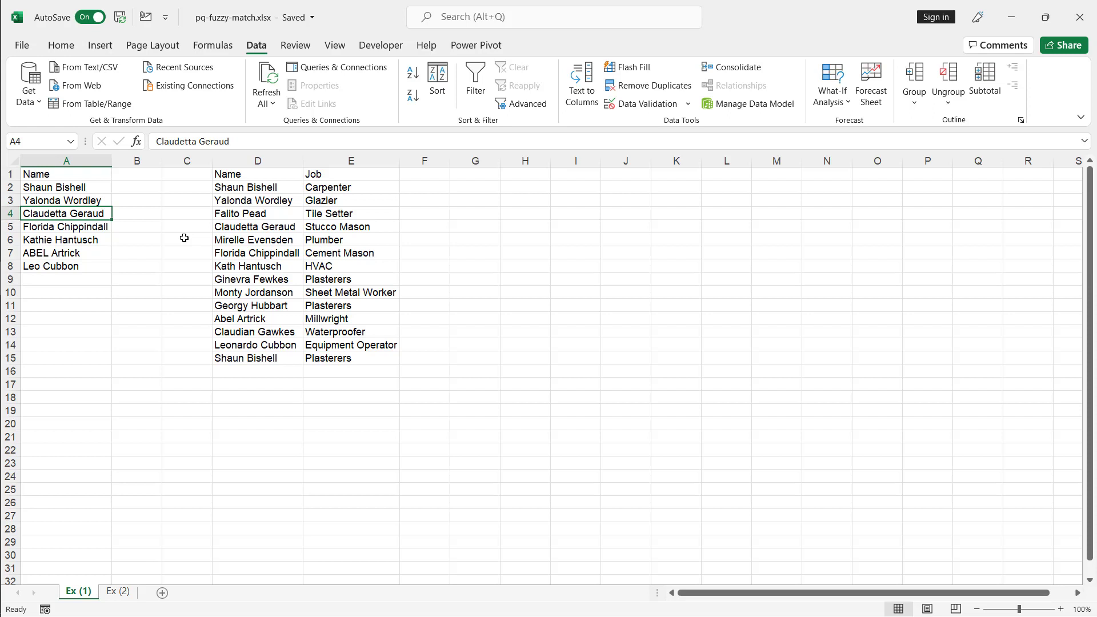
# Step: Compare the names in column A with the Name and Job lists in columns D and E for exact and near matches
pyautogui.click(77, 240)
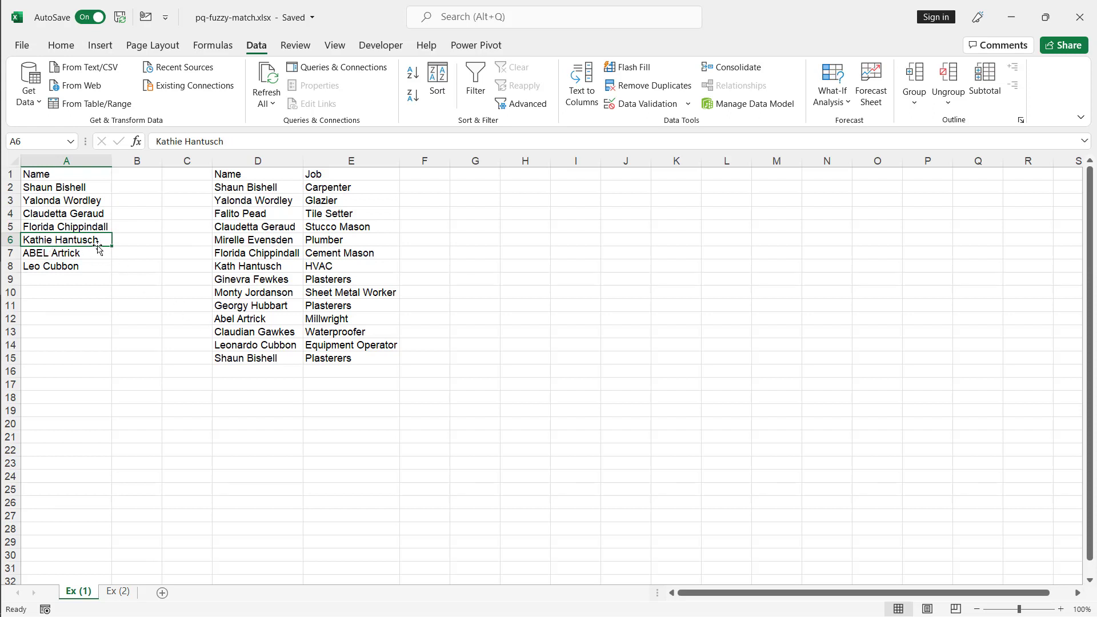
pyautogui.click(251, 267)
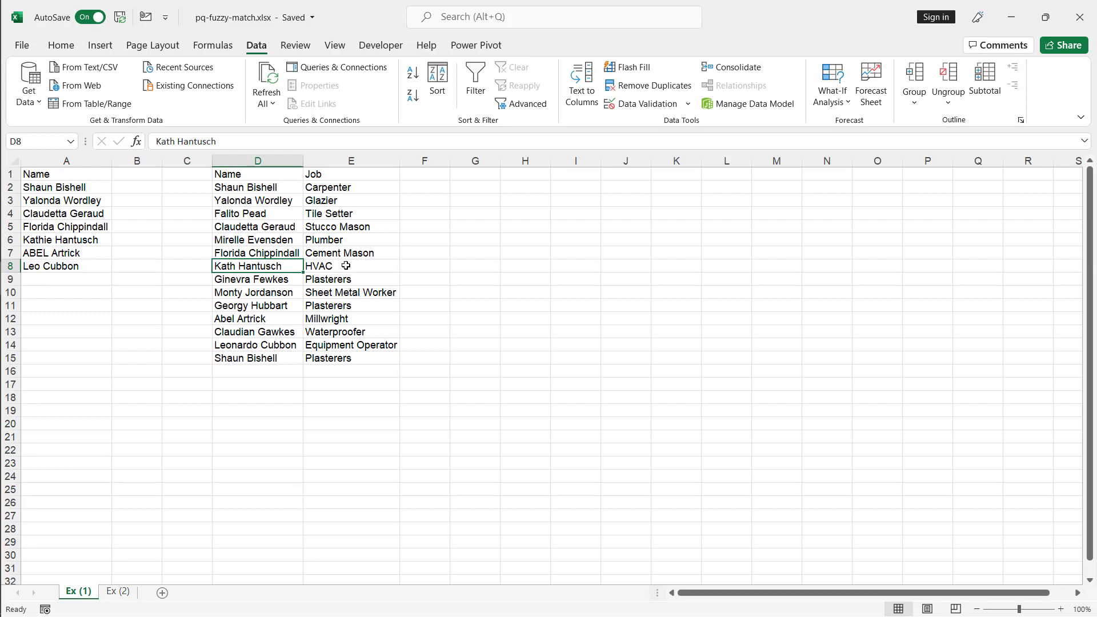
pyautogui.click(67, 239)
pyautogui.click(67, 253)
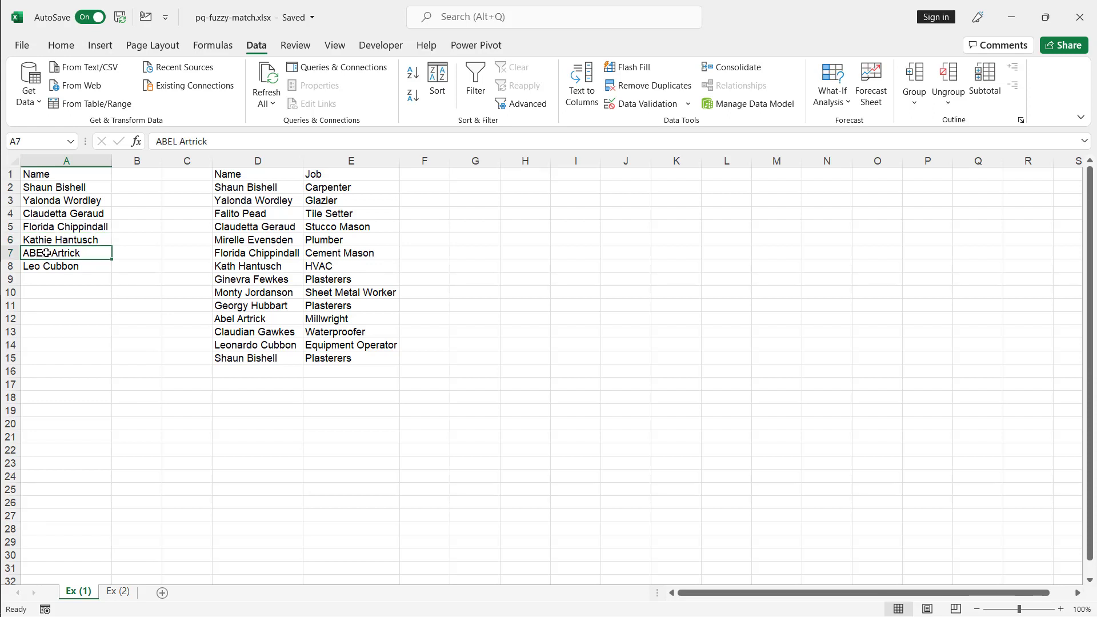
pyautogui.click(239, 320)
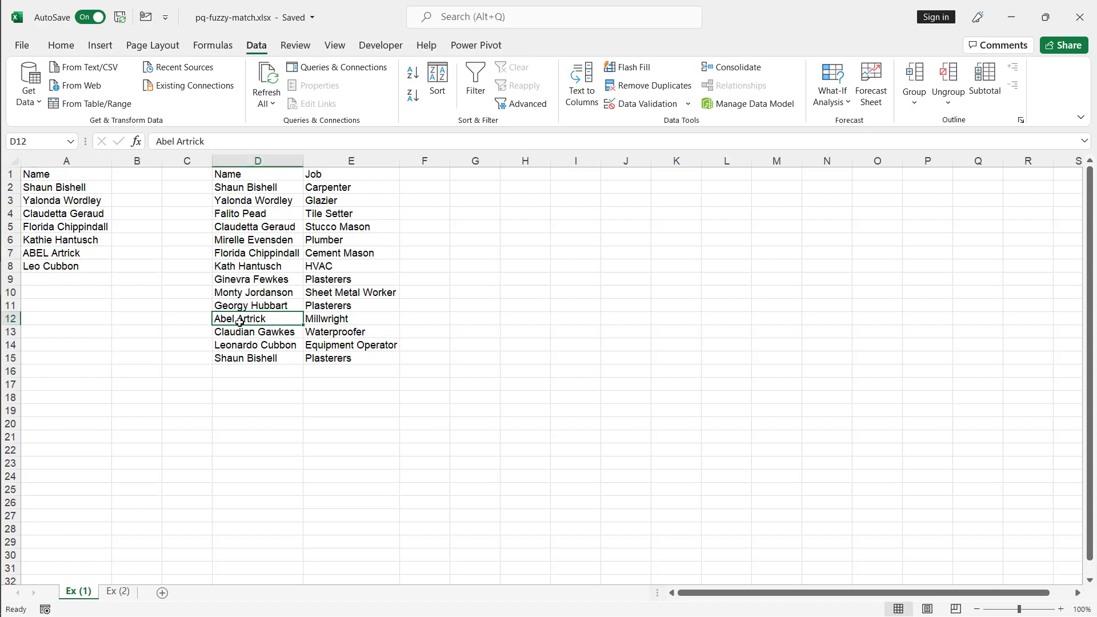
pyautogui.click(50, 268)
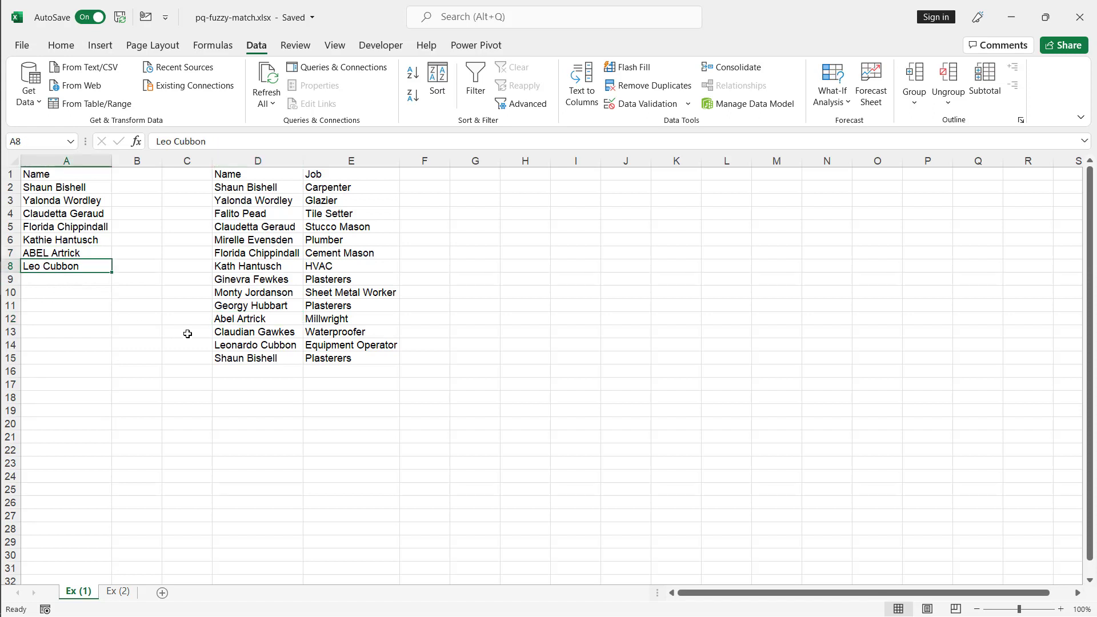
pyautogui.click(242, 344)
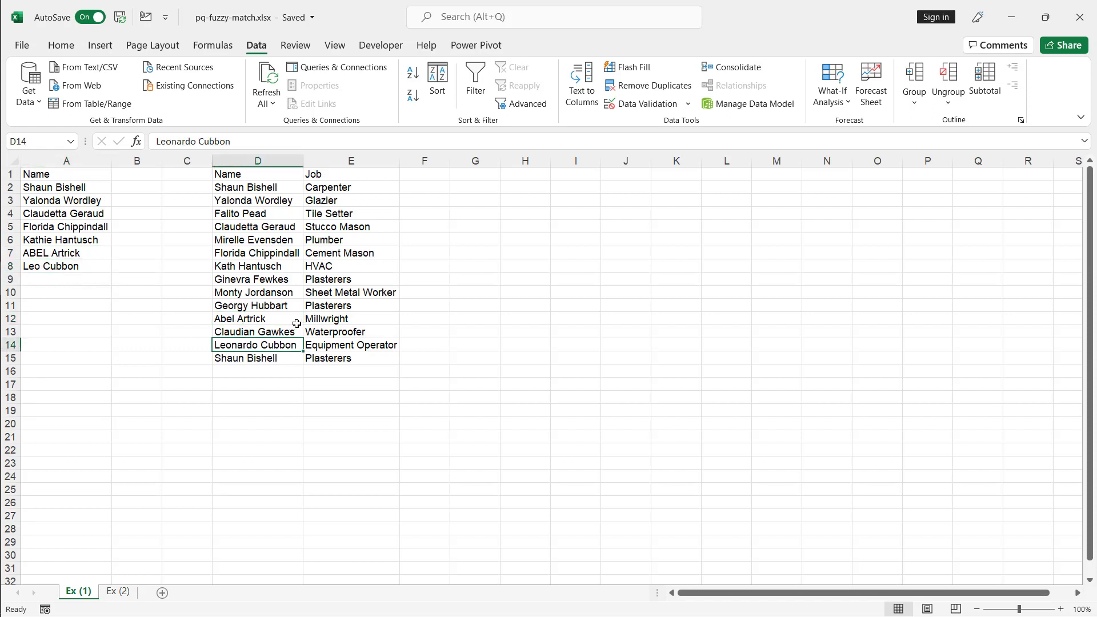
pyautogui.click(68, 188)
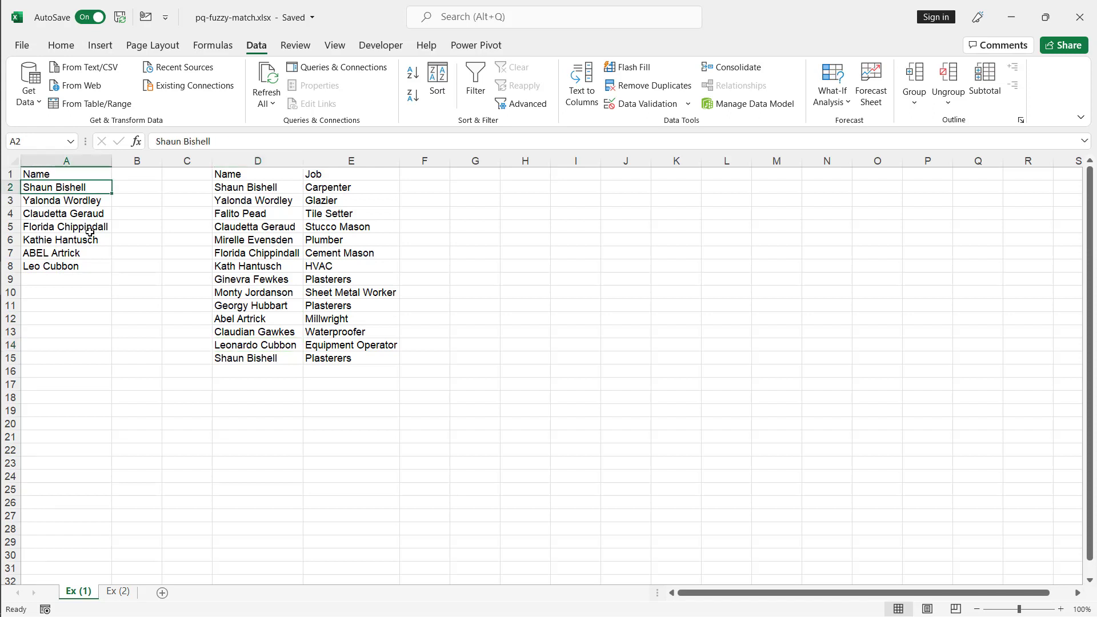
pyautogui.click(272, 189)
pyautogui.click(280, 352)
pyautogui.click(352, 159)
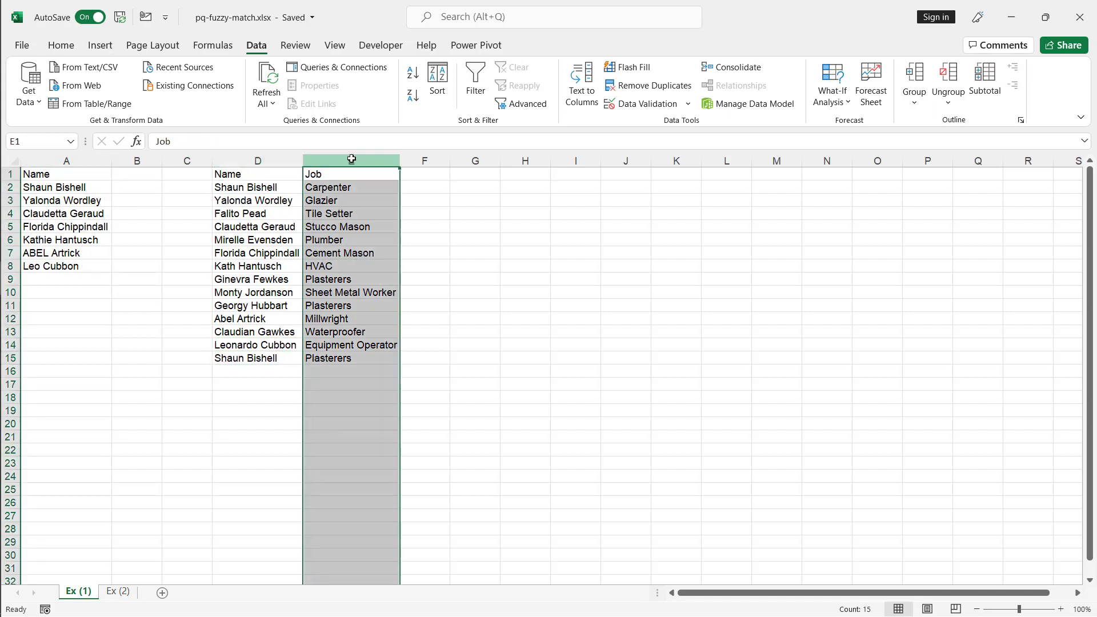
# Step: Convert the single-column name list in A1:A8 into a table with headers and name it names
pyautogui.click(82, 198)
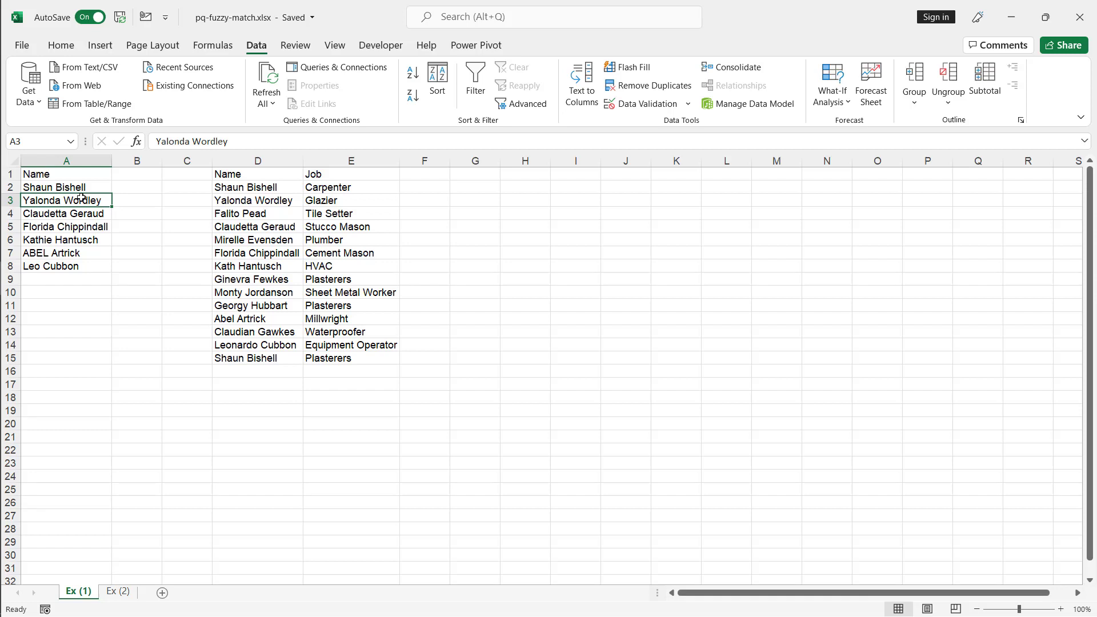
pyautogui.hotkey('ctrl', 't')
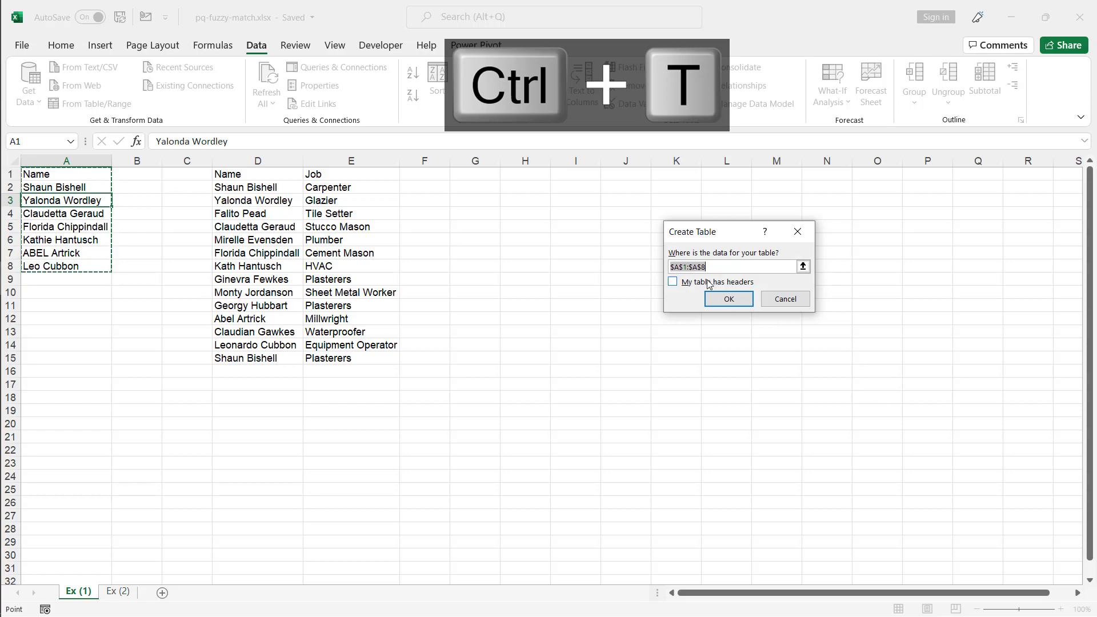
pyautogui.click(709, 283)
pyautogui.click(729, 299)
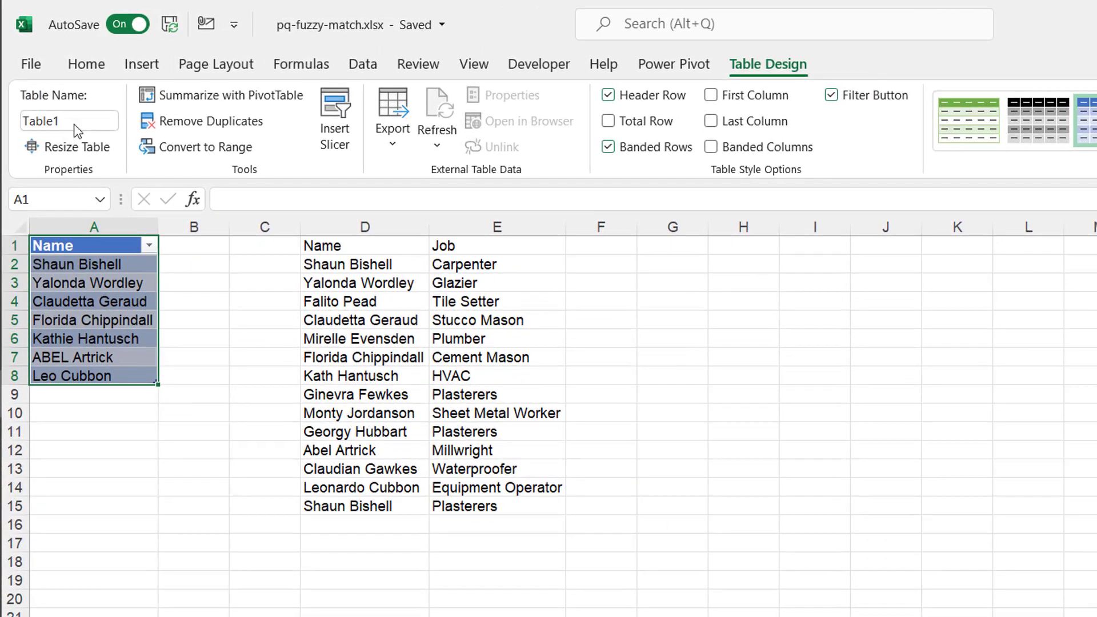
pyautogui.click(77, 123)
pyautogui.write('name')
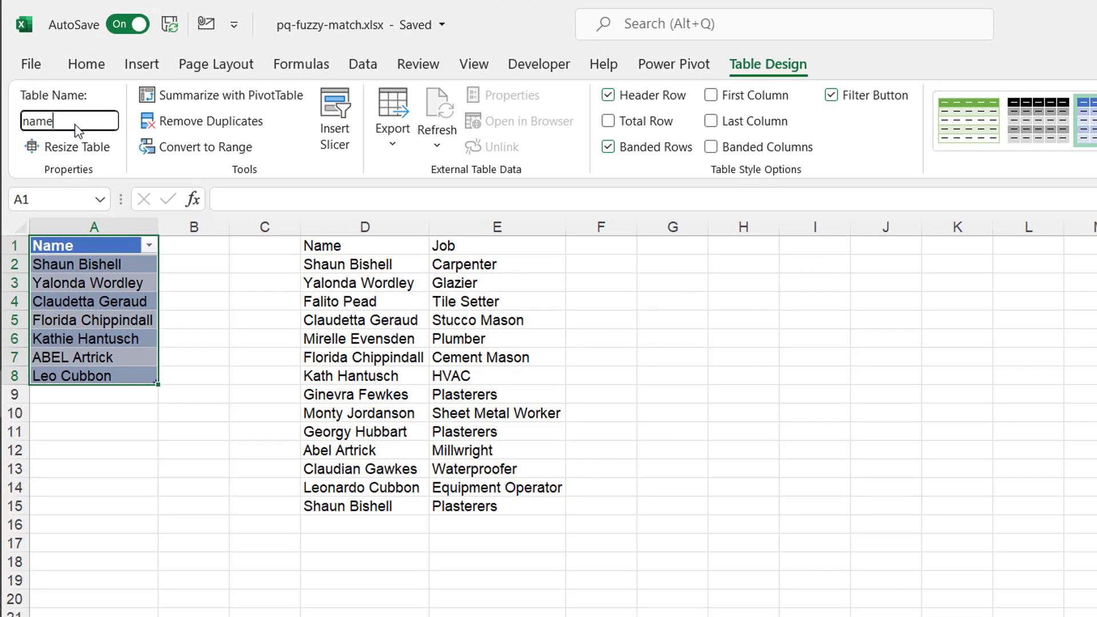
pyautogui.press('Return')
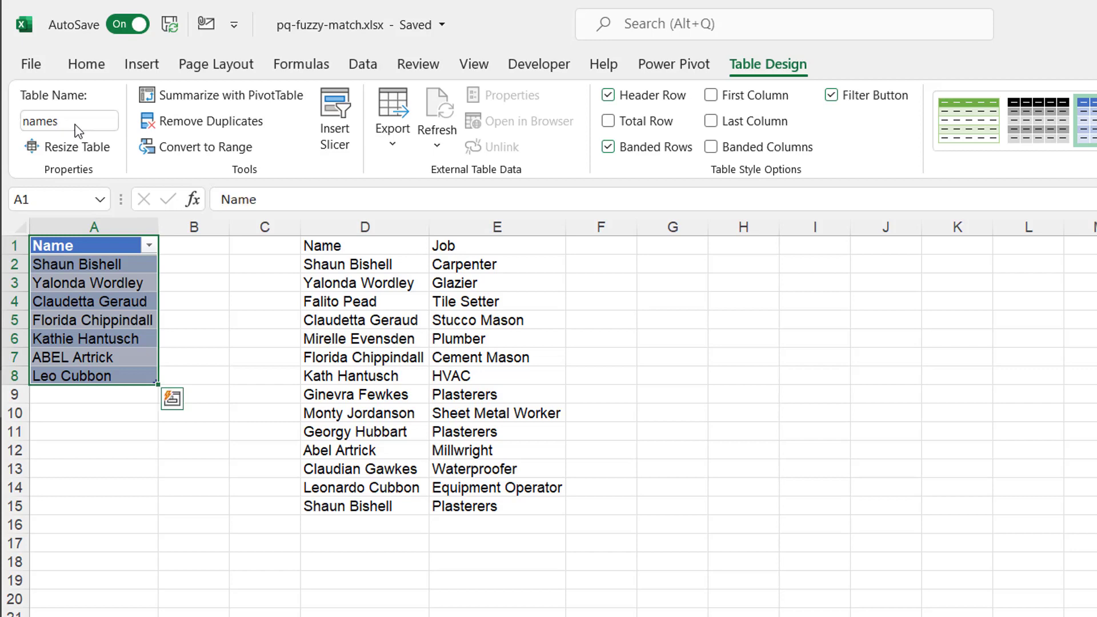
# Step: Convert the Name and Job list in columns D and E into a table with headers
pyautogui.click(366, 318)
pyautogui.hotkey('ctrl', 't')
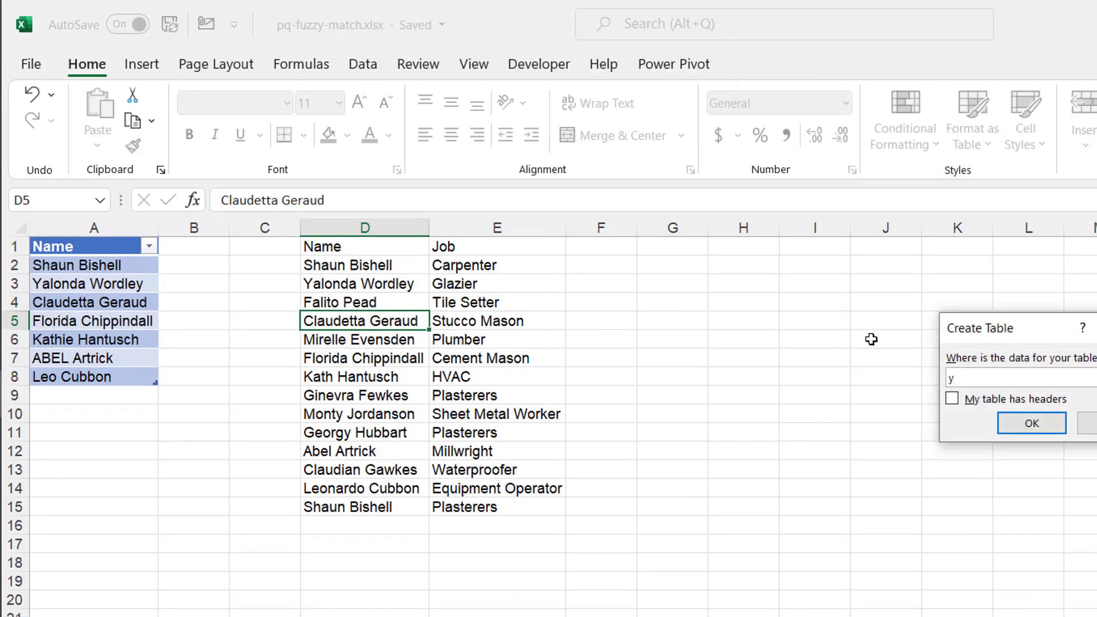
pyautogui.press('Escape')
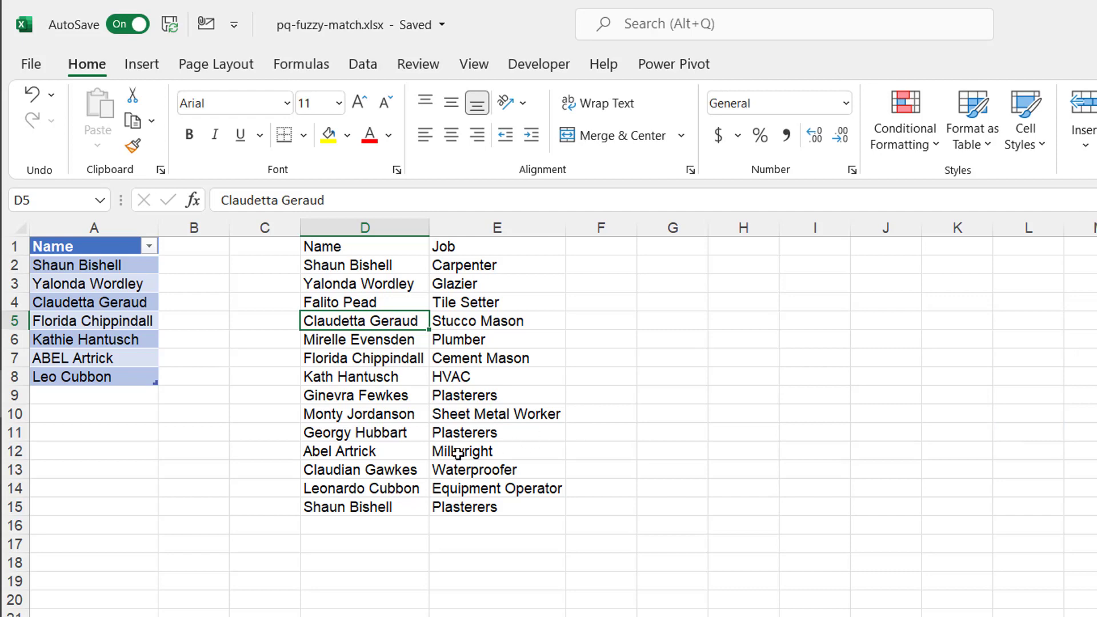
pyautogui.hotkey('ctrl', 't')
pyautogui.click(966, 400)
pyautogui.click(1031, 422)
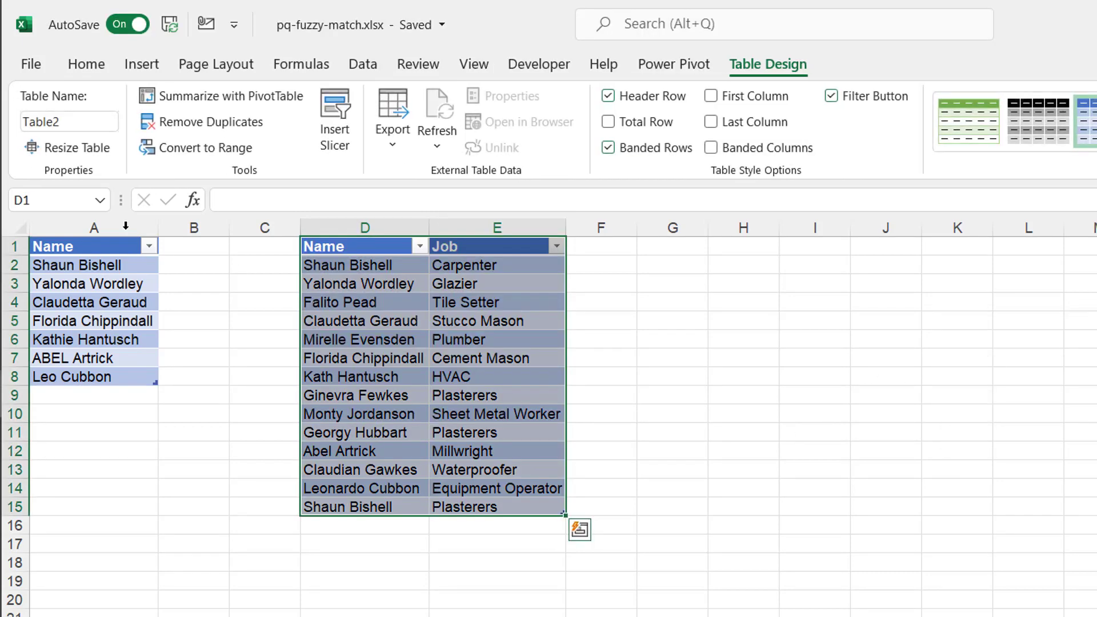
# Step: Rename the Name and Job table as name_job
pyautogui.click(72, 122)
pyautogui.write('name')
pyautogui.press('Return')
pyautogui.write('_job')
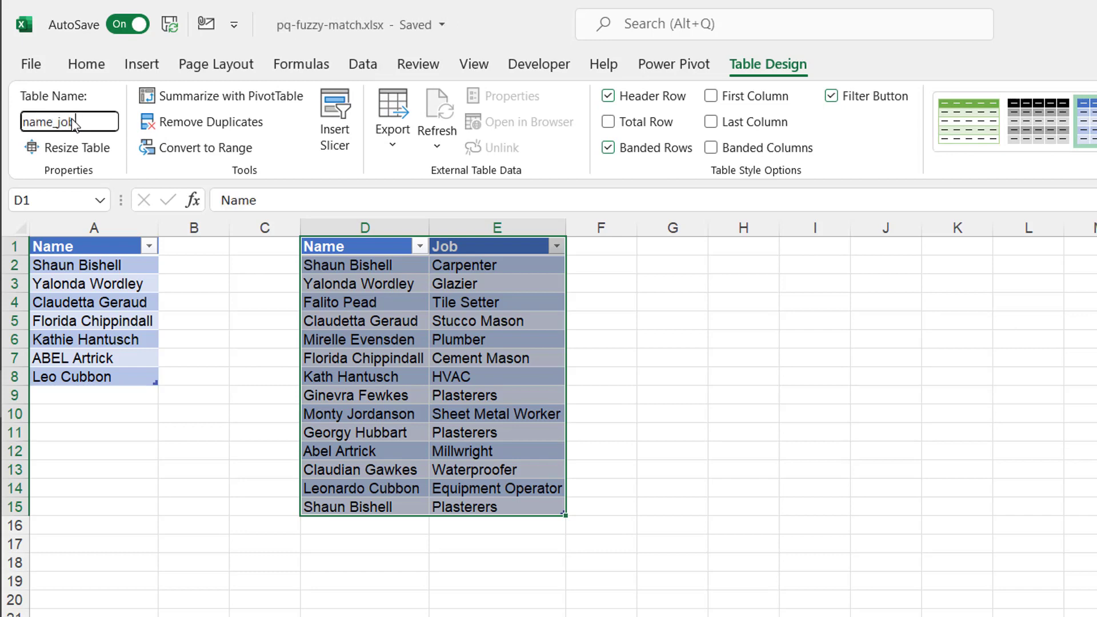
pyautogui.press('Return')
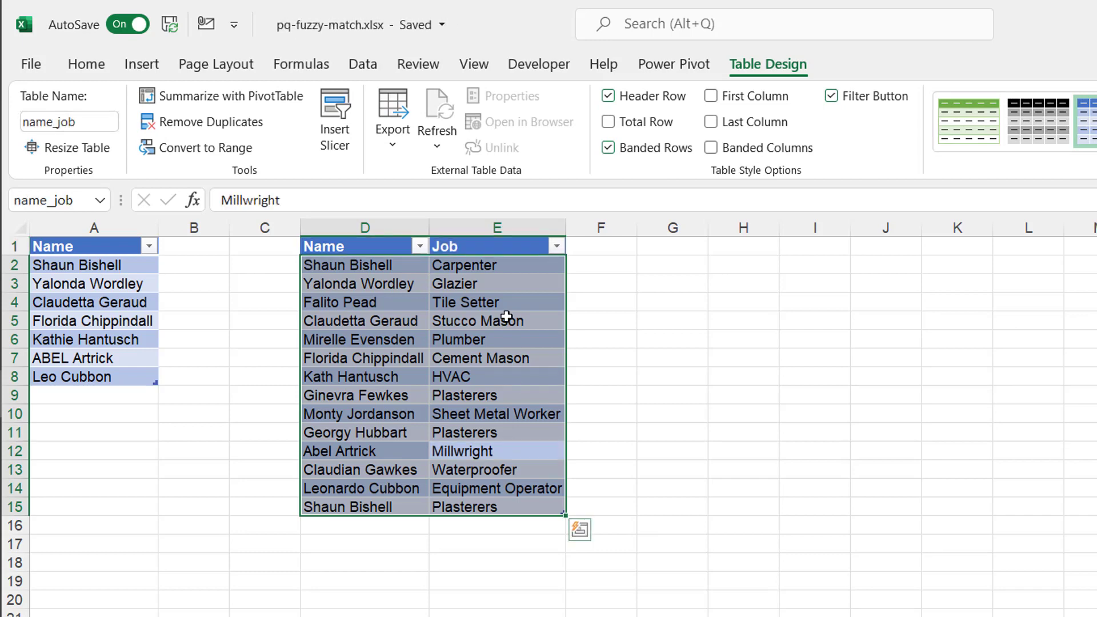
# Step: Bring the name_job table into Power Query and load the query as a connection only
pyautogui.click(374, 72)
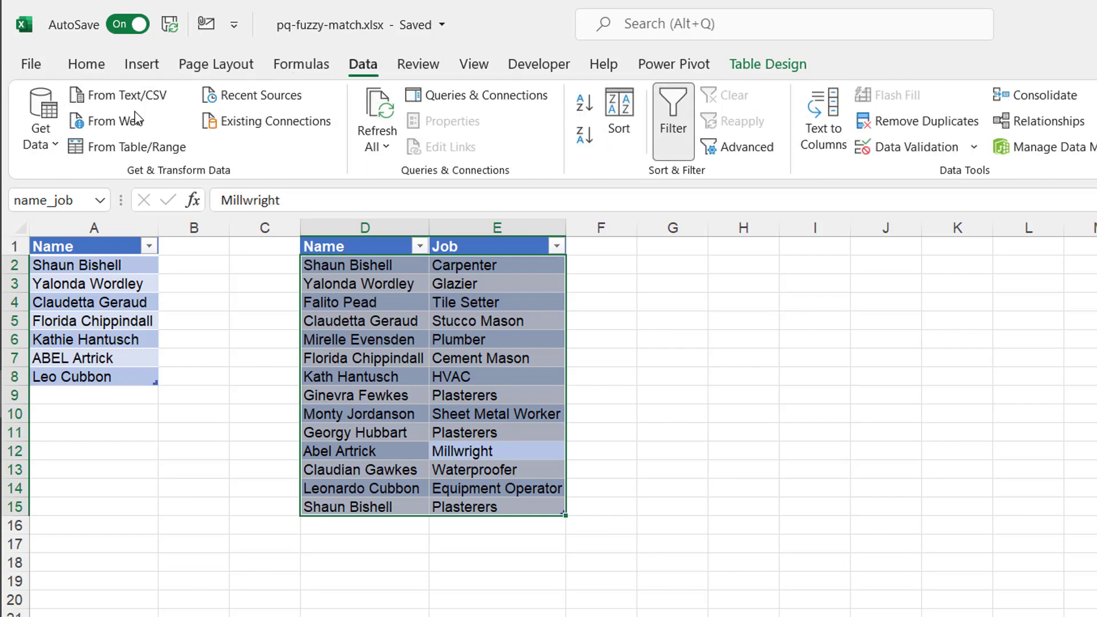
pyautogui.click(134, 147)
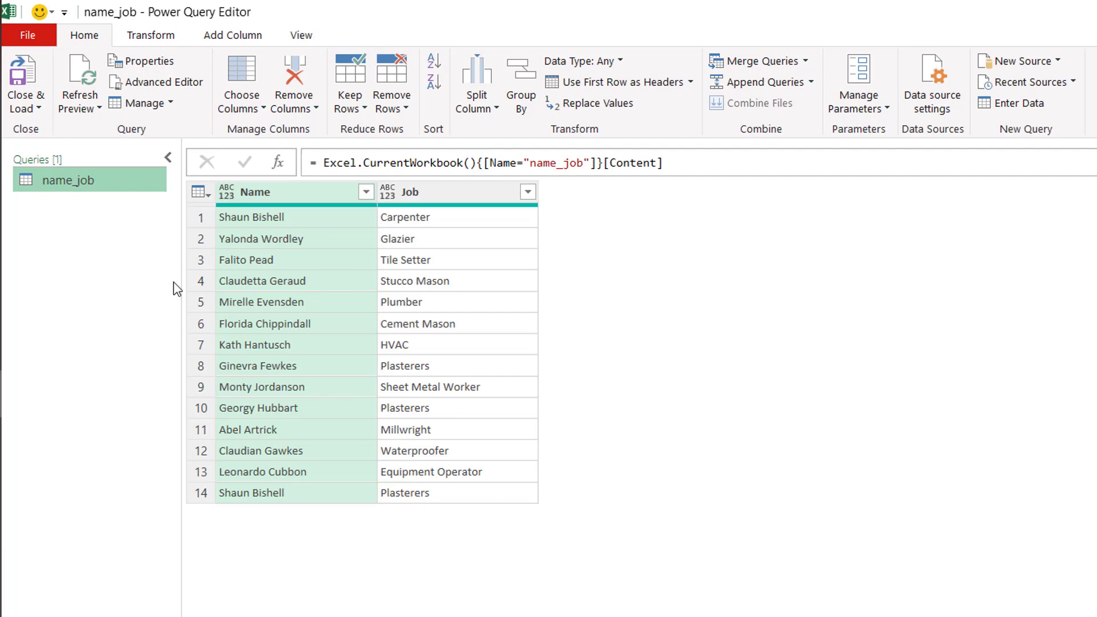
pyautogui.click(24, 108)
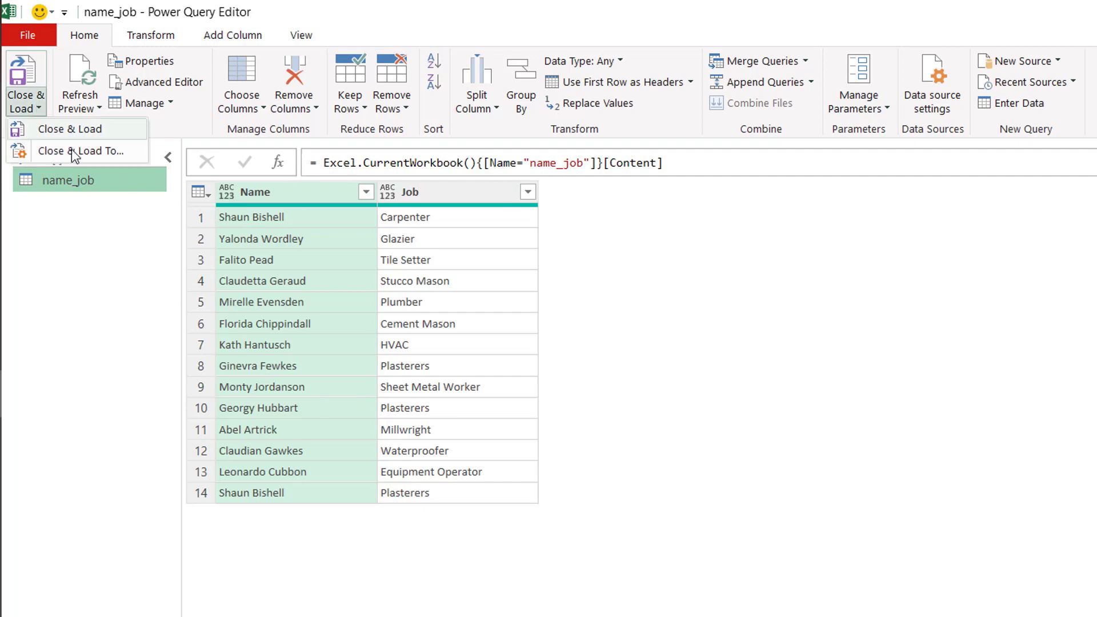
pyautogui.click(80, 151)
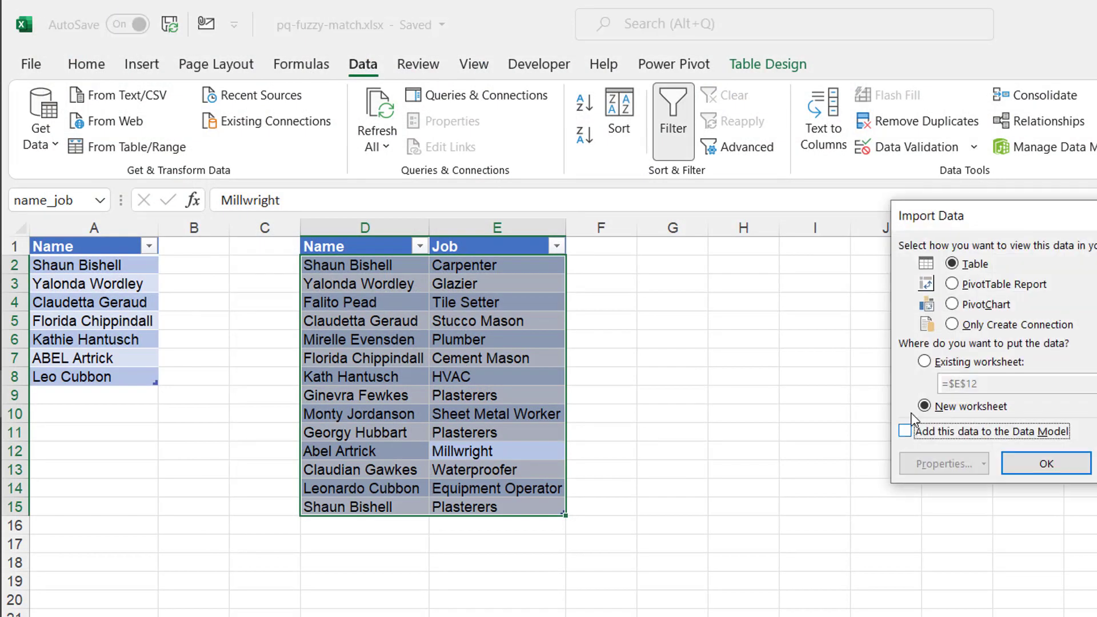
pyautogui.click(983, 324)
pyautogui.click(1046, 463)
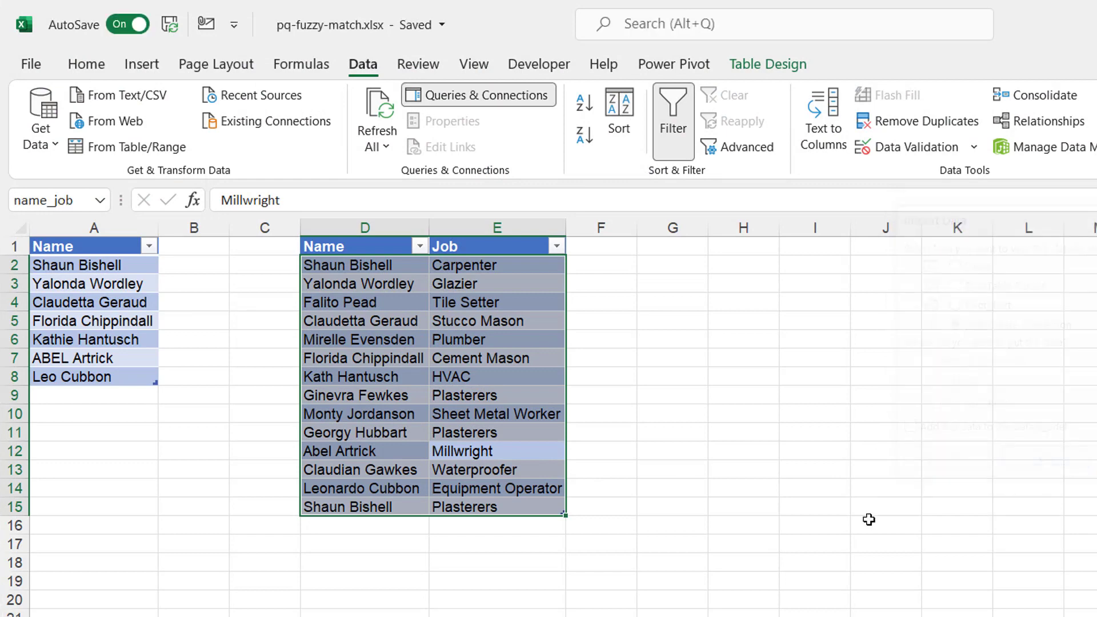
# Step: Bring the names table into Power Query and load the query as a connection only
pyautogui.click(103, 328)
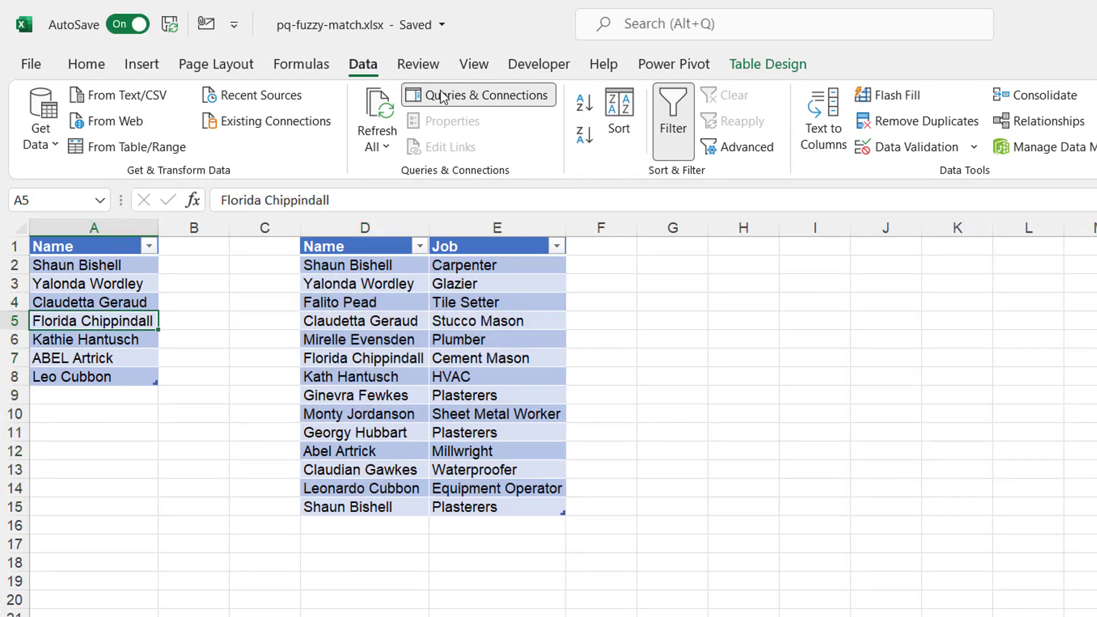
pyautogui.click(149, 148)
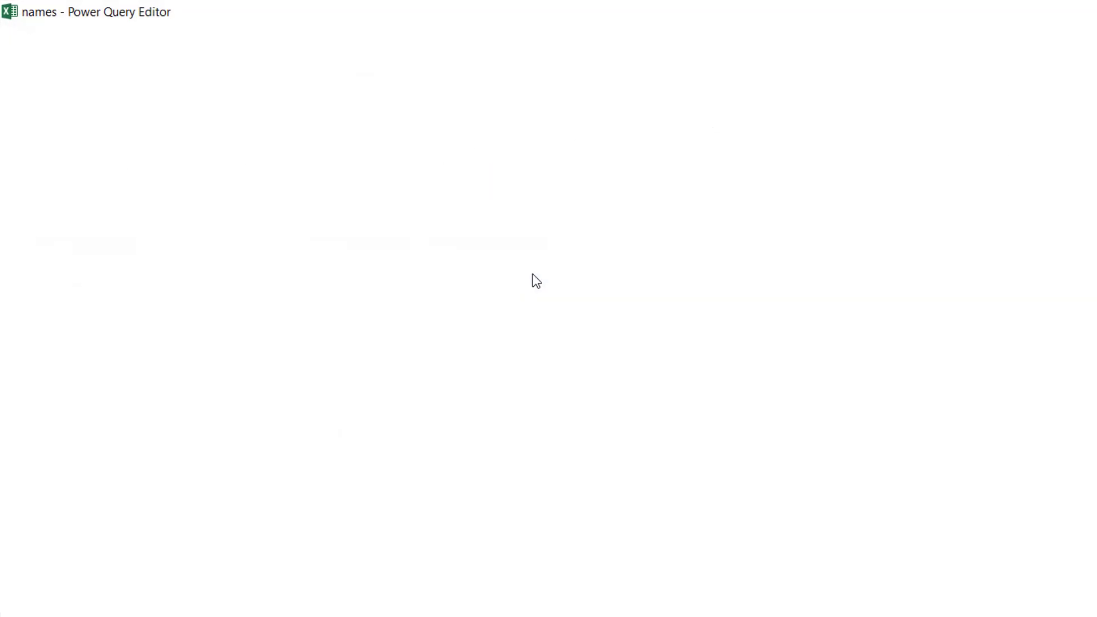
pyautogui.click(38, 109)
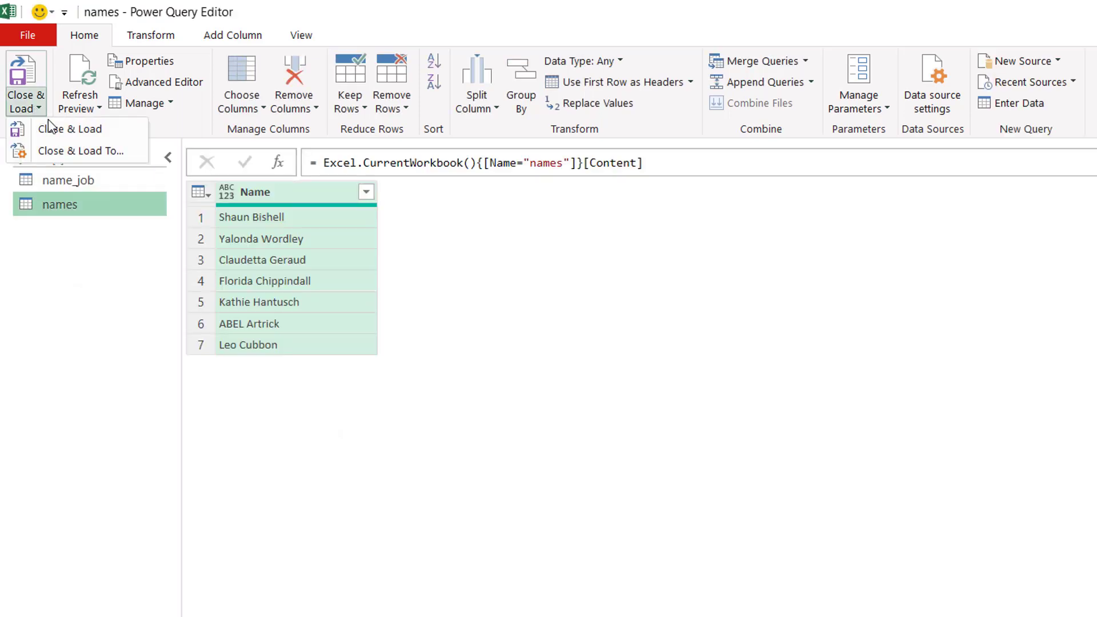
pyautogui.click(72, 150)
pyautogui.click(950, 323)
pyautogui.click(1051, 464)
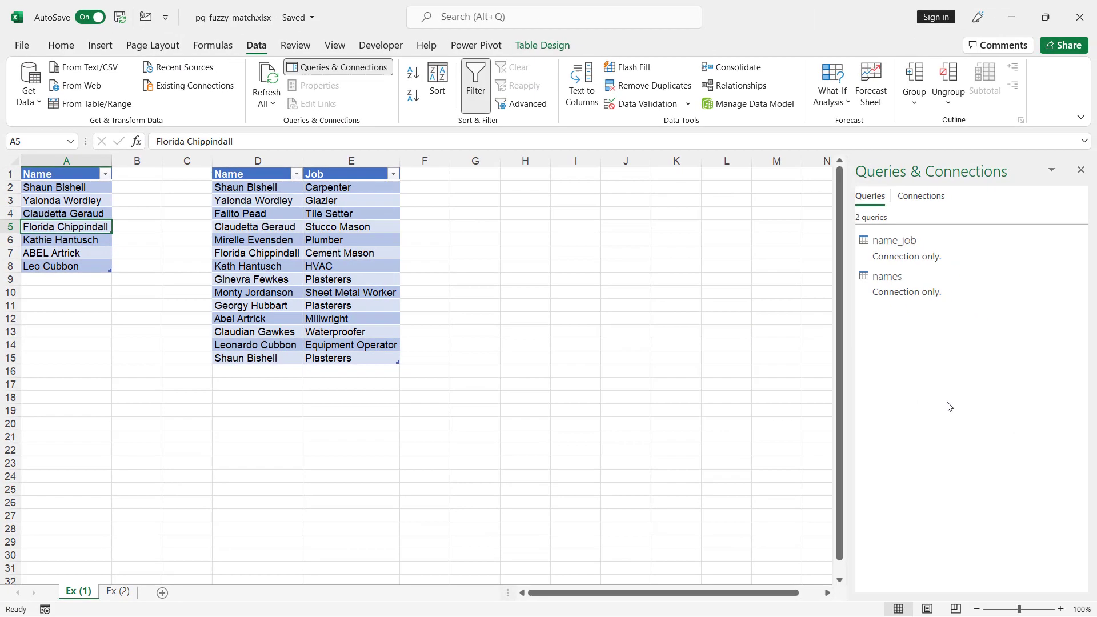
# Step: Open the names query for editing in the Power Query Editor
pyautogui.moveTo(895, 288)
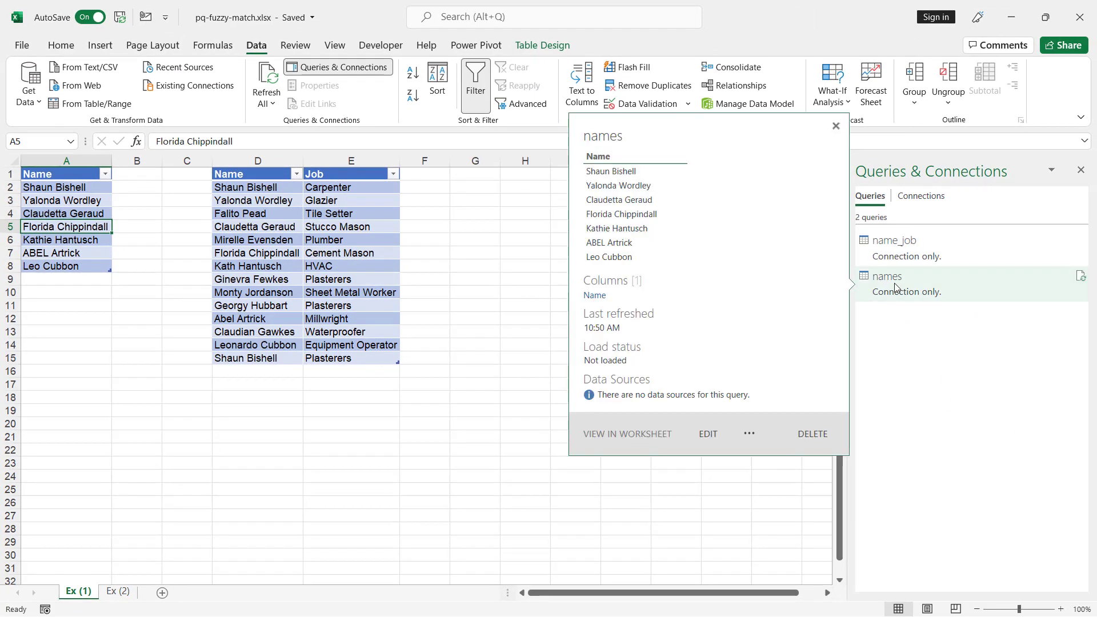
pyautogui.doubleClick(894, 283)
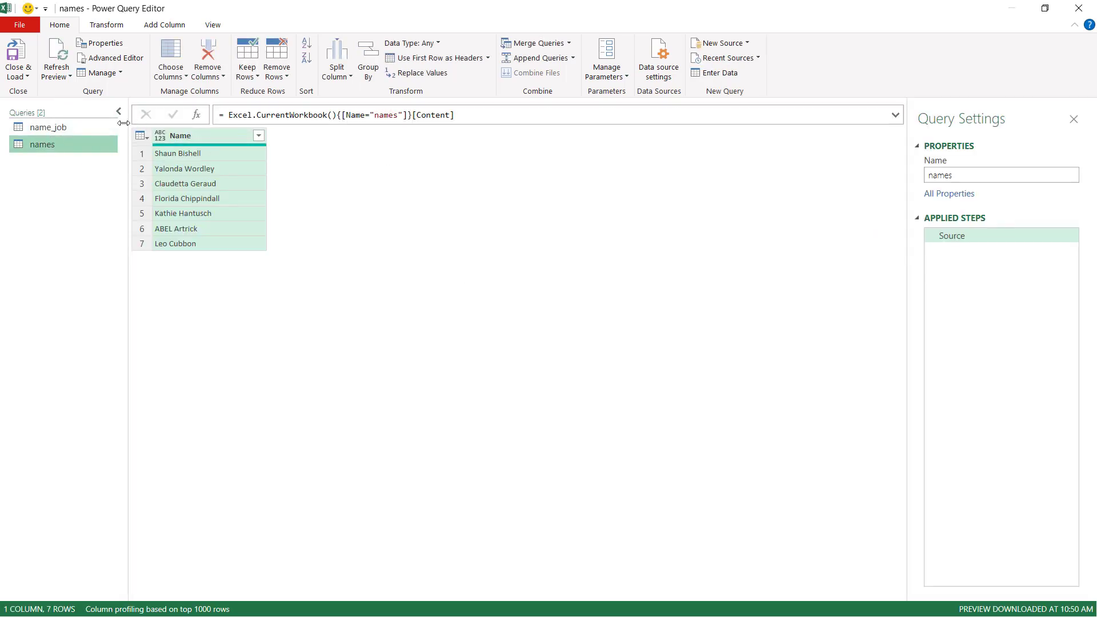
# Step: Try to merge names with name_job on their Name columns using a left outer join with fuzzy matching
pyautogui.click(569, 43)
pyautogui.click(569, 76)
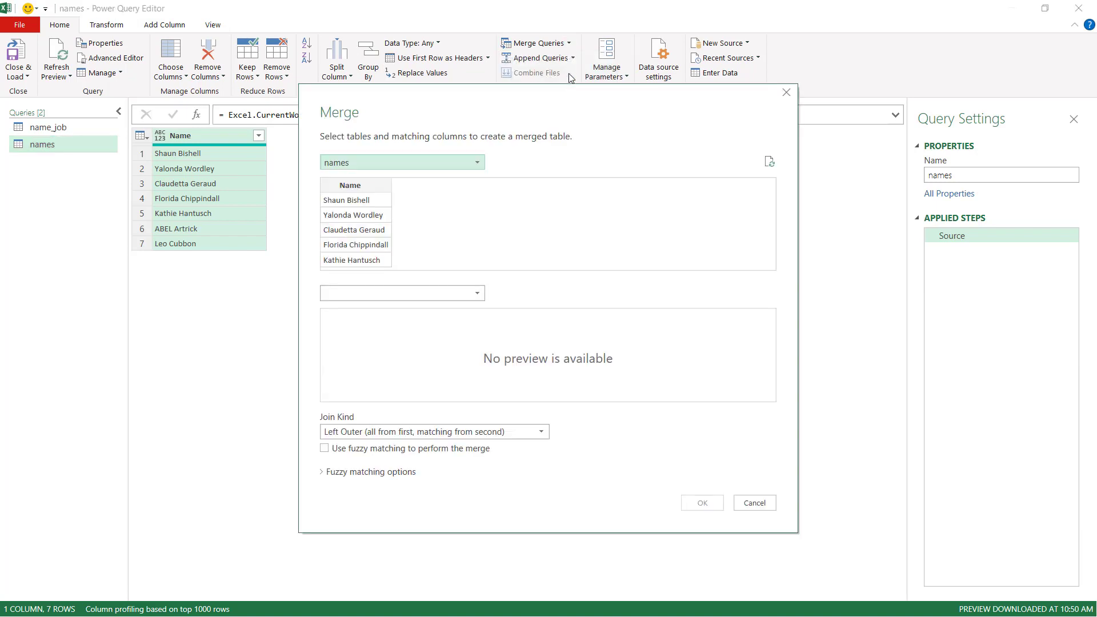
pyautogui.click(350, 186)
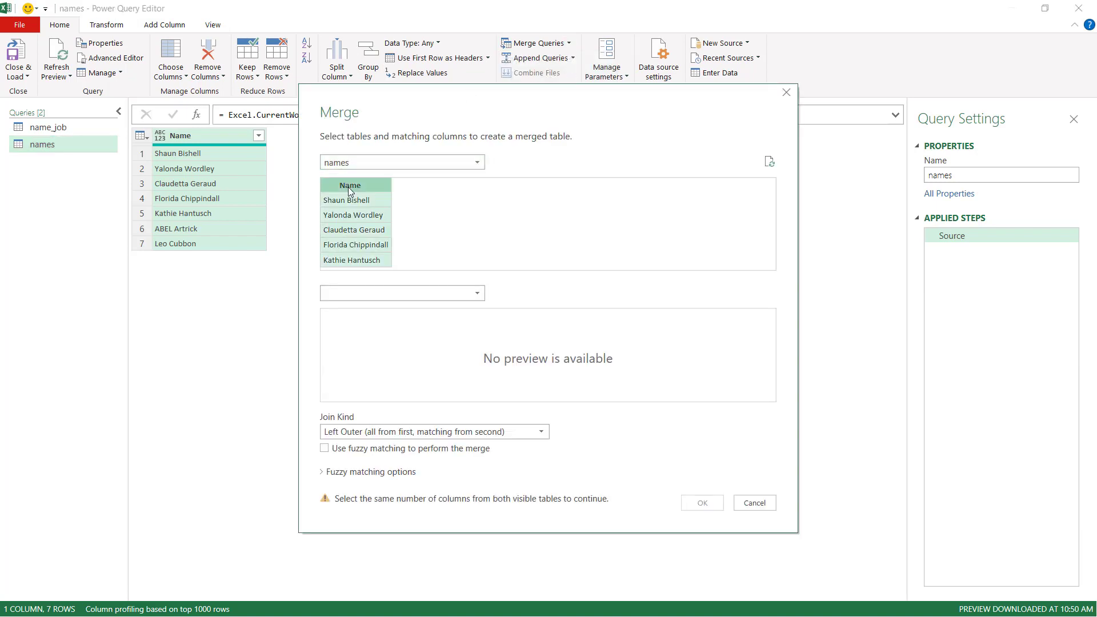
pyautogui.click(395, 294)
pyautogui.click(386, 310)
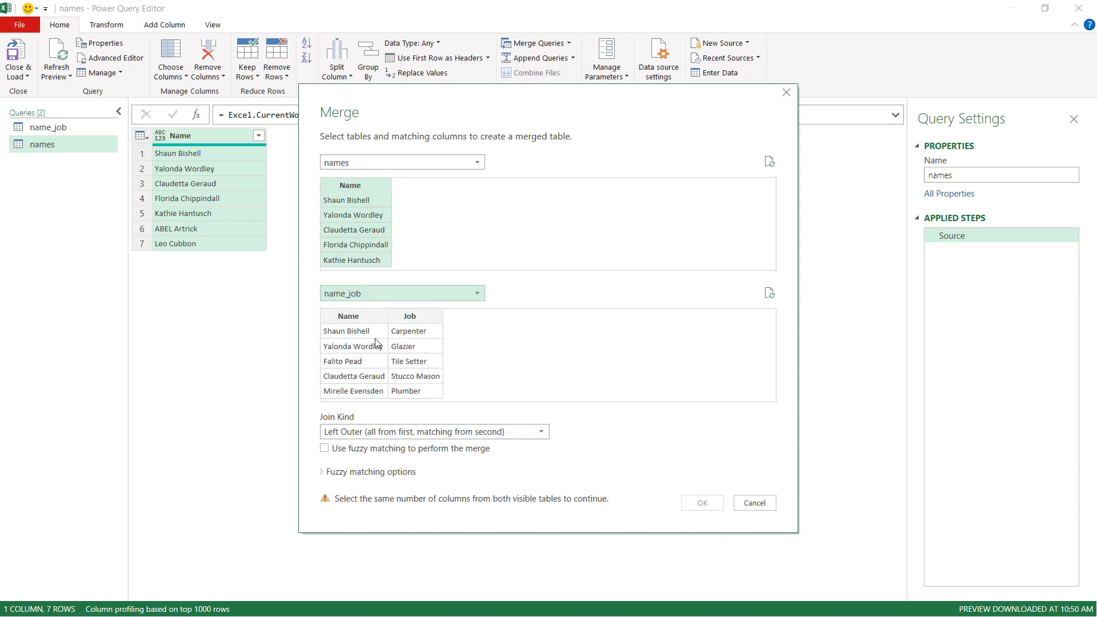
pyautogui.click(350, 316)
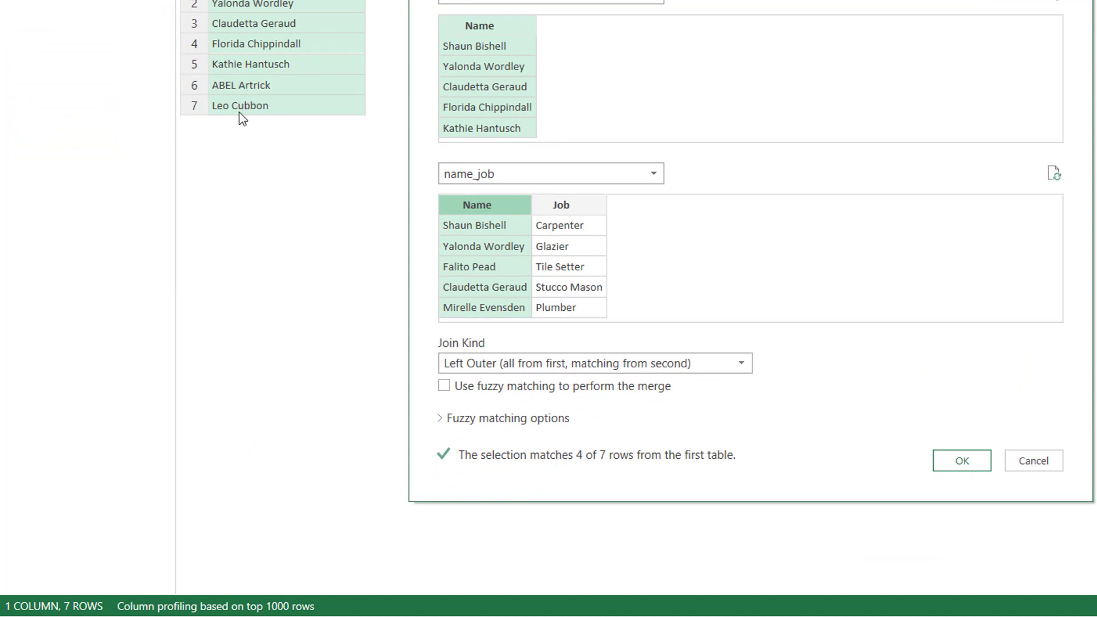
pyautogui.click(445, 386)
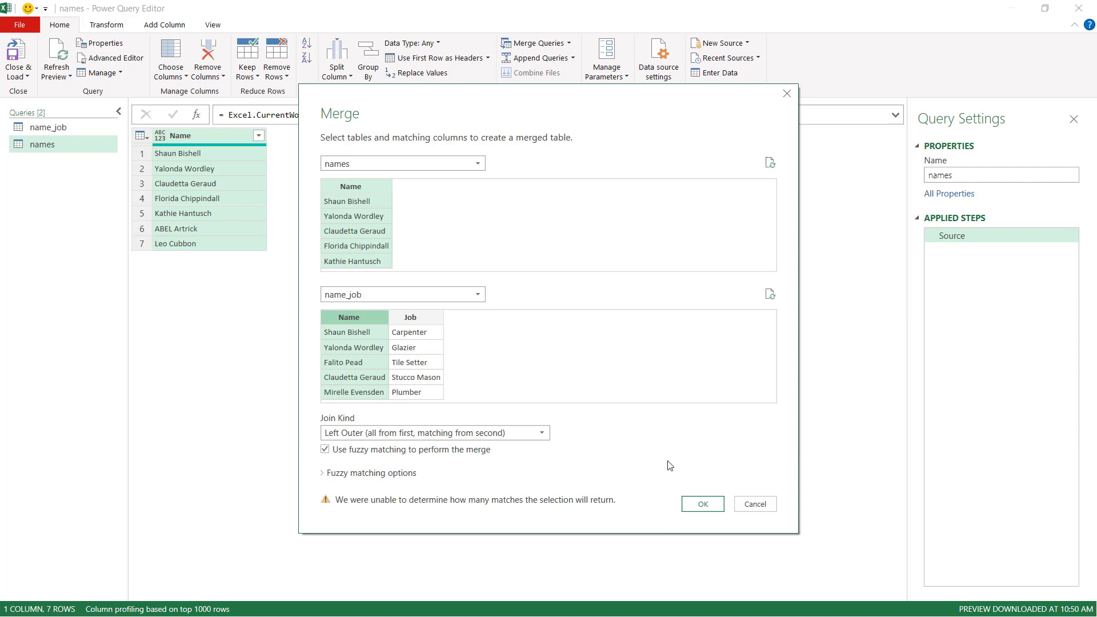
pyautogui.click(753, 505)
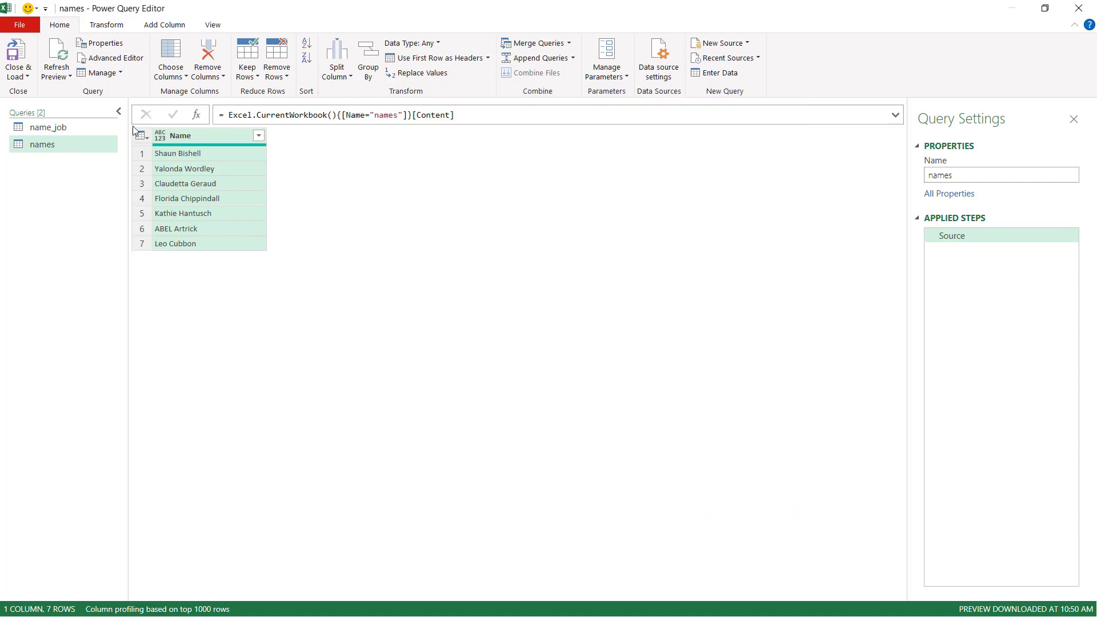
# Step: Set the data type of the Name column to Text in both the names and name_job queries
pyautogui.click(160, 136)
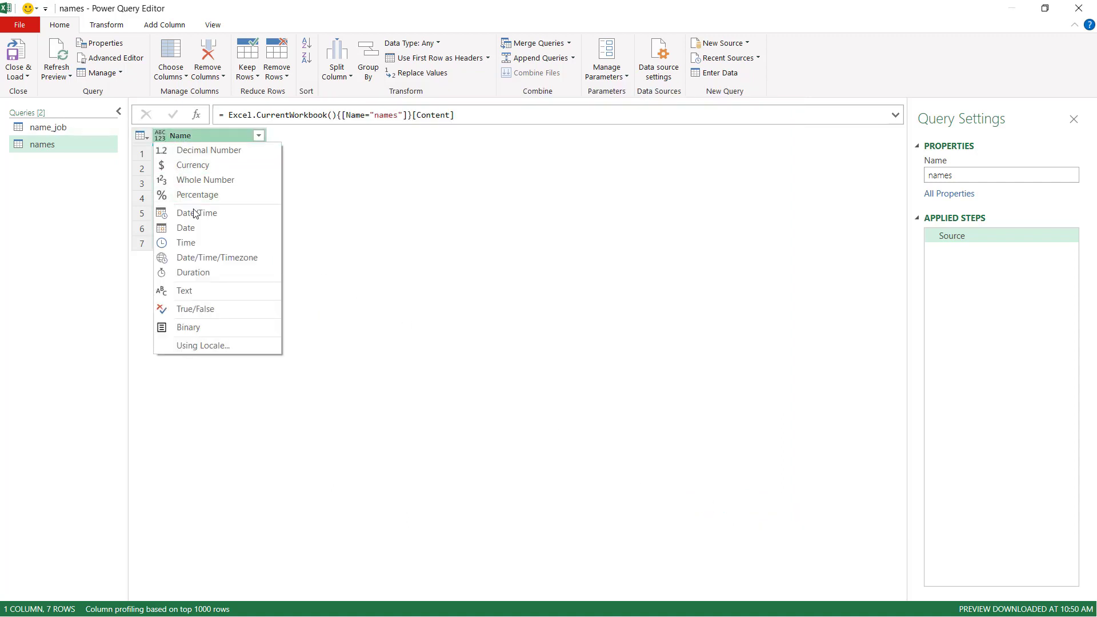
pyautogui.click(217, 290)
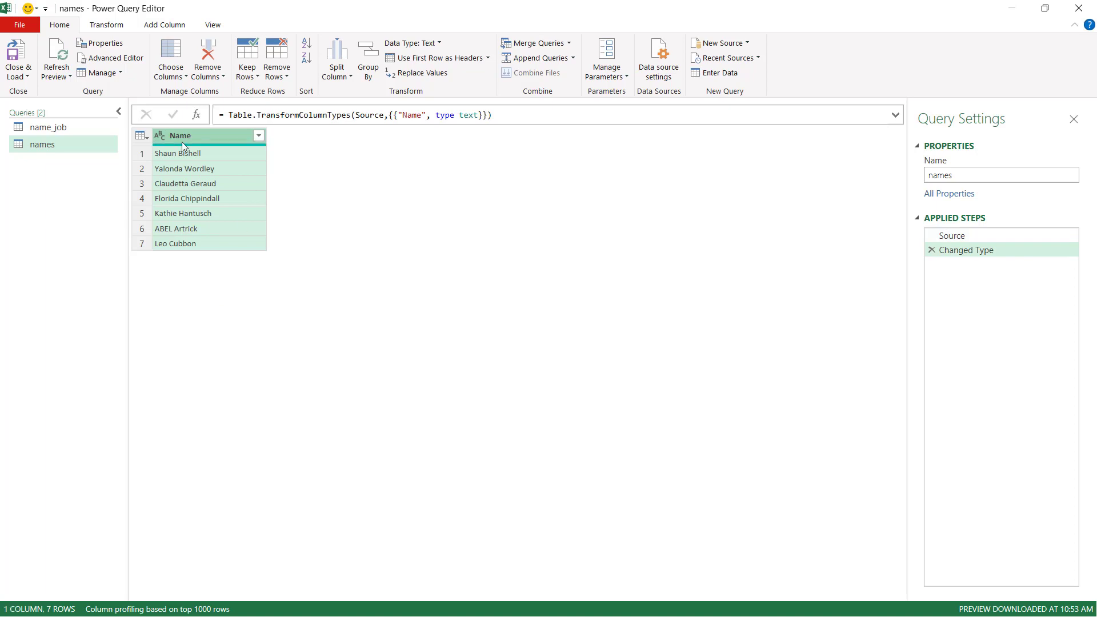
pyautogui.click(63, 127)
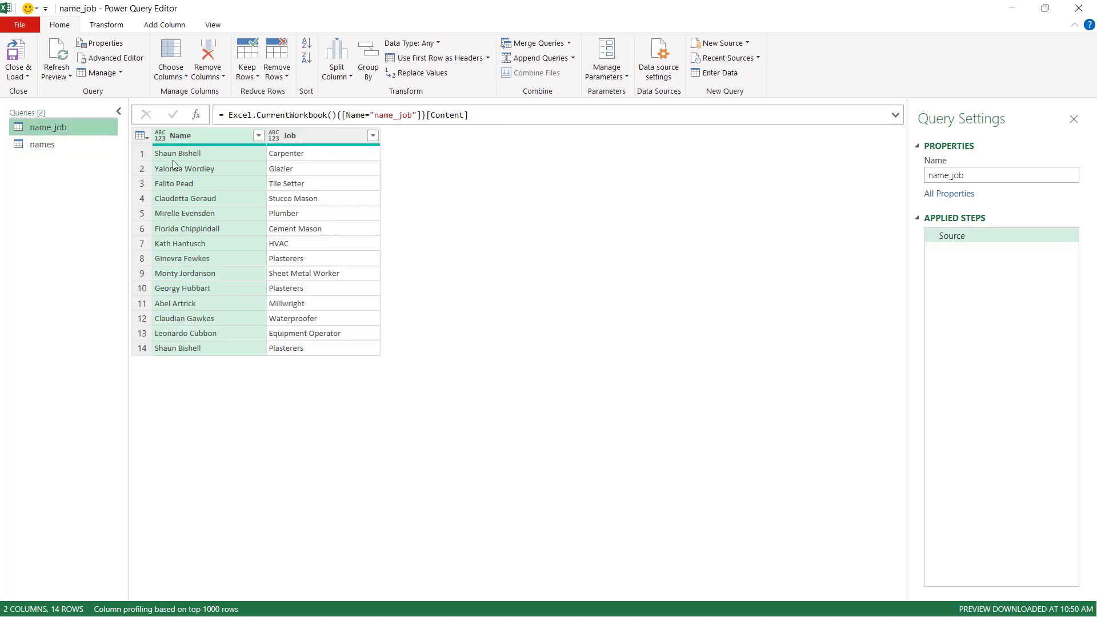
pyautogui.click(159, 136)
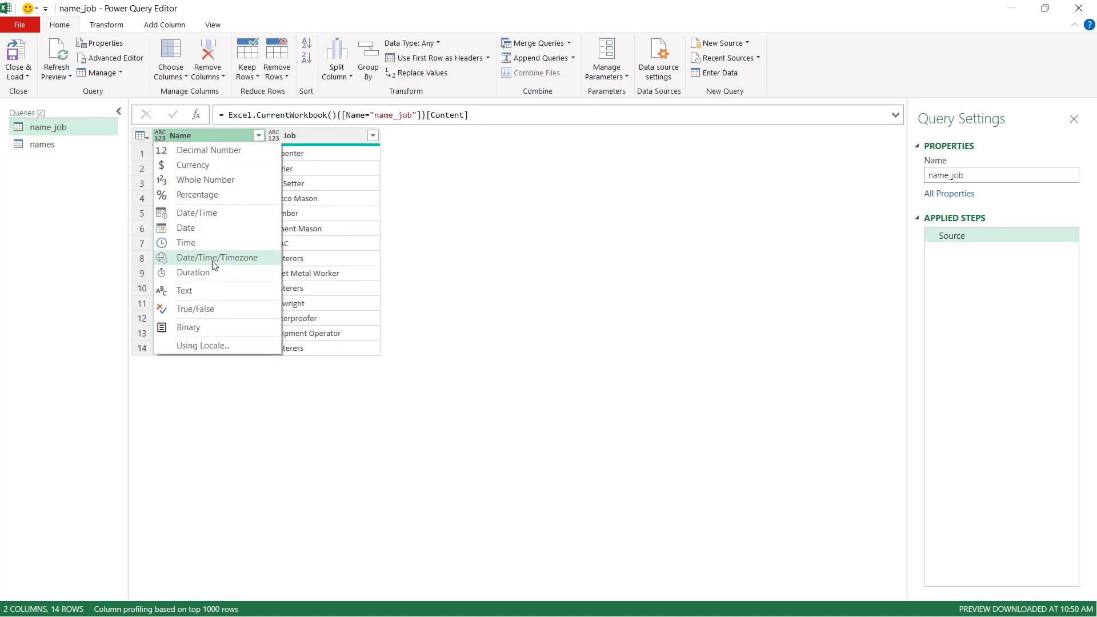
pyautogui.click(212, 289)
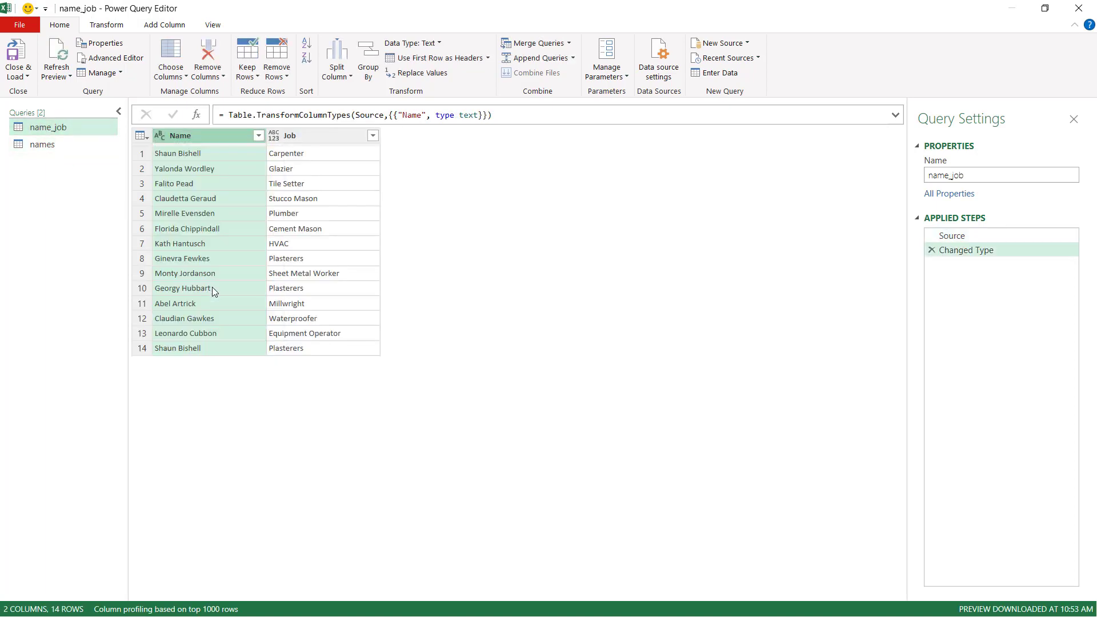
# Step: Set up a new merge query of names with name_job on their Name columns, using a left outer join with fuzzy matching
pyautogui.click(66, 150)
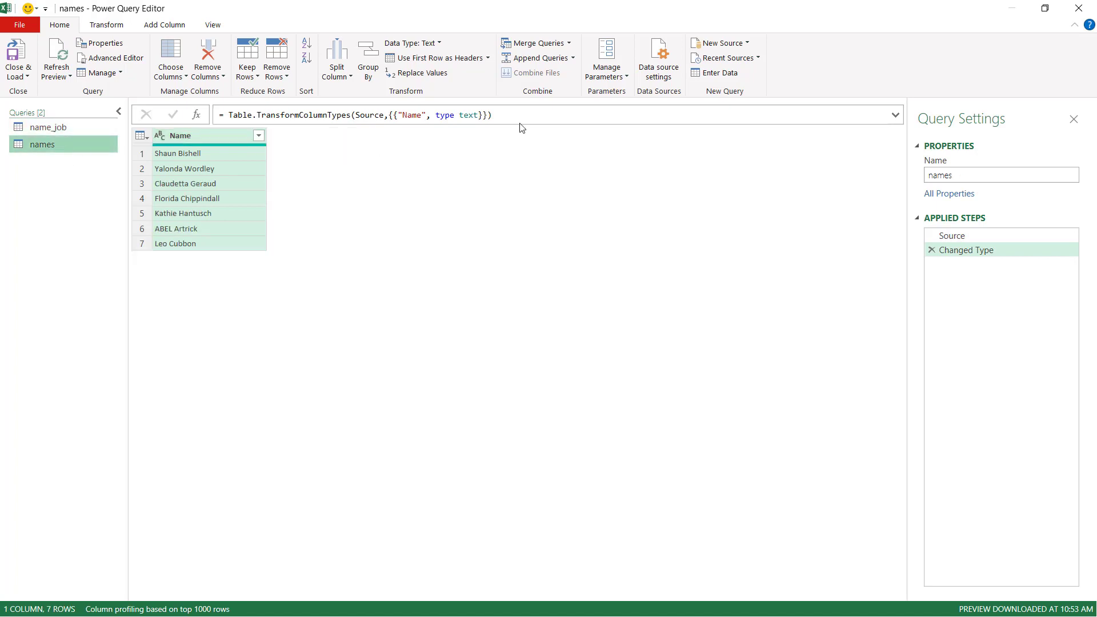
pyautogui.click(569, 43)
pyautogui.click(578, 79)
pyautogui.click(348, 188)
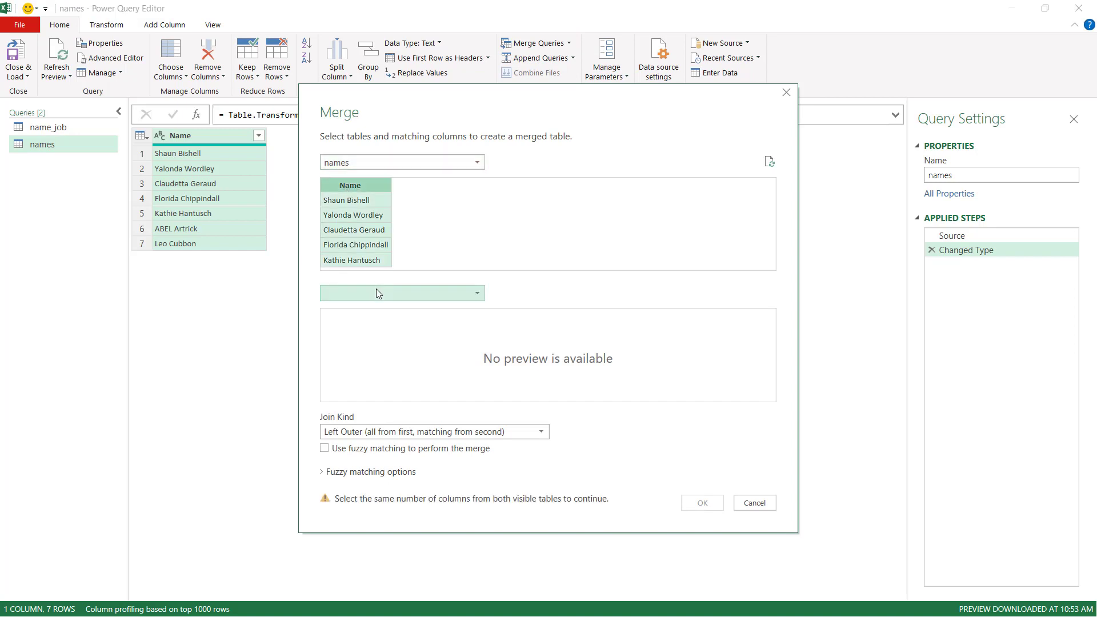
pyautogui.click(354, 293)
pyautogui.click(344, 310)
pyautogui.click(343, 319)
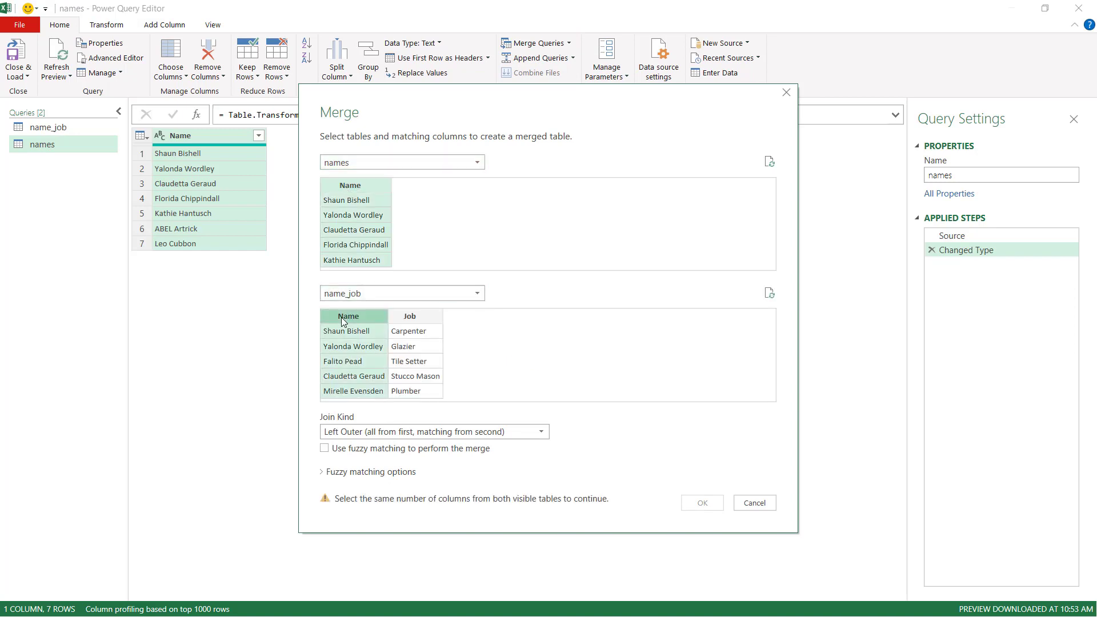
pyautogui.click(324, 449)
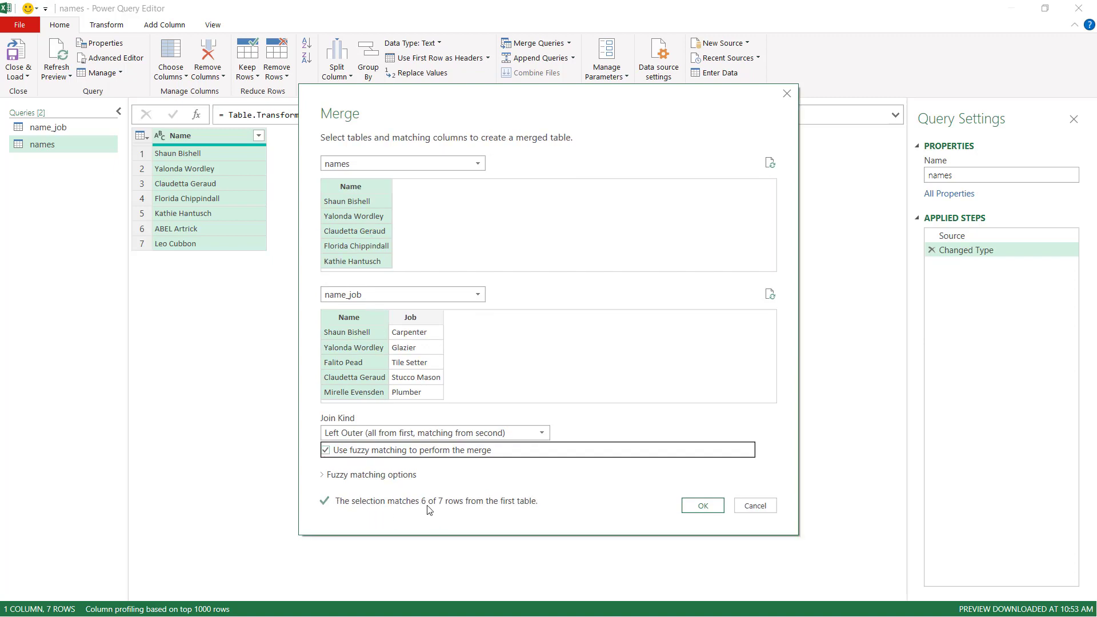
# Step: Turn off ignoring case in the merge's fuzzy matching options and review the remaining options
pyautogui.click(325, 476)
pyautogui.scroll(-2, 549, 486)
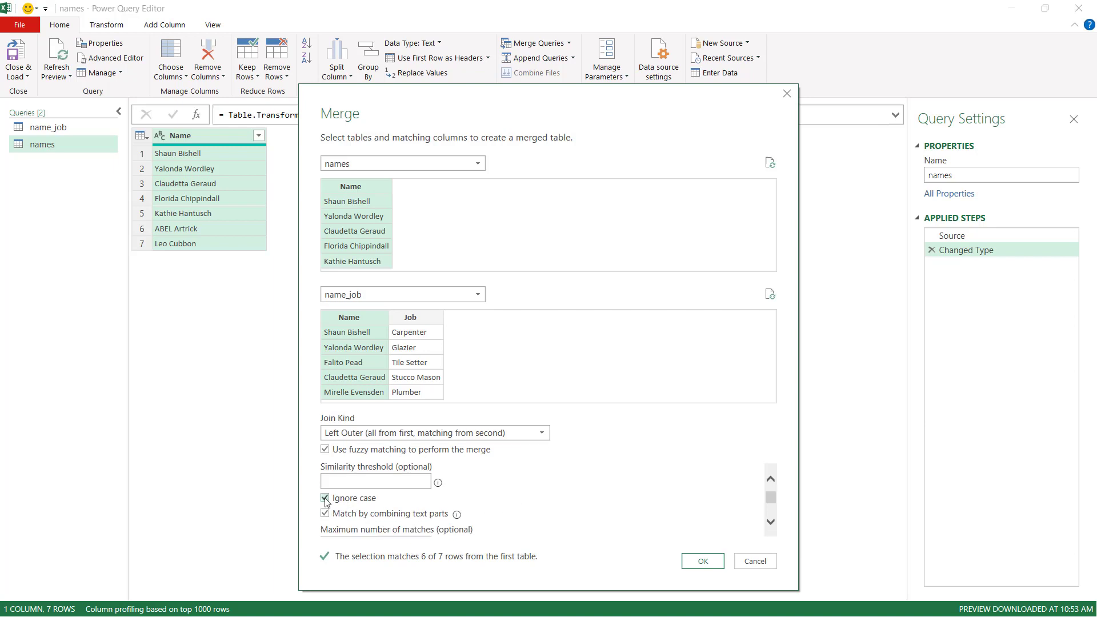
pyautogui.click(325, 498)
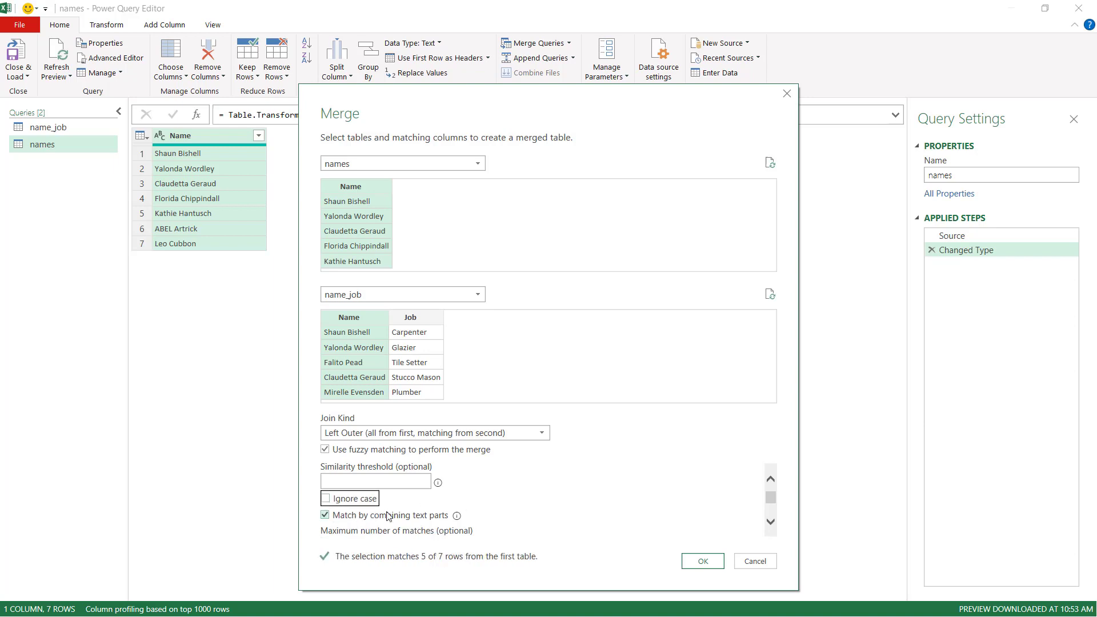
pyautogui.scroll(-1, 529, 519)
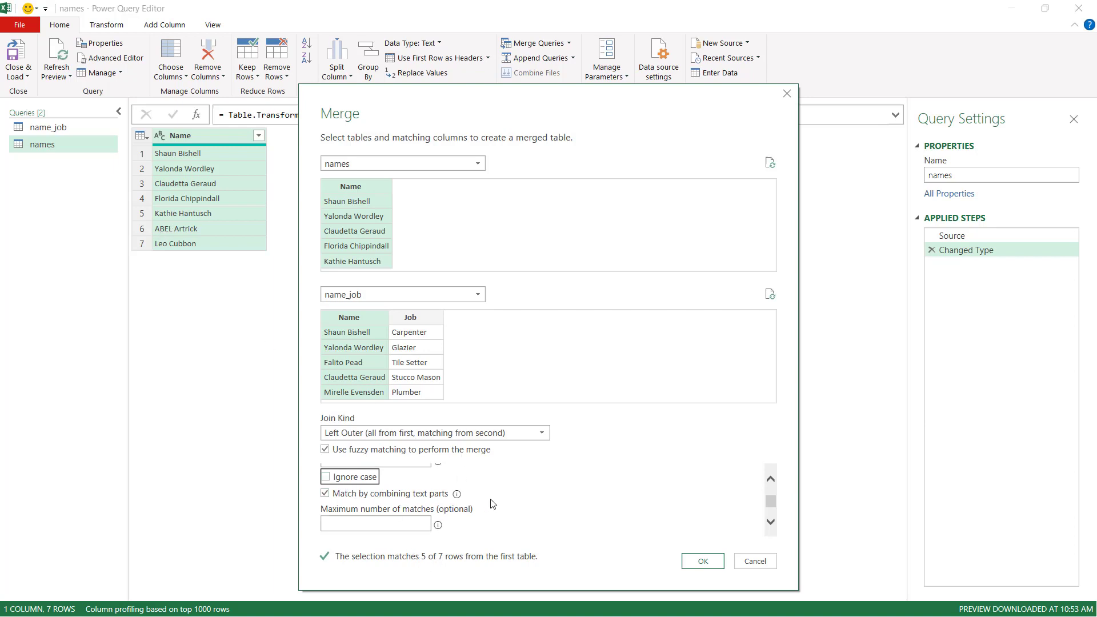
pyautogui.scroll(-1, 493, 504)
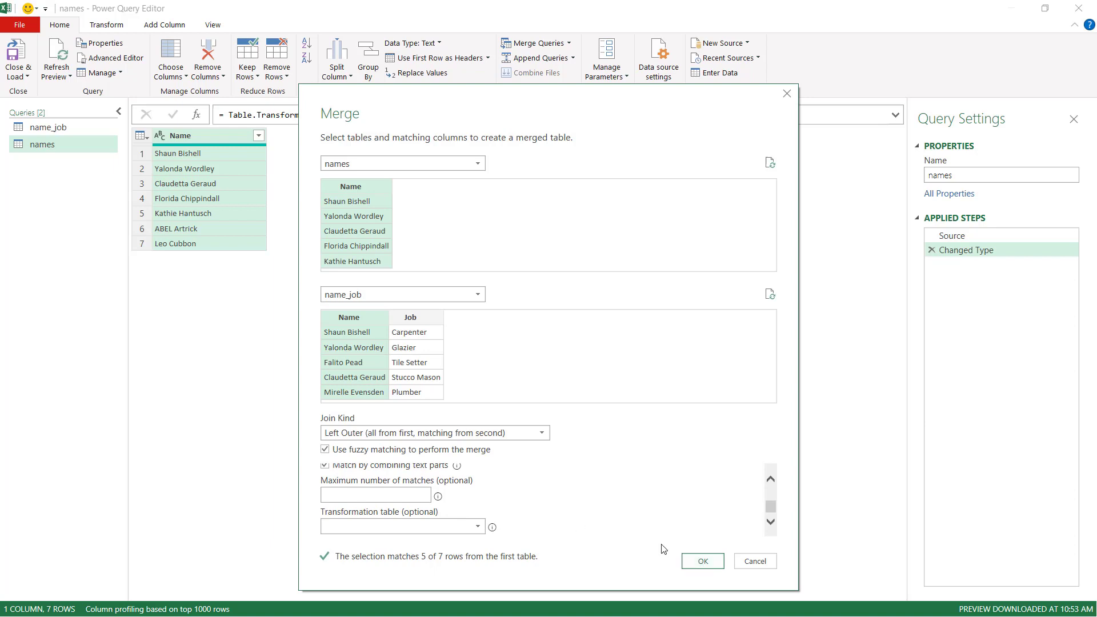
# Step: Create the merged query and expand its name_job column into Name and Job, keeping the original column name as prefix
pyautogui.click(712, 564)
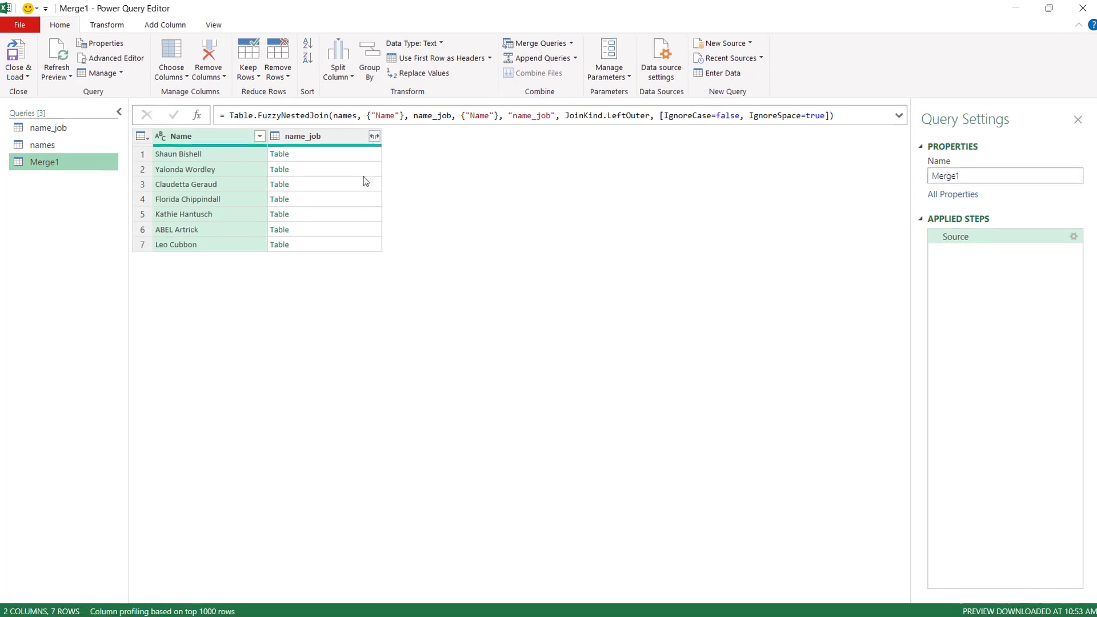
pyautogui.click(374, 136)
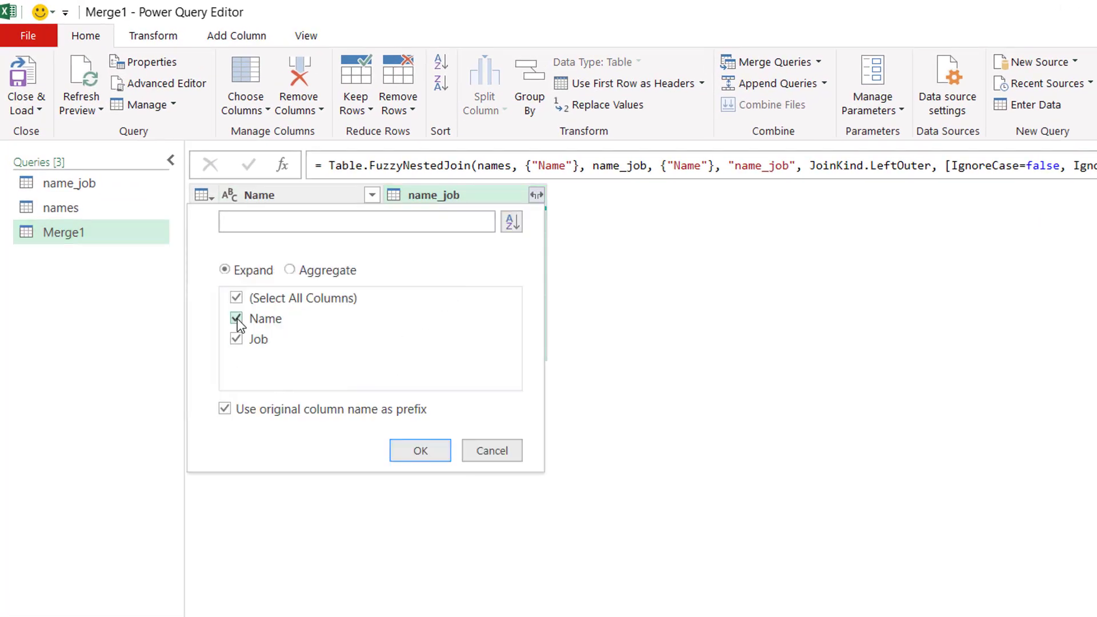
pyautogui.click(428, 454)
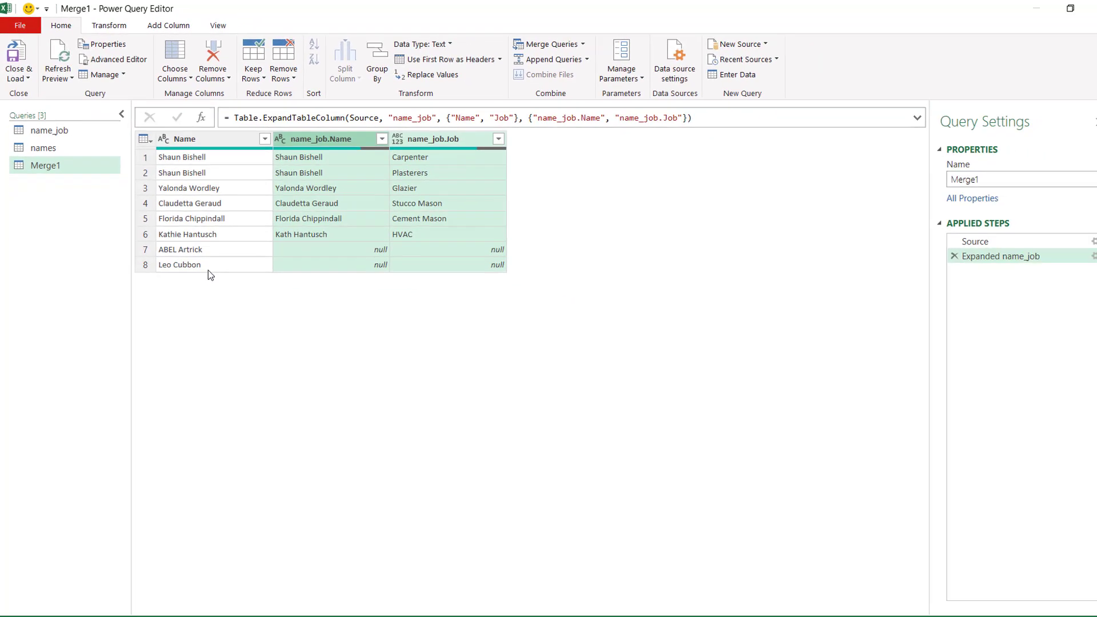
# Step: Edit the Merge1 source step so fuzzy matching ignores case, and display the Expanded name_job step
pyautogui.click(994, 235)
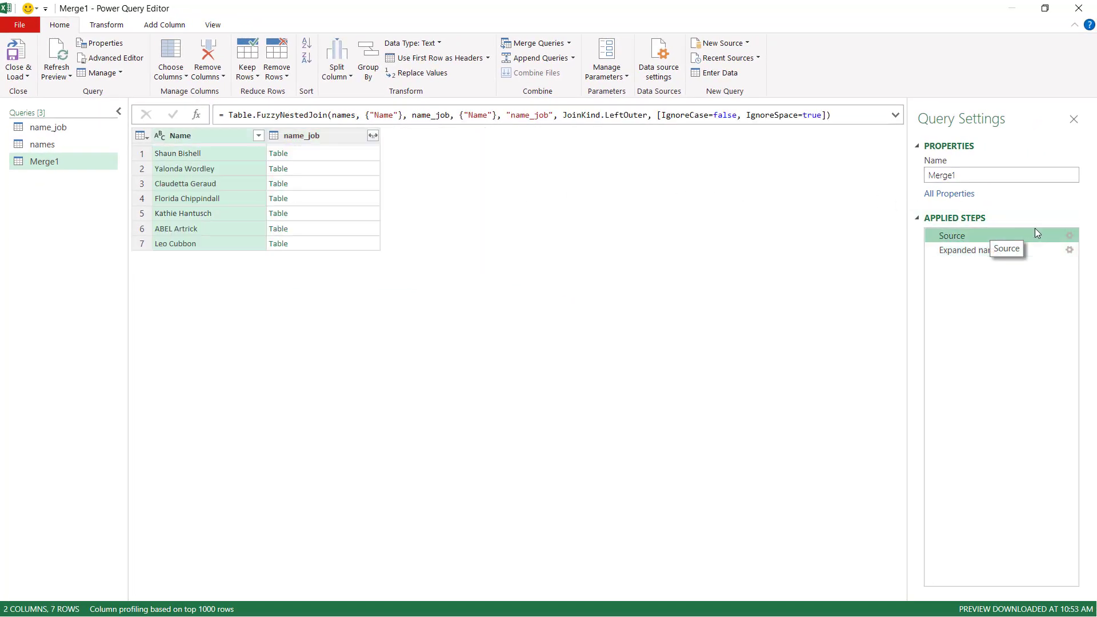
pyautogui.click(1070, 236)
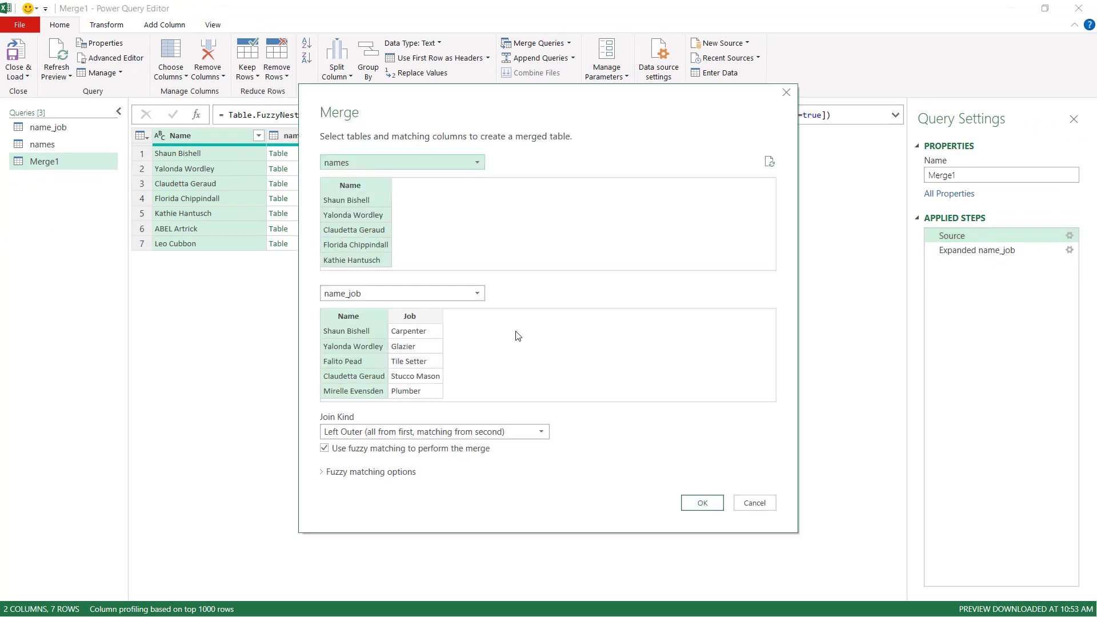
pyautogui.click(322, 472)
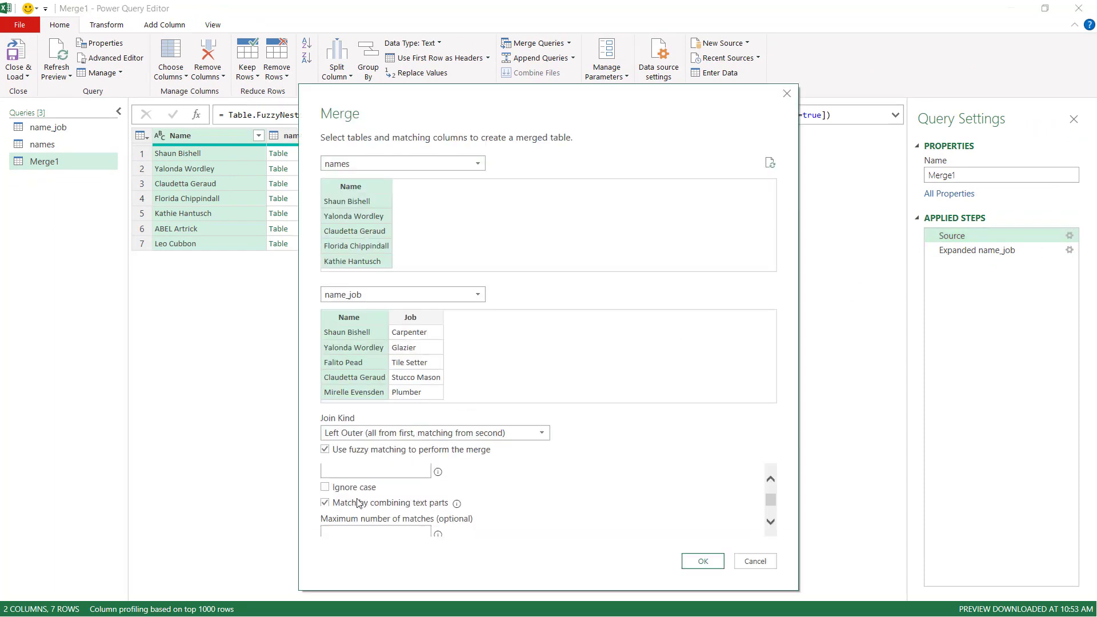
pyautogui.click(325, 486)
pyautogui.click(703, 561)
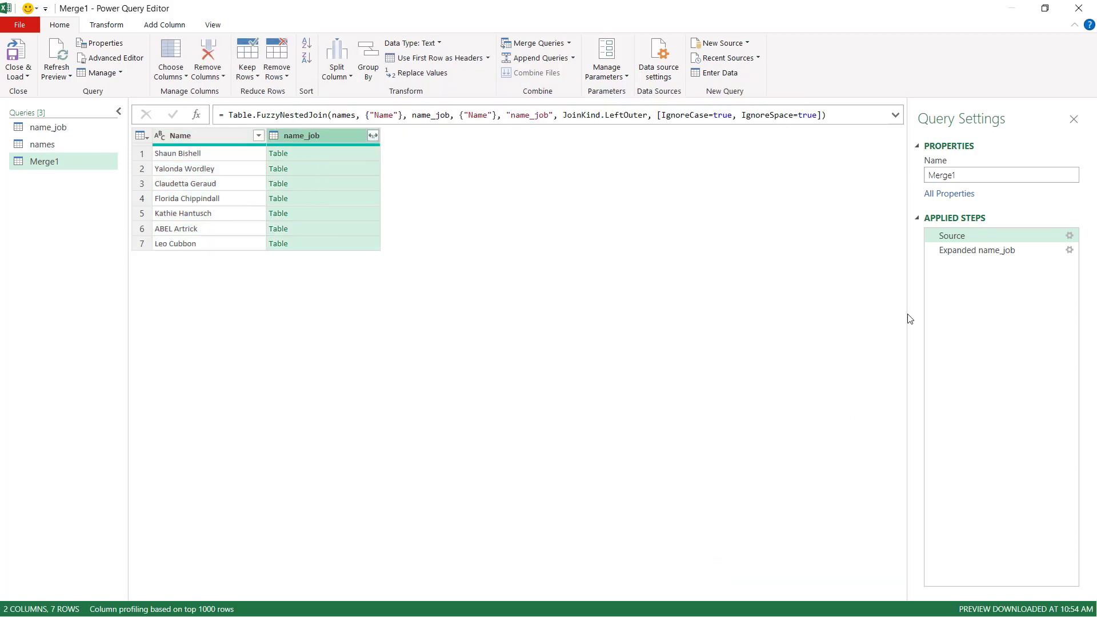
pyautogui.click(973, 250)
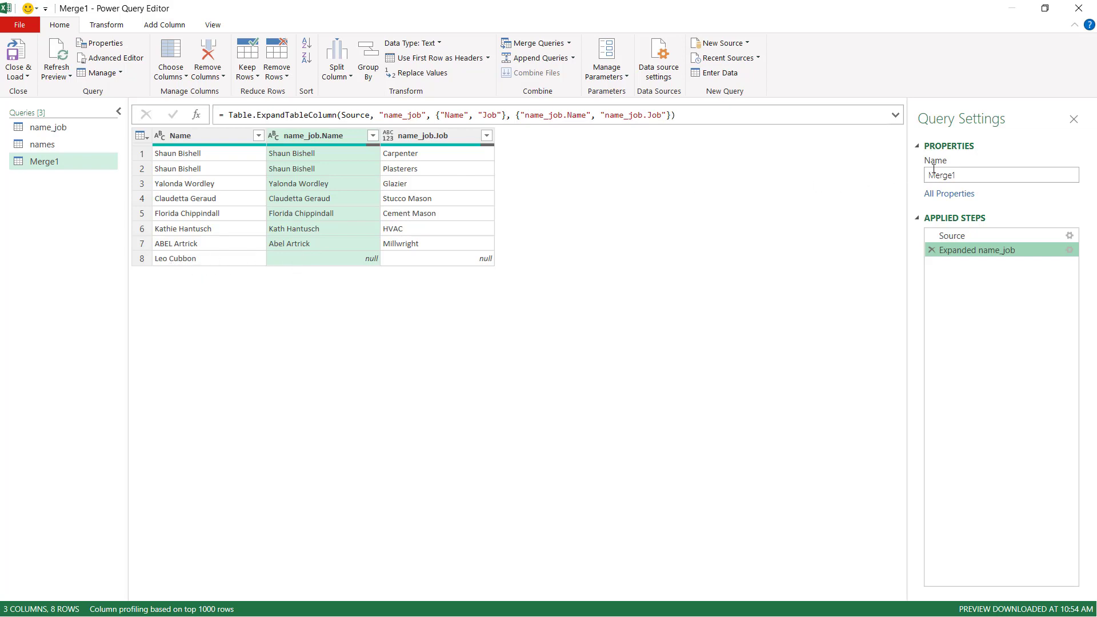
# Step: Reopen the merge settings of the Source step and set the fuzzy similarity threshold to .7
pyautogui.click(1016, 236)
pyautogui.click(1069, 235)
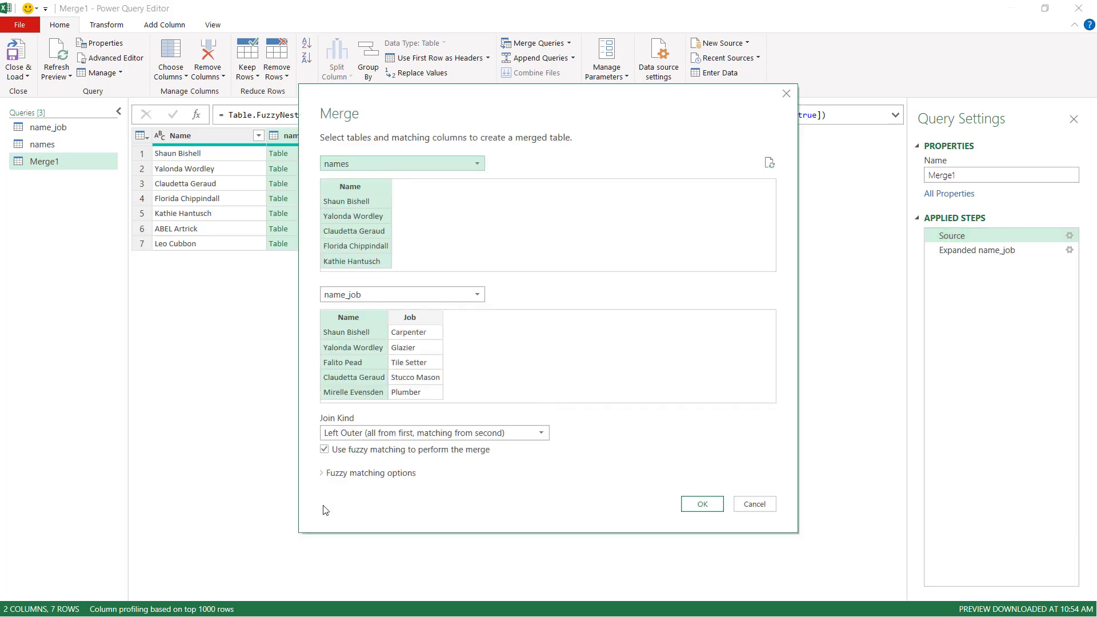
pyautogui.click(364, 455)
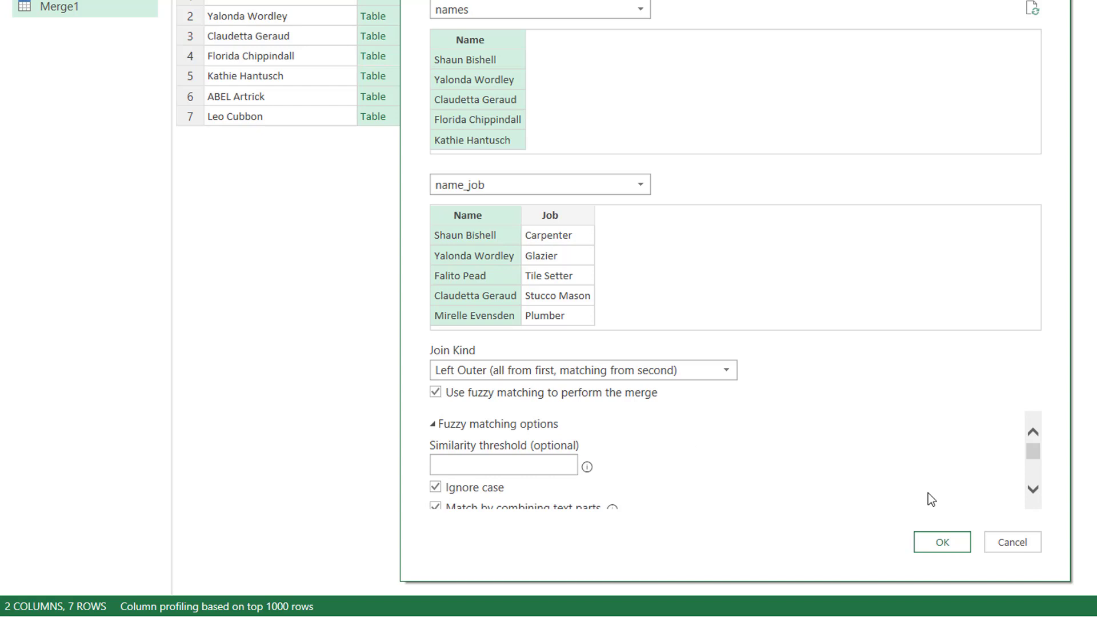
pyautogui.click(532, 457)
pyautogui.moveTo(588, 467)
pyautogui.click(551, 462)
pyautogui.write('.7')
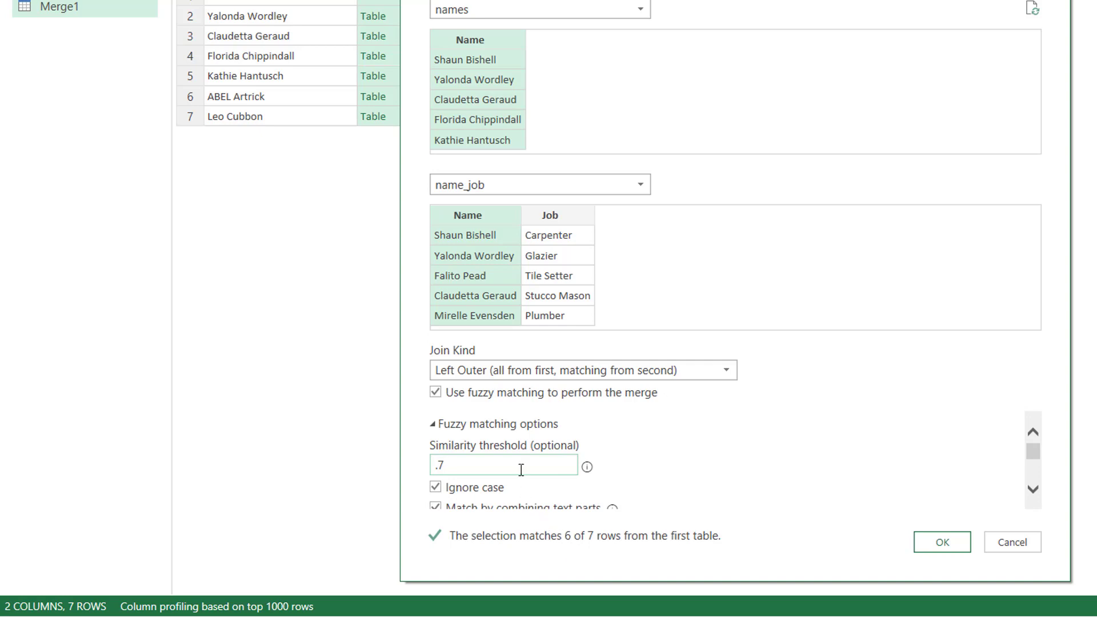
# Step: Lower the similarity threshold through .6 and .5 to .4, apply the merge, and display the Expanded name_job step
pyautogui.press('BackSpace')
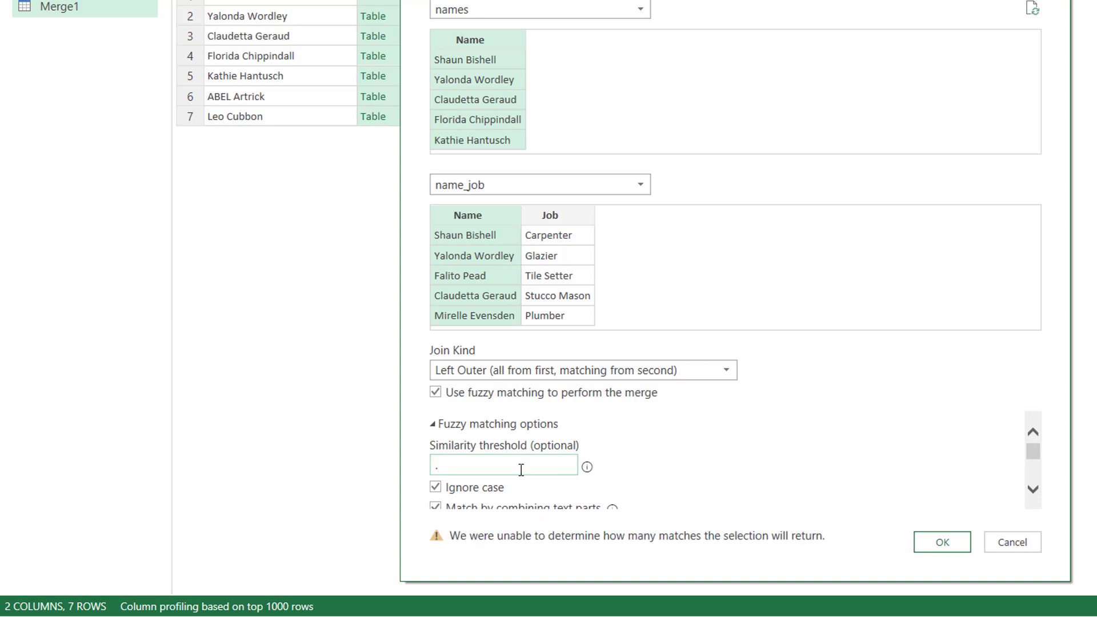
pyautogui.write('6')
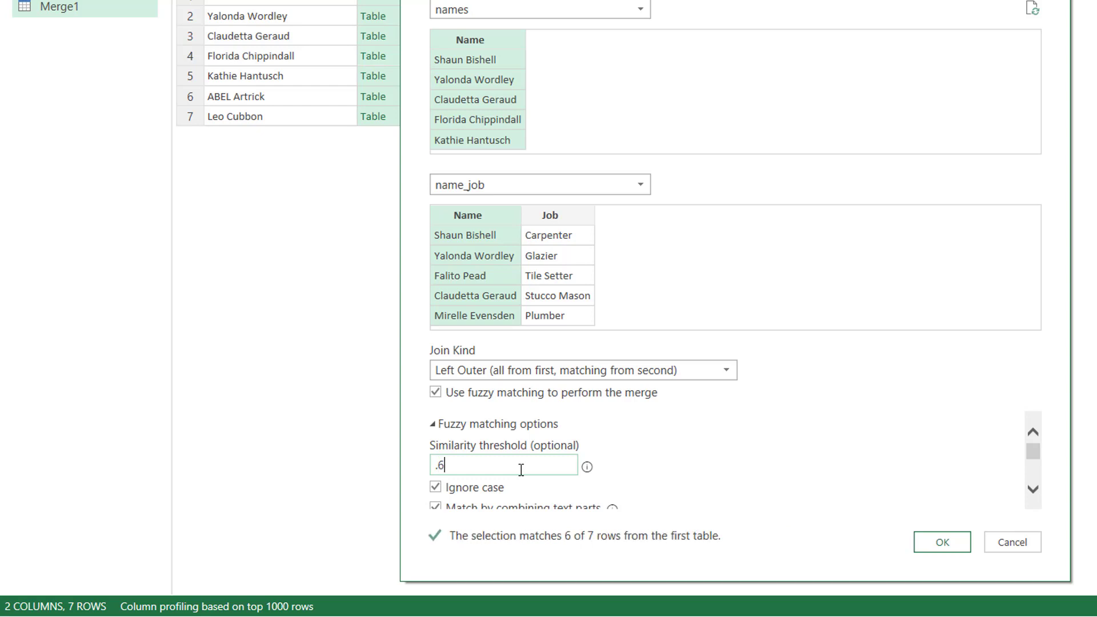
pyautogui.press('BackSpace')
pyautogui.write('5')
pyautogui.press('BackSpace')
pyautogui.write('4')
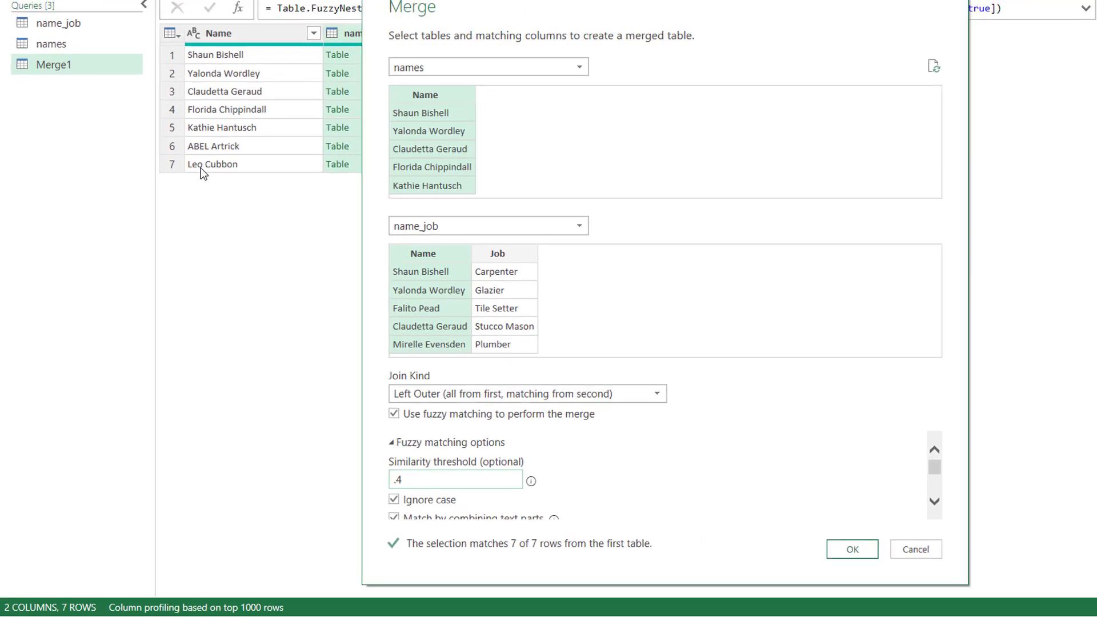
pyautogui.click(851, 549)
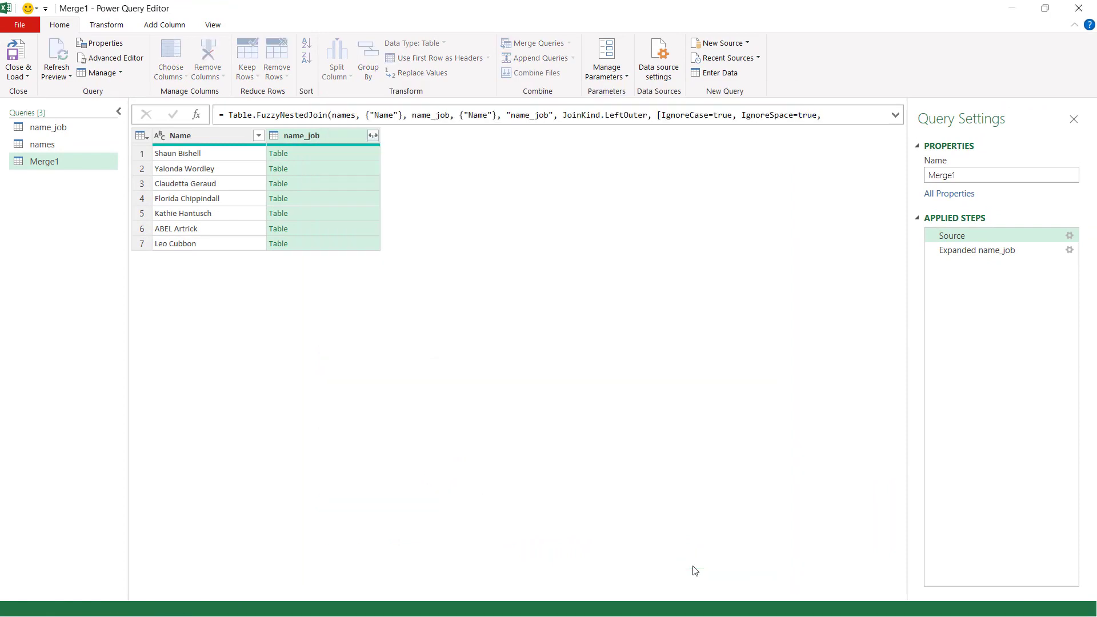
pyautogui.click(978, 257)
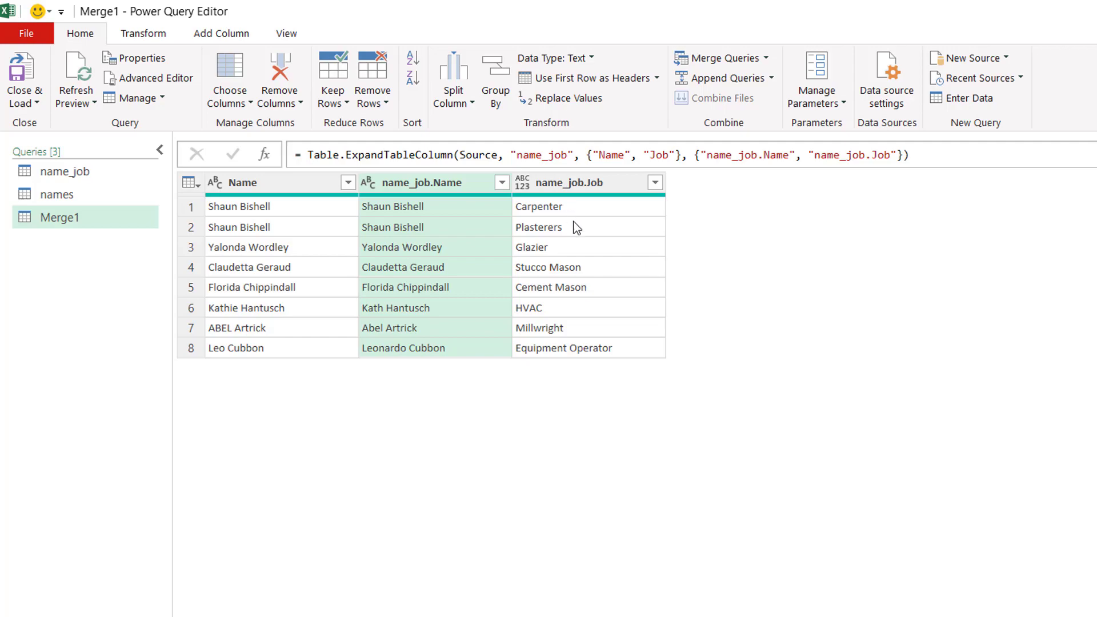
# Step: Limit the fuzzy merge in the Source step to a maximum of 1 match, and display the Expanded name_job step
pyautogui.click(1078, 236)
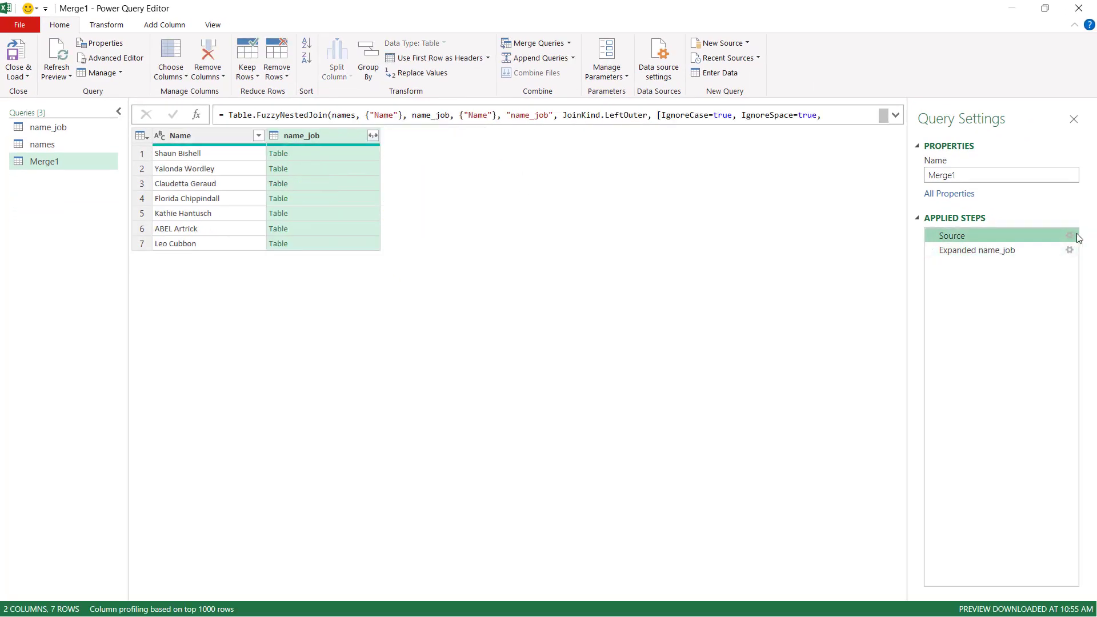
pyautogui.click(1068, 235)
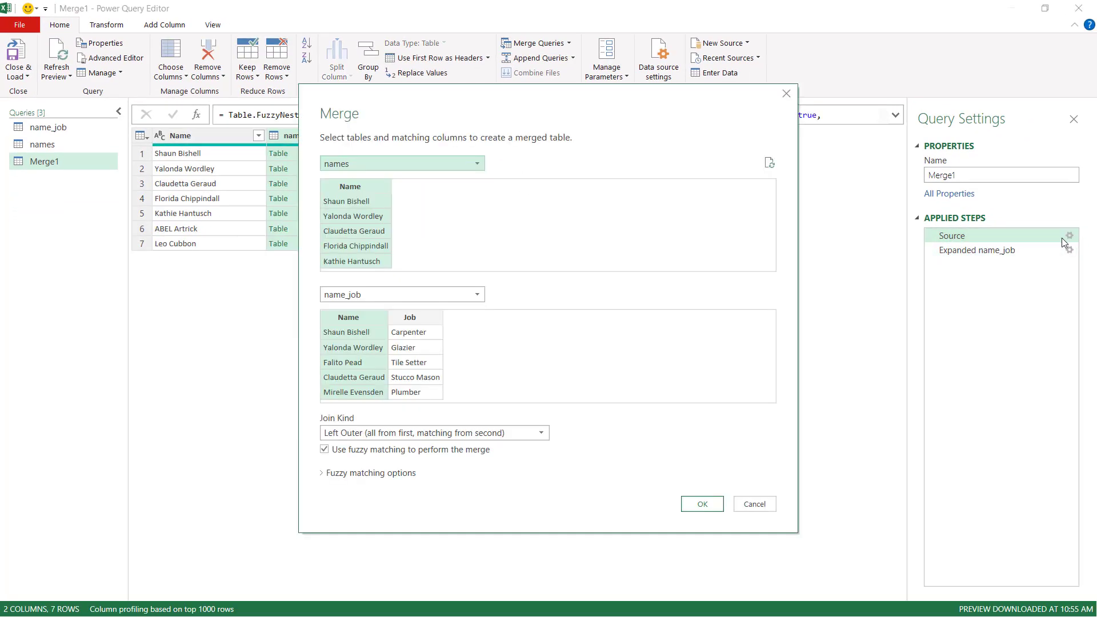
pyautogui.click(327, 473)
pyautogui.scroll(-2, 462, 474)
pyautogui.scroll(-1, 461, 474)
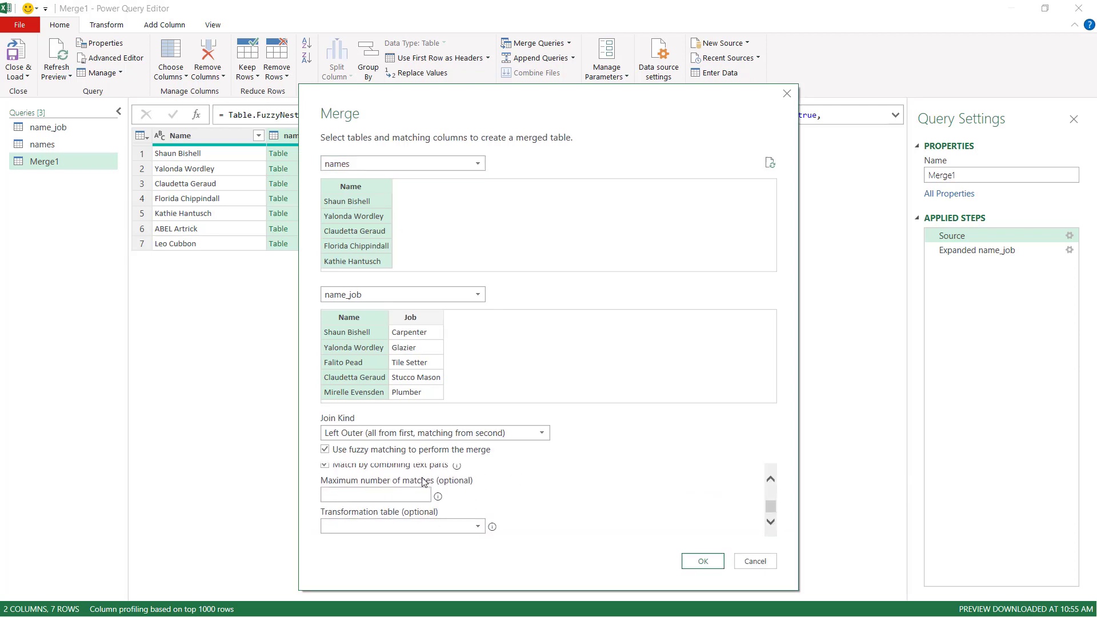
pyautogui.moveTo(438, 497)
pyautogui.click(388, 494)
pyautogui.write('1')
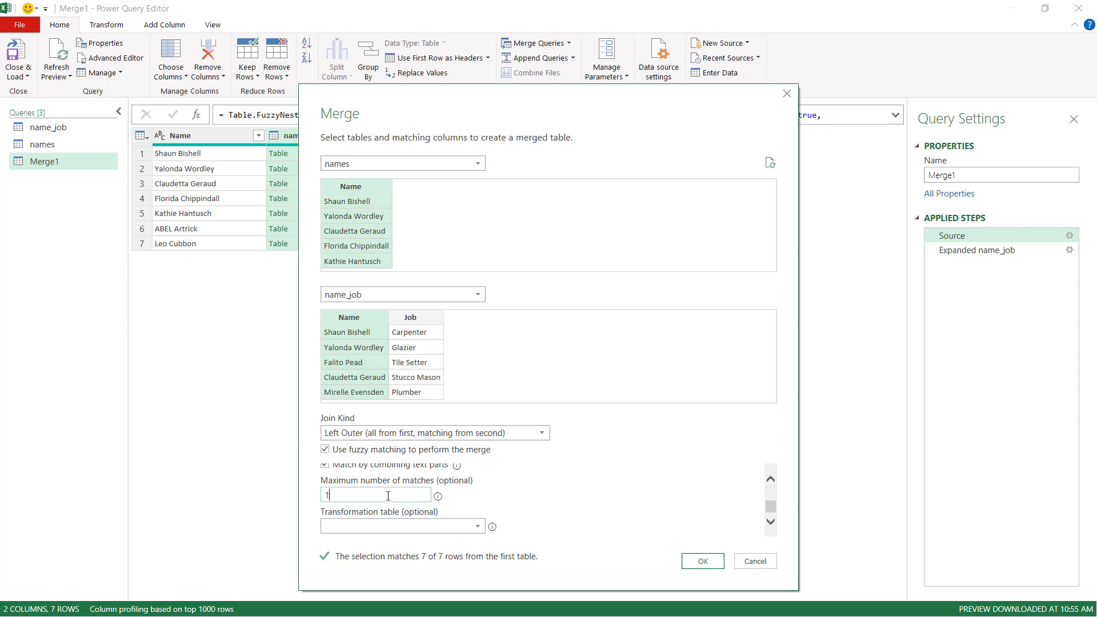
pyautogui.click(702, 562)
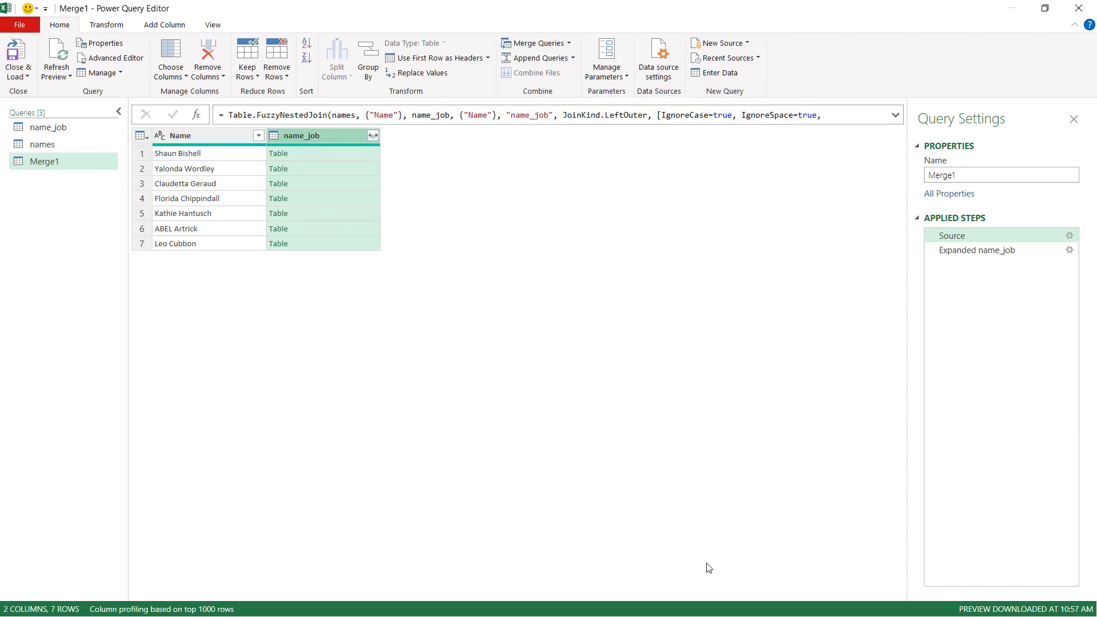
pyautogui.click(948, 251)
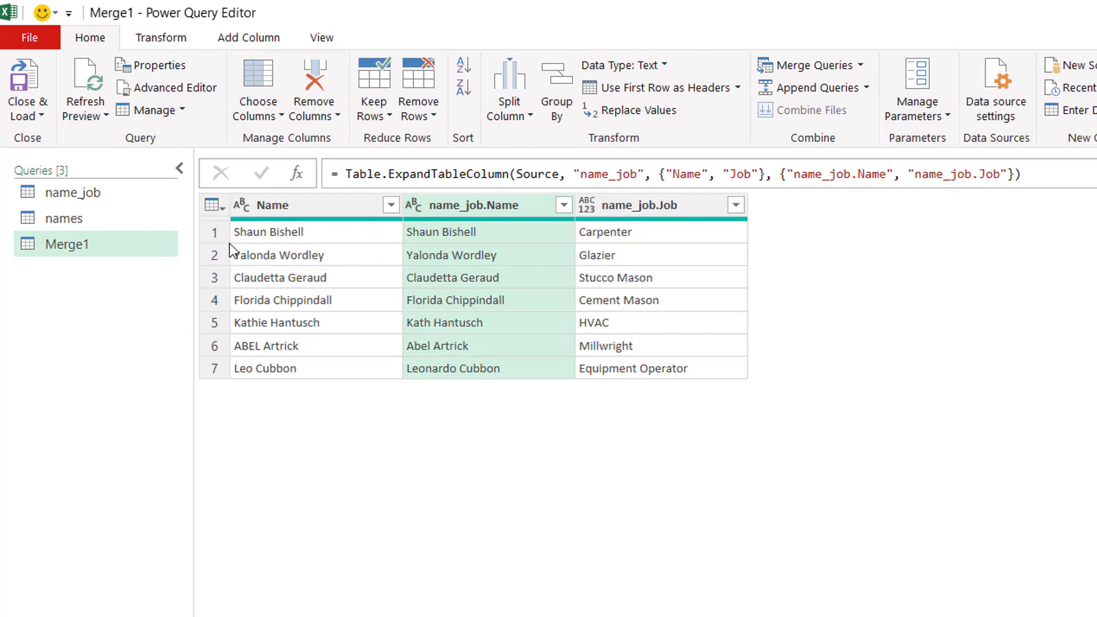
# Step: Examine the source rows of the name_job query against the merged rows in Merge1
pyautogui.click(115, 191)
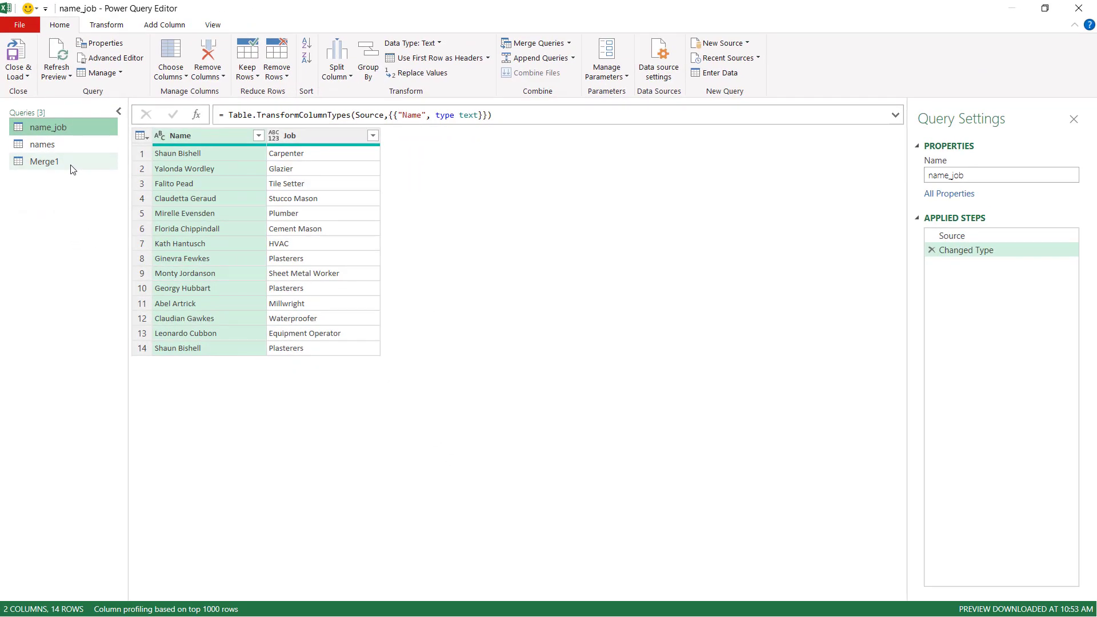
pyautogui.click(72, 167)
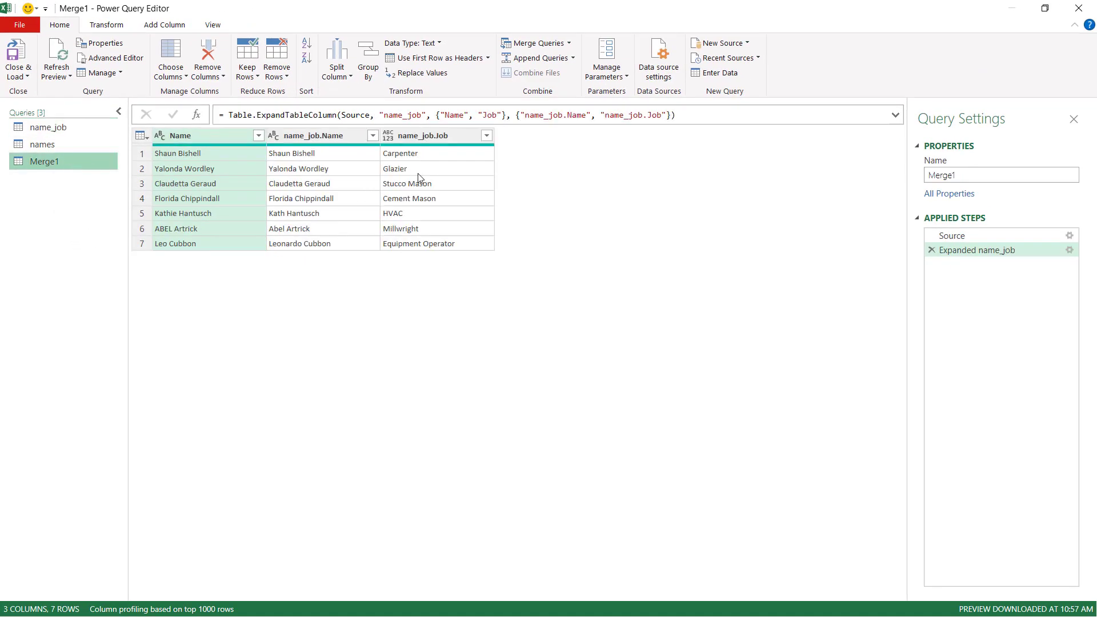
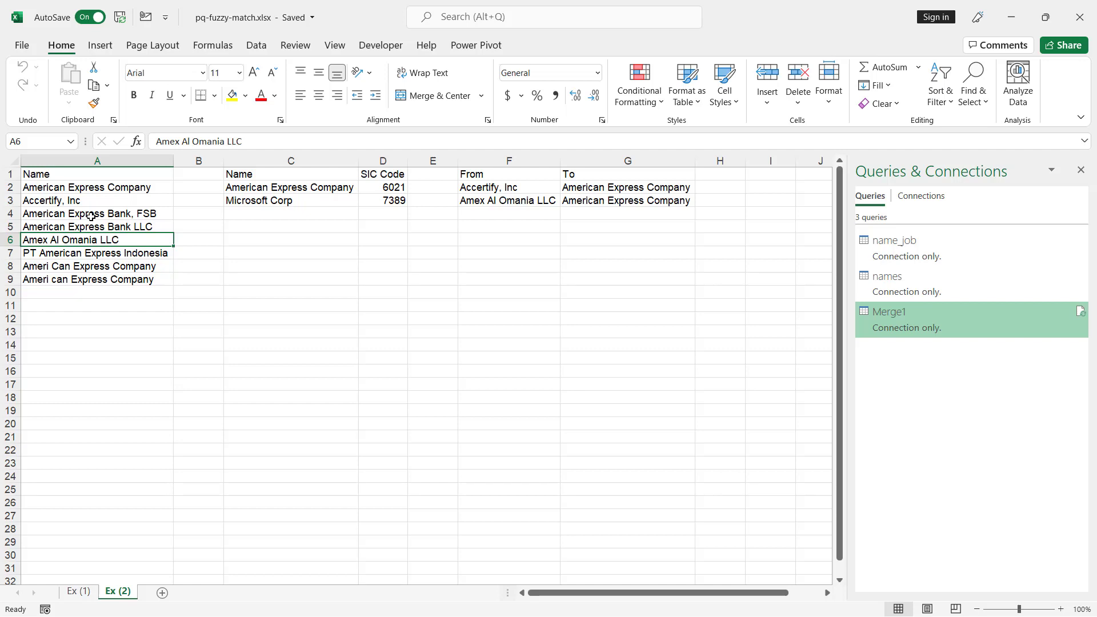
# Step: Convert the list of company names in A1:A9 into a table with headers and name it company
pyautogui.click(91, 216)
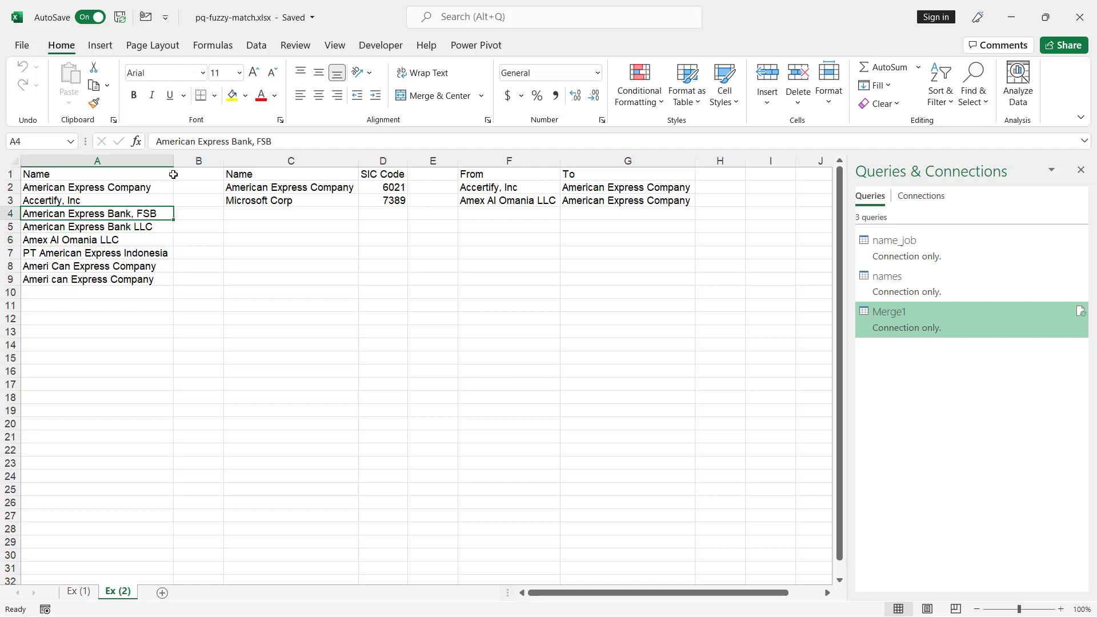
pyautogui.click(266, 192)
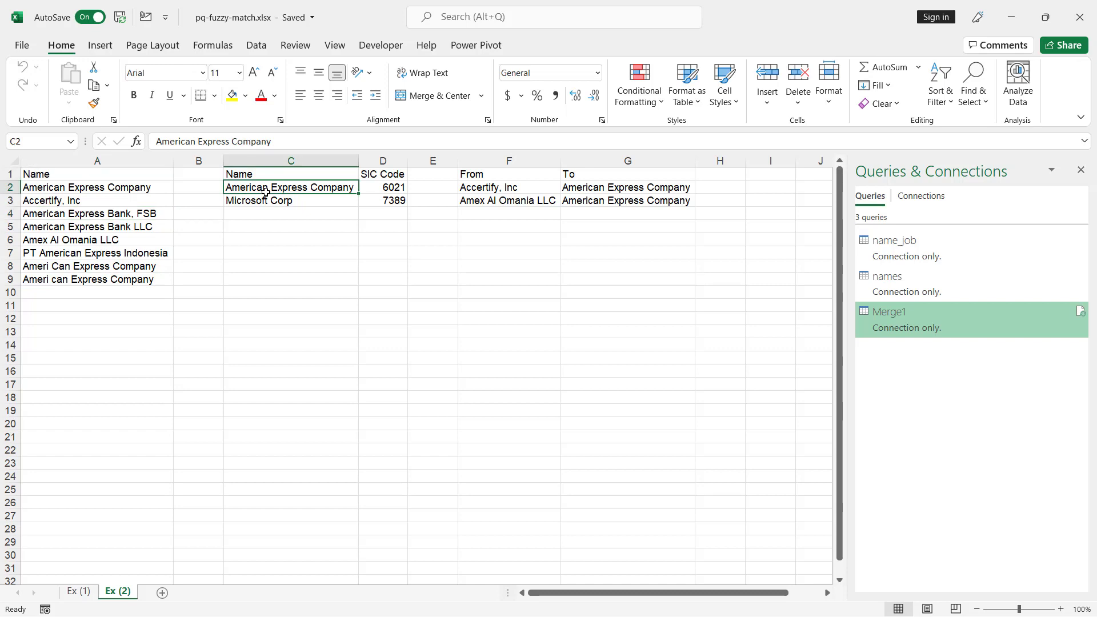
pyautogui.click(378, 187)
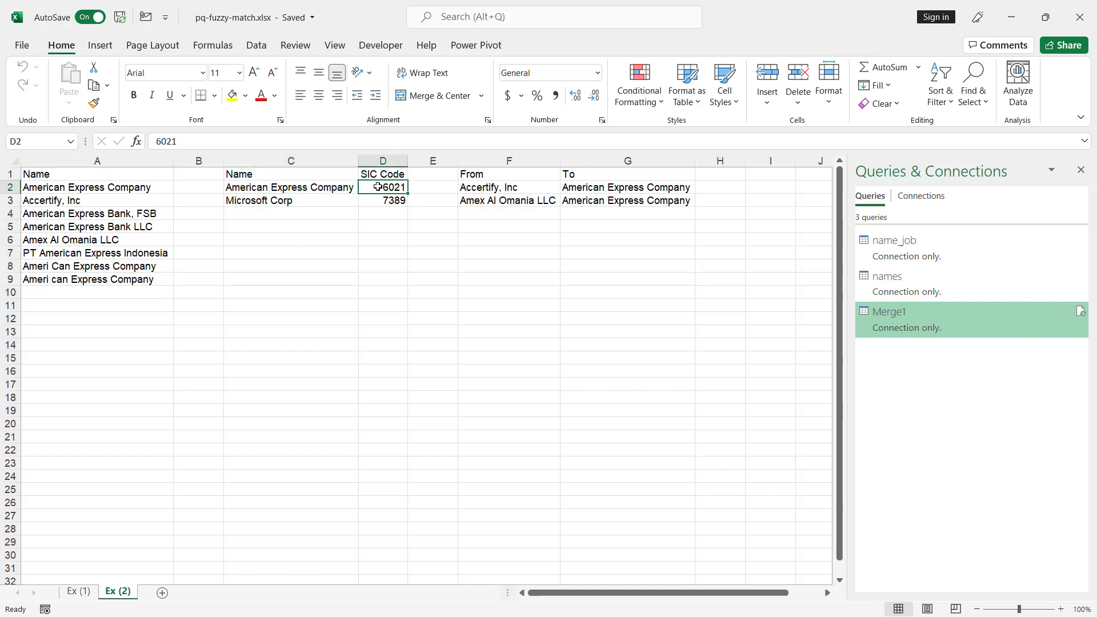
pyautogui.click(117, 222)
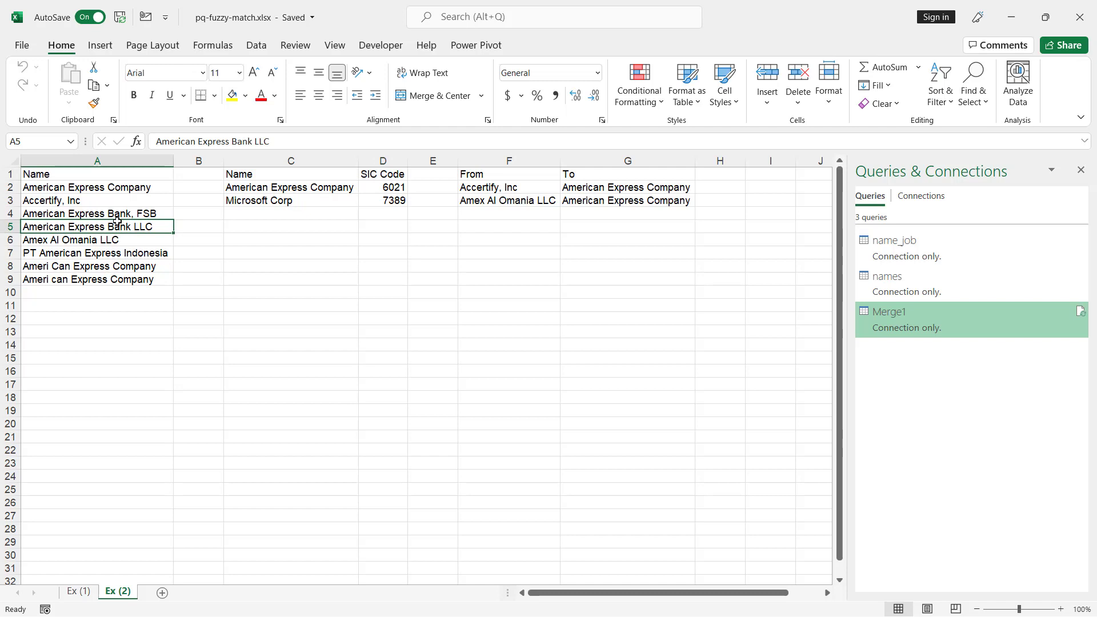
pyautogui.hotkey('ctrl', 't')
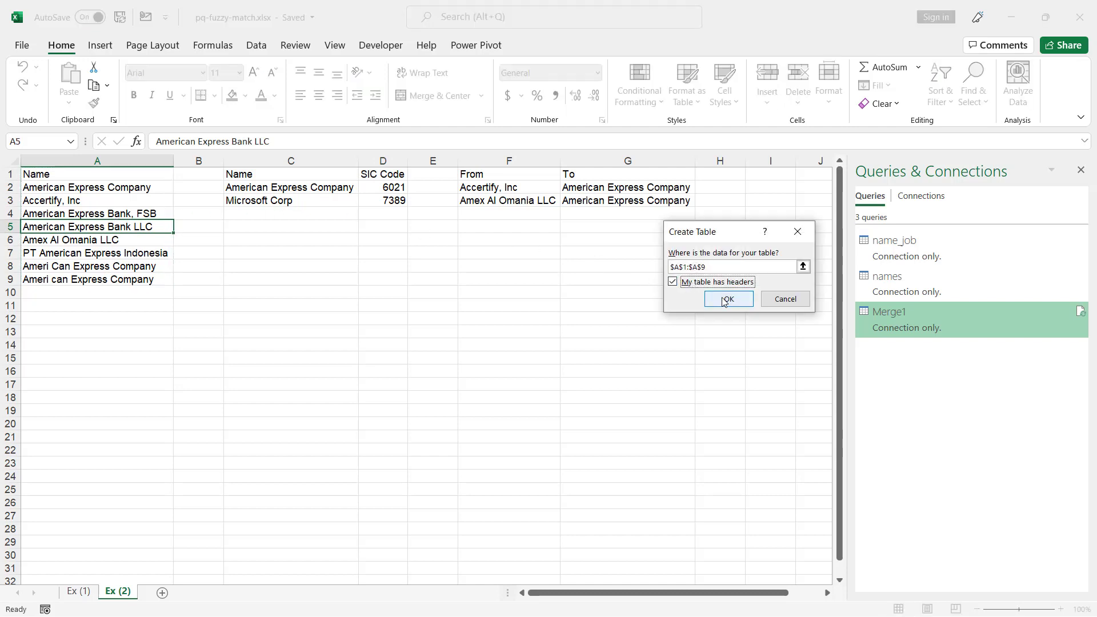
pyautogui.click(724, 300)
pyautogui.click(57, 87)
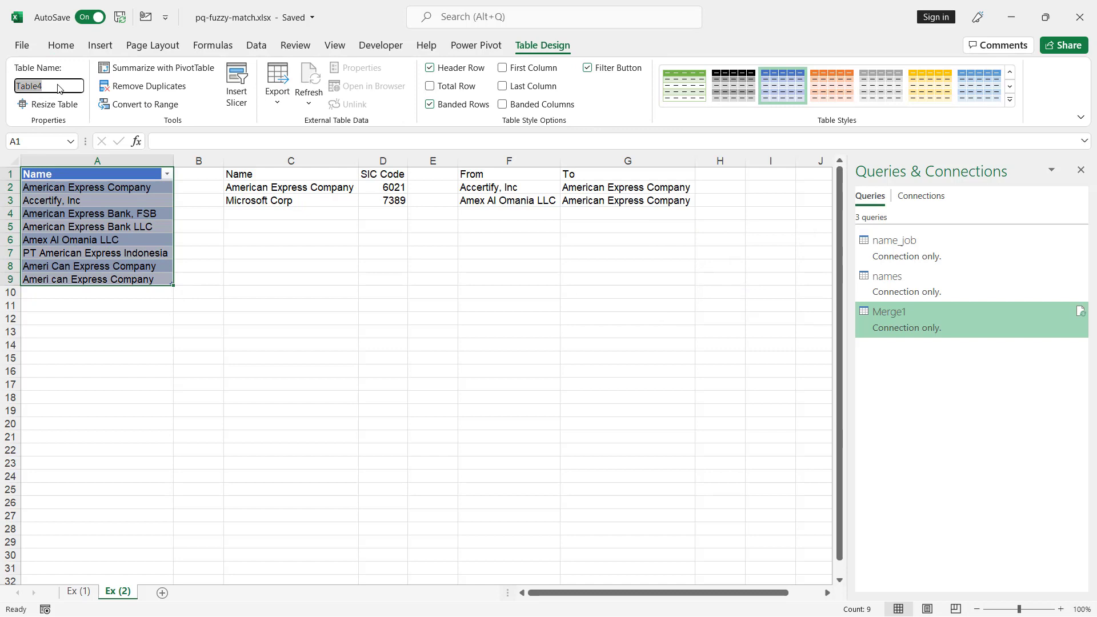
pyautogui.write('company')
pyautogui.press('Return')
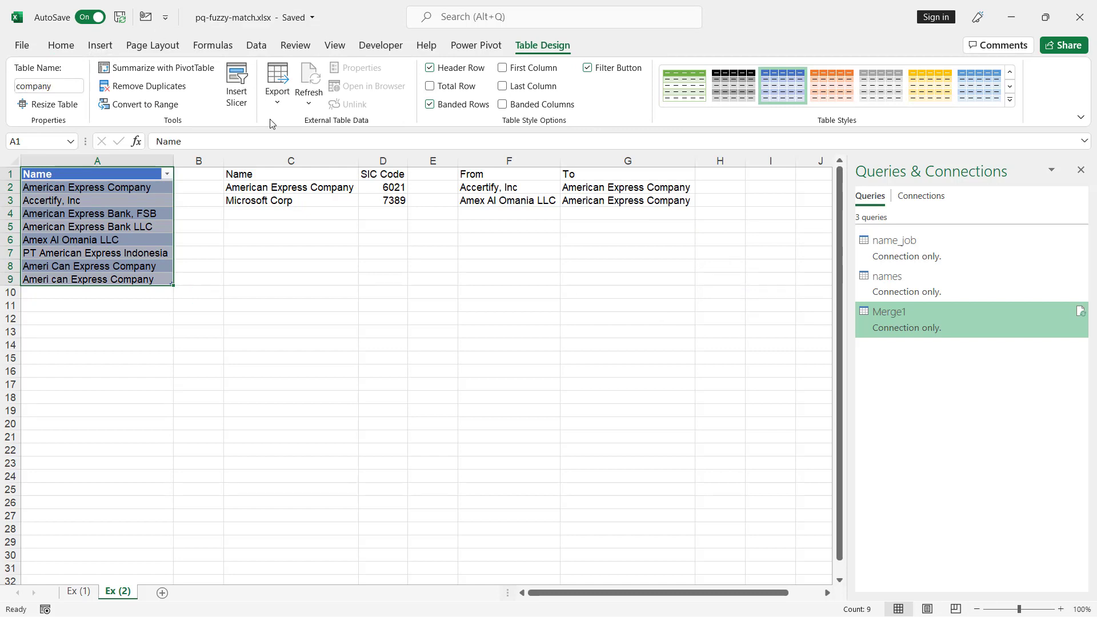
# Step: Convert the Name and SIC Code range C1:D3 into a table with headers and name it sic
pyautogui.click(314, 184)
pyautogui.hotkey('ctrl', 't')
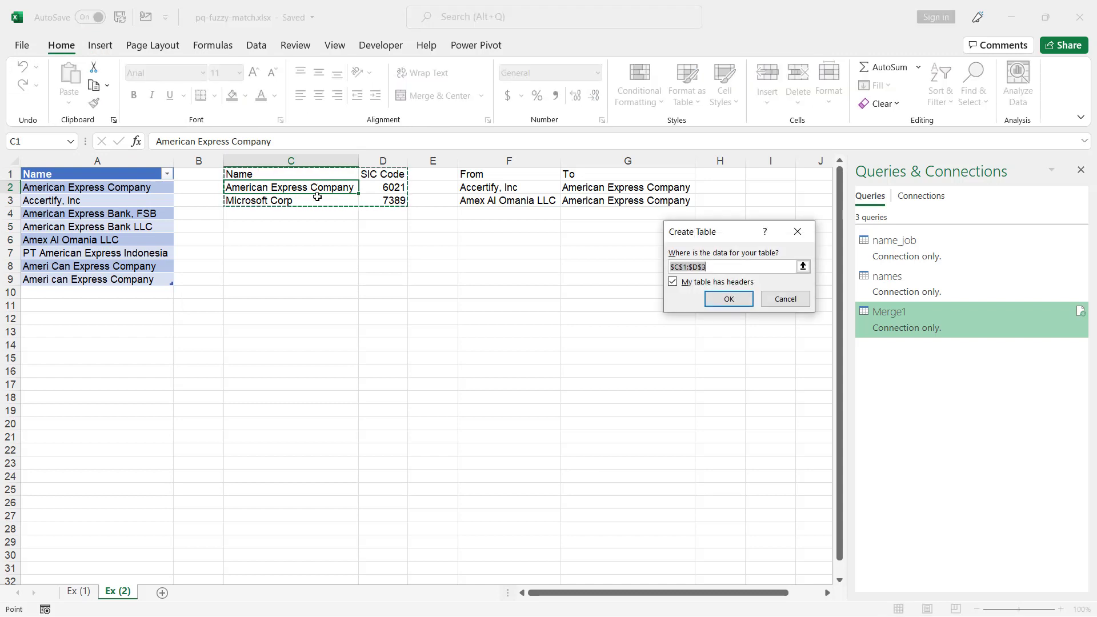
pyautogui.click(749, 304)
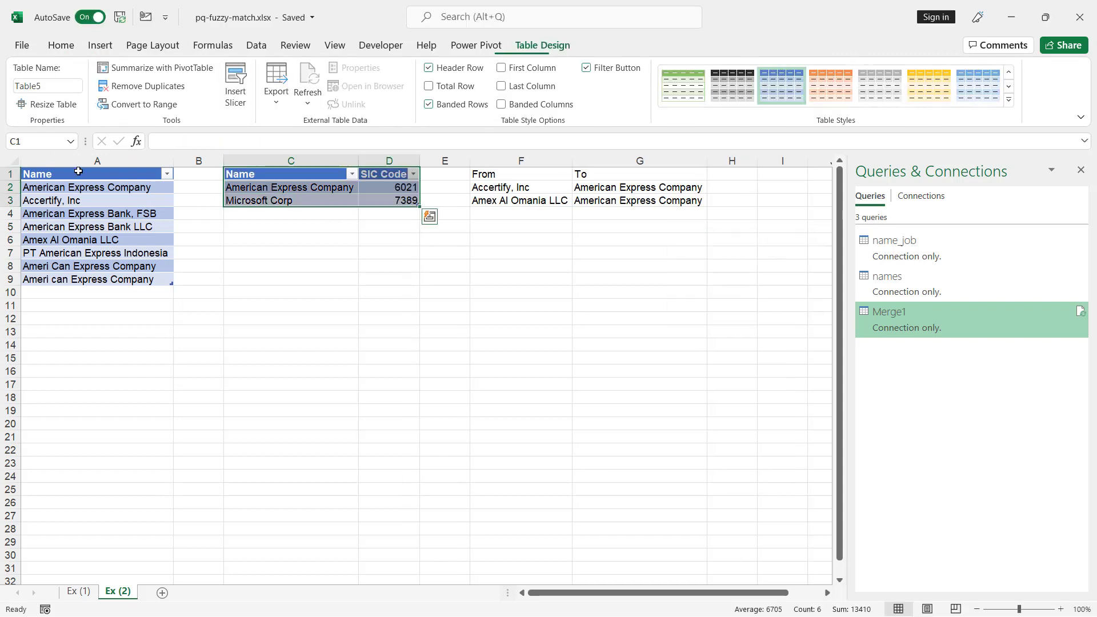
pyautogui.click(53, 86)
pyautogui.write('sic')
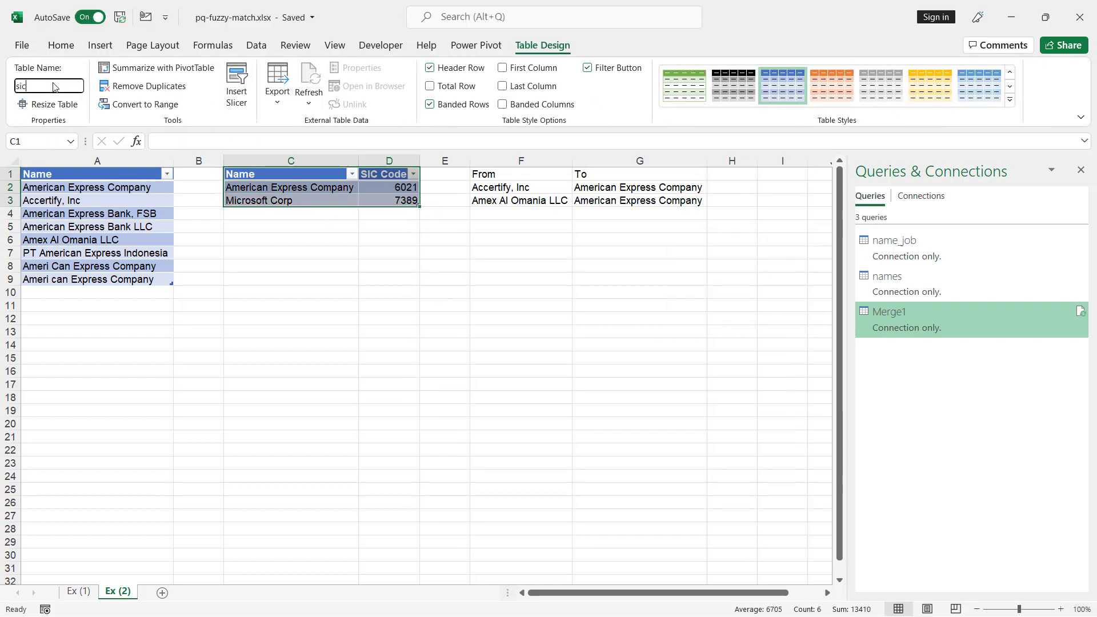
pyautogui.click(542, 327)
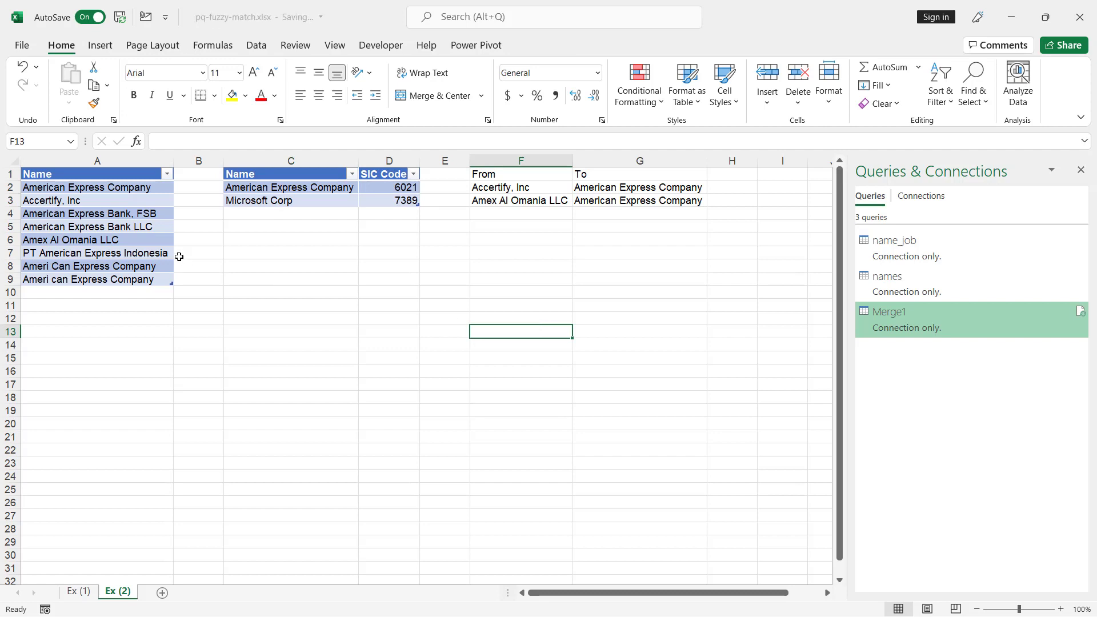
# Step: Compare the Accertify, Inc and Amex Al Omania LLC entries with the SIC codes and the From/To mapping
pyautogui.click(86, 200)
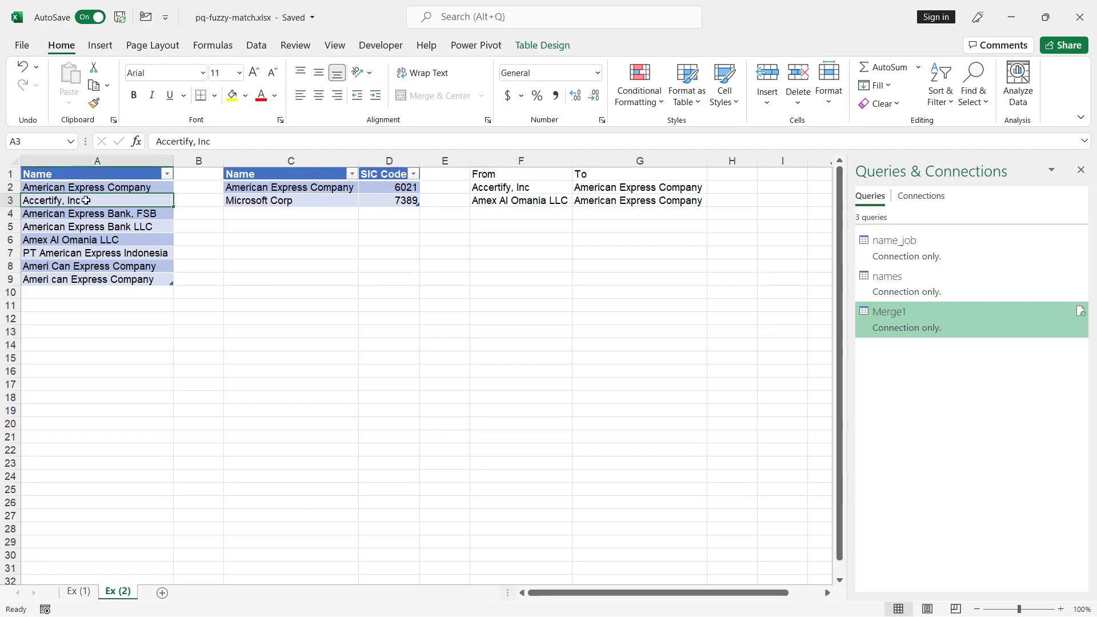
pyautogui.click(402, 185)
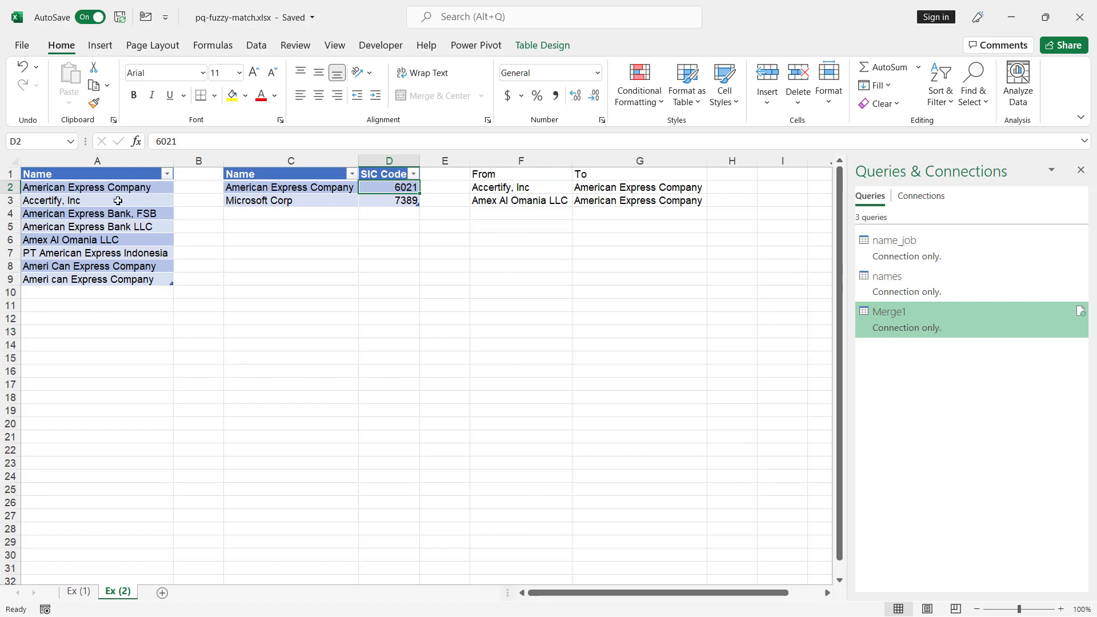
pyautogui.click(86, 241)
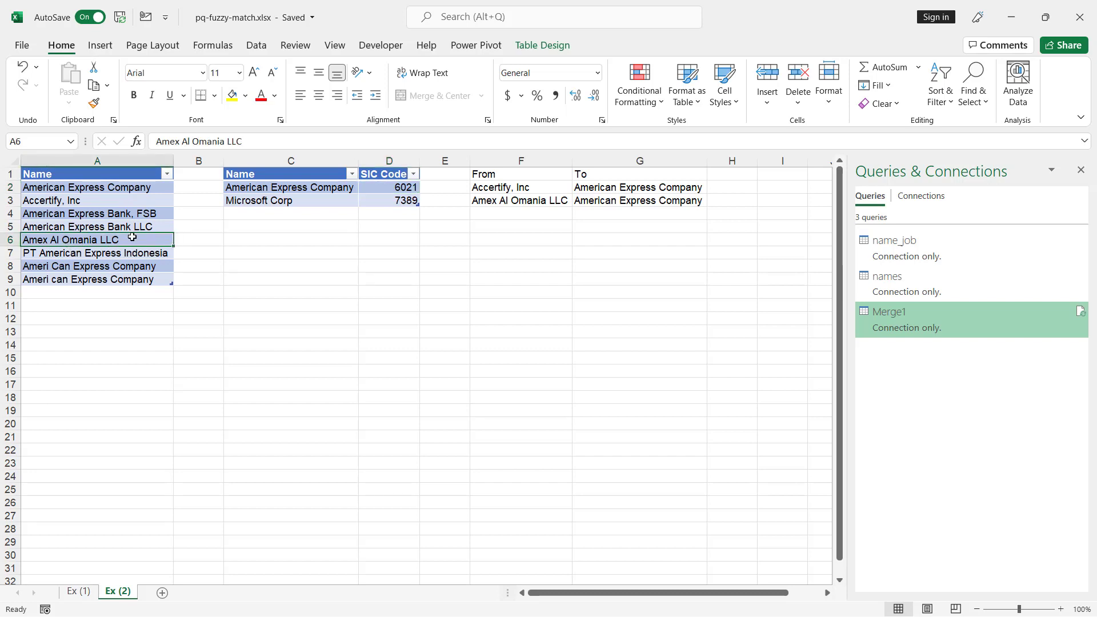
pyautogui.click(65, 201)
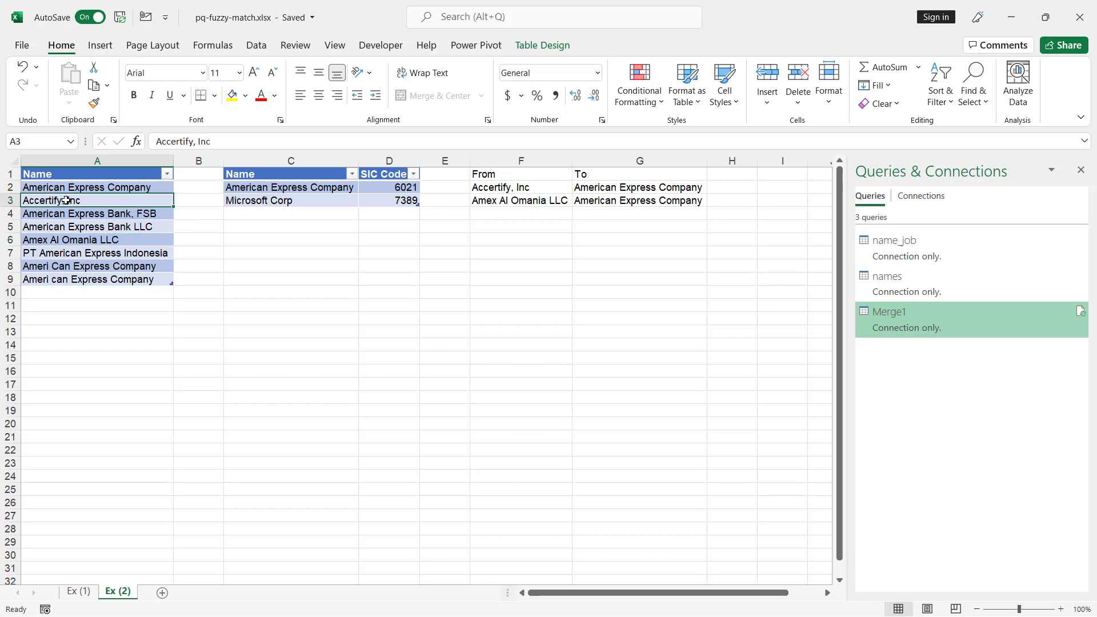
pyautogui.click(500, 189)
pyautogui.click(501, 201)
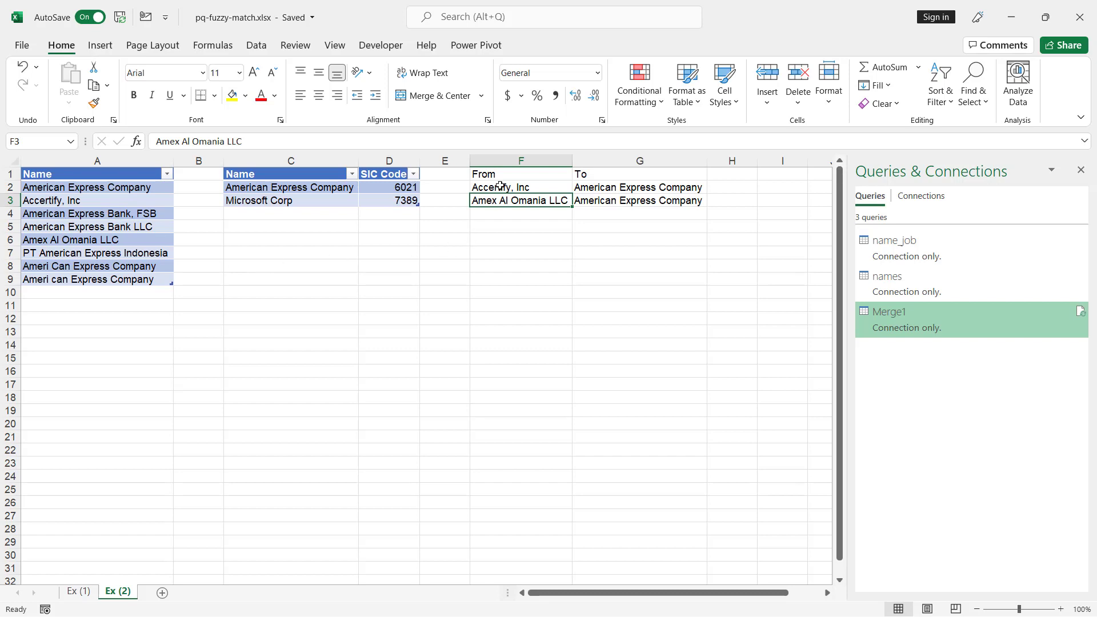
# Step: Convert the From/To range F1:G3 into a table with headers and name it tranform
pyautogui.click(561, 187)
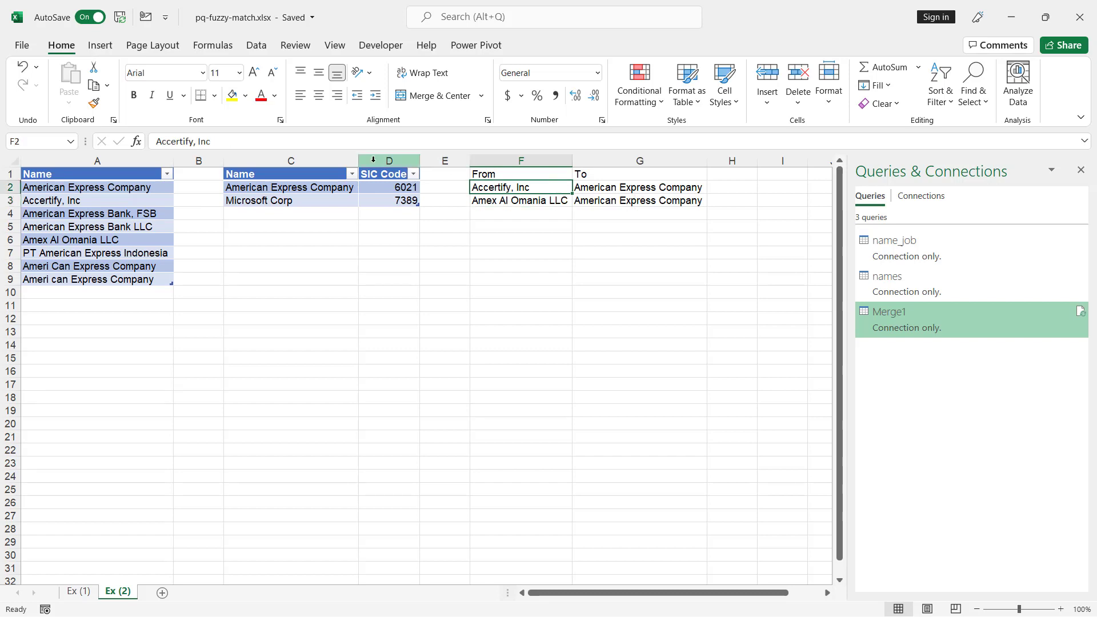
pyautogui.hotkey('ctrl', 't')
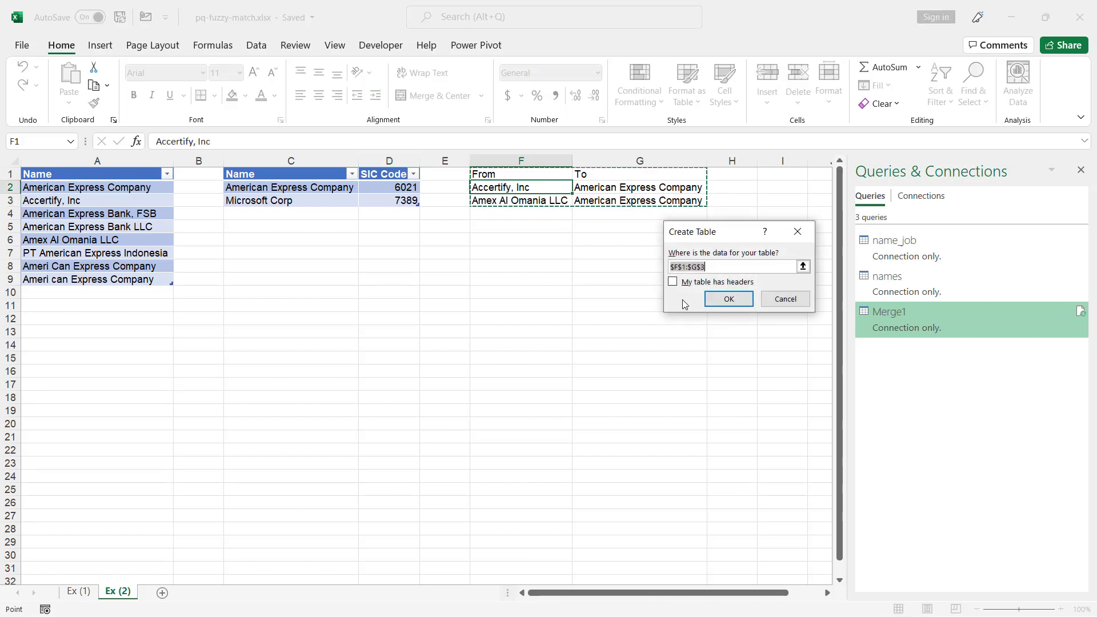
pyautogui.click(673, 282)
pyautogui.click(723, 299)
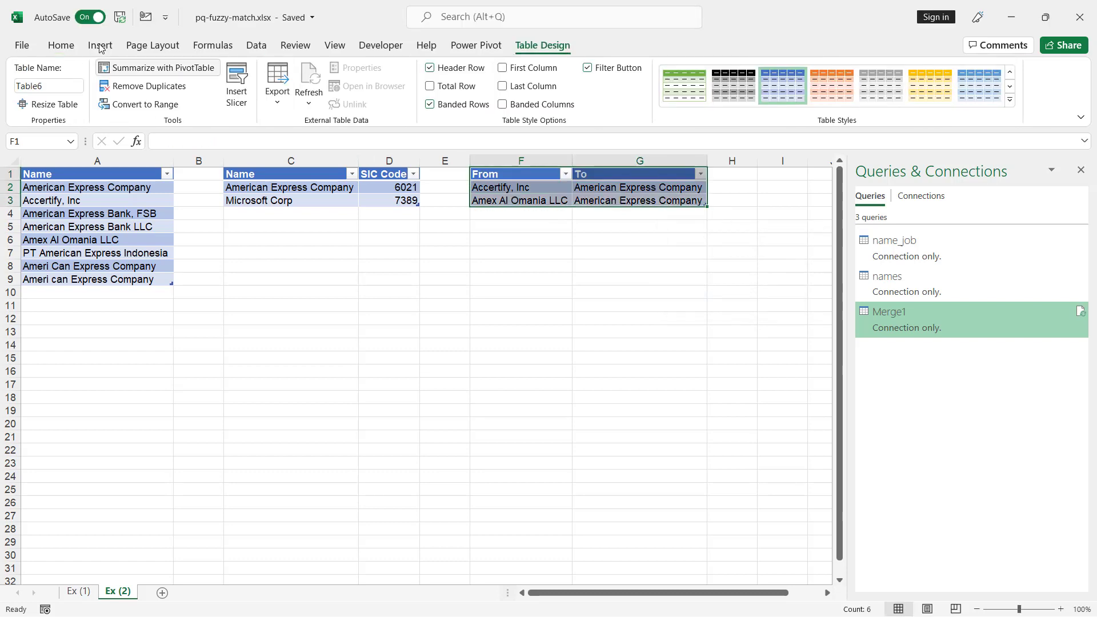
pyautogui.click(49, 85)
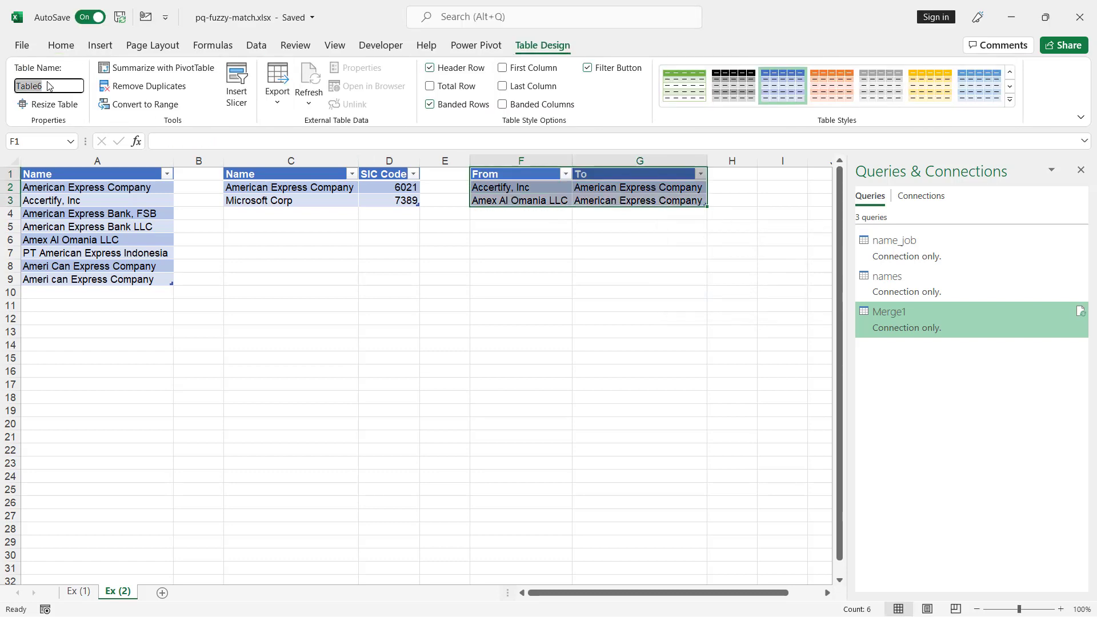
pyautogui.write('tranform')
pyautogui.press('Return')
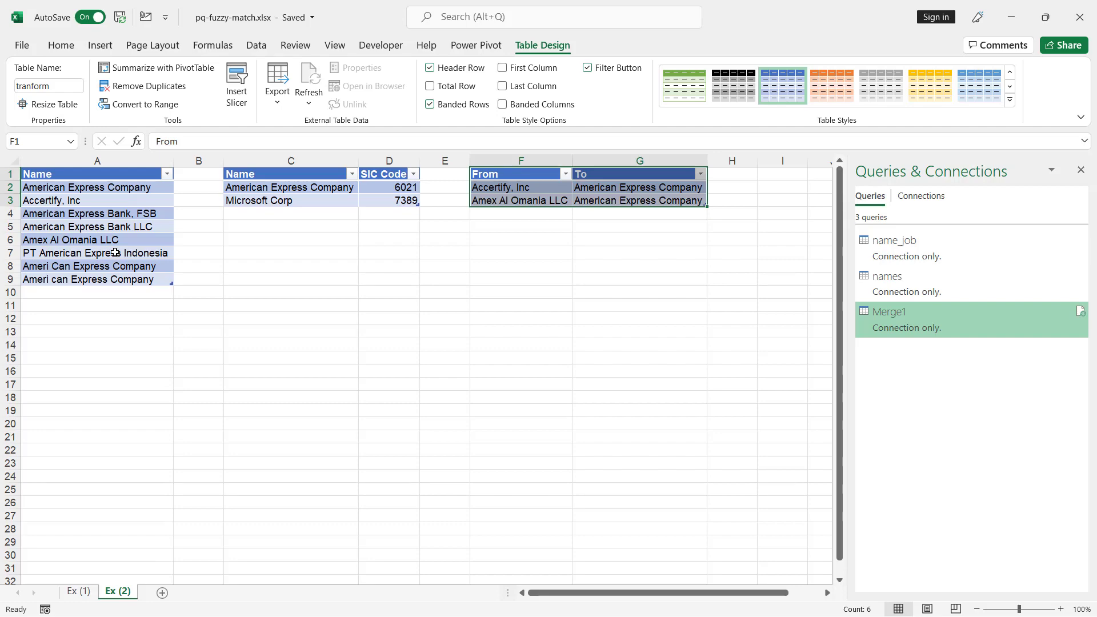
# Step: Bring the company table into Power Query and load it as a connection only
pyautogui.click(80, 225)
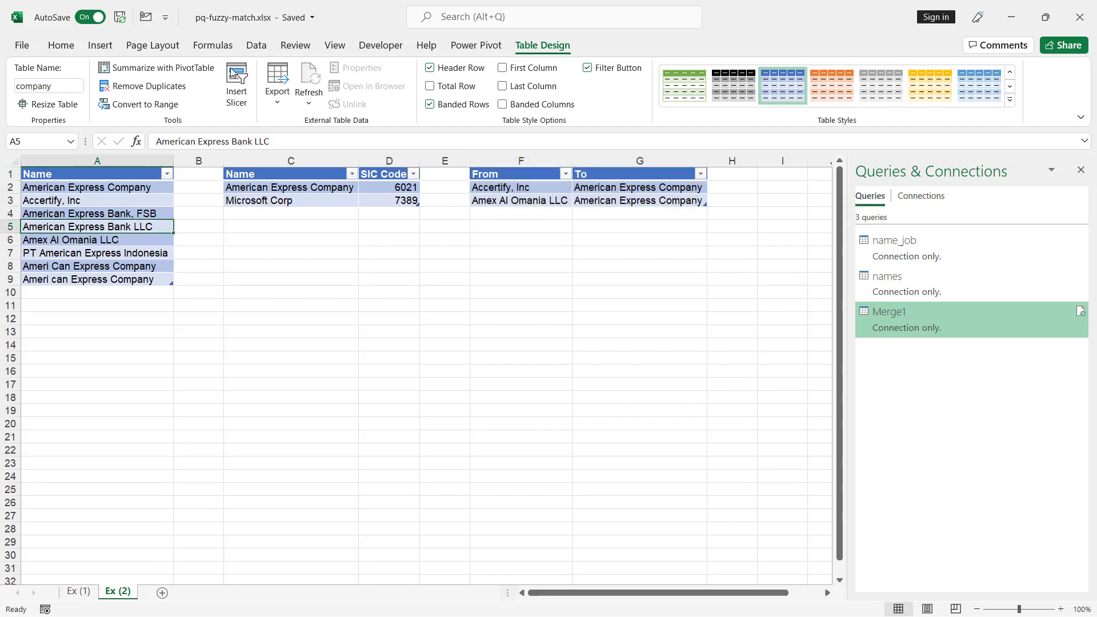
pyautogui.click(253, 48)
pyautogui.click(87, 103)
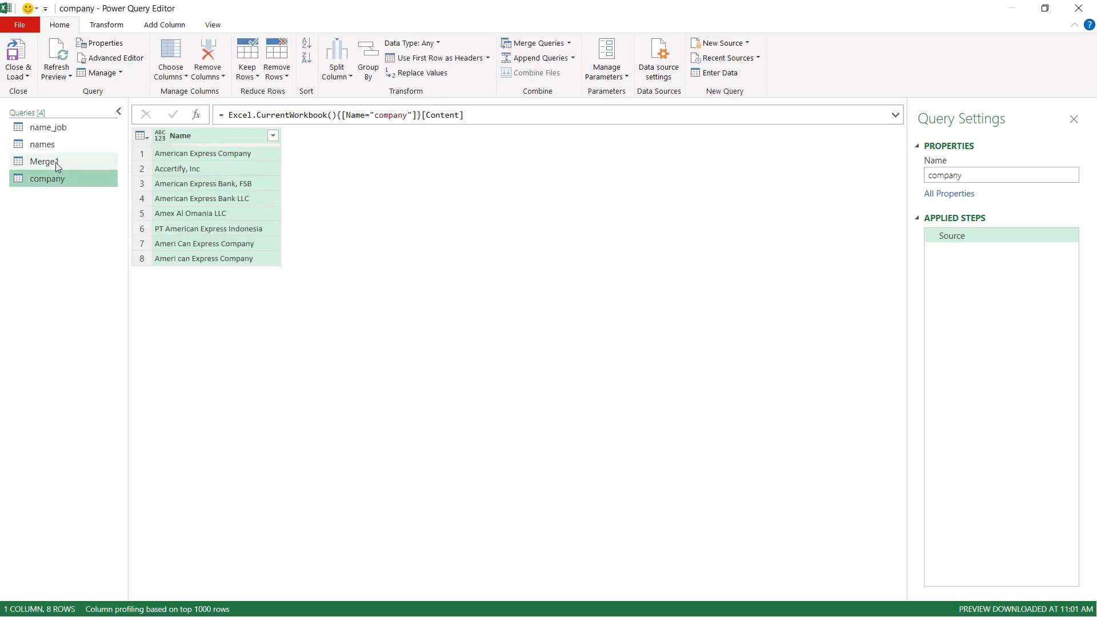
pyautogui.click(18, 72)
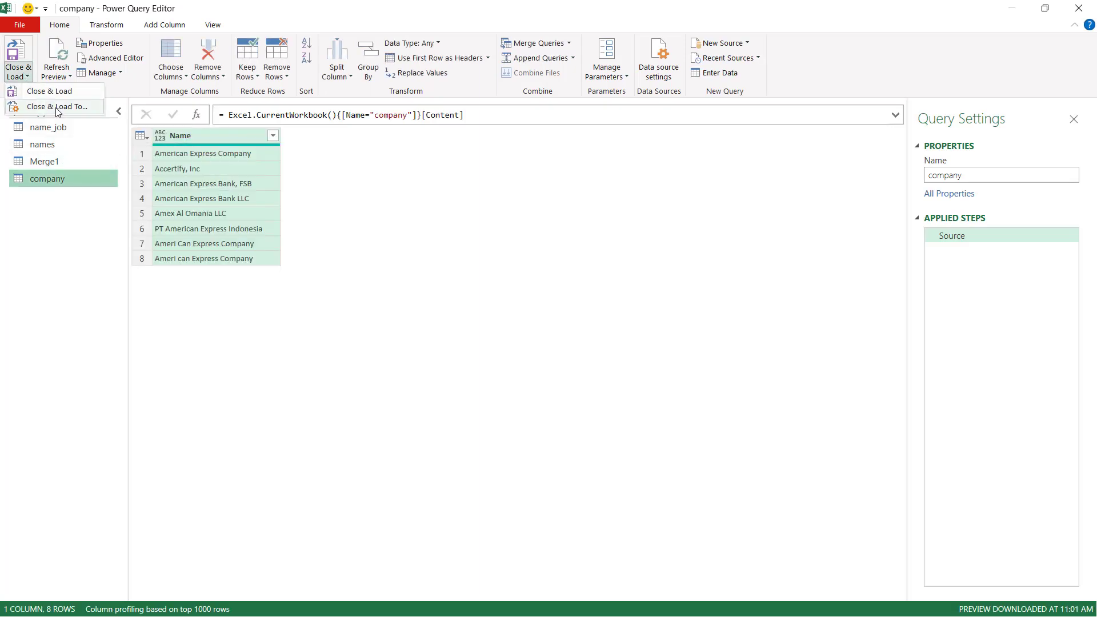
pyautogui.click(44, 105)
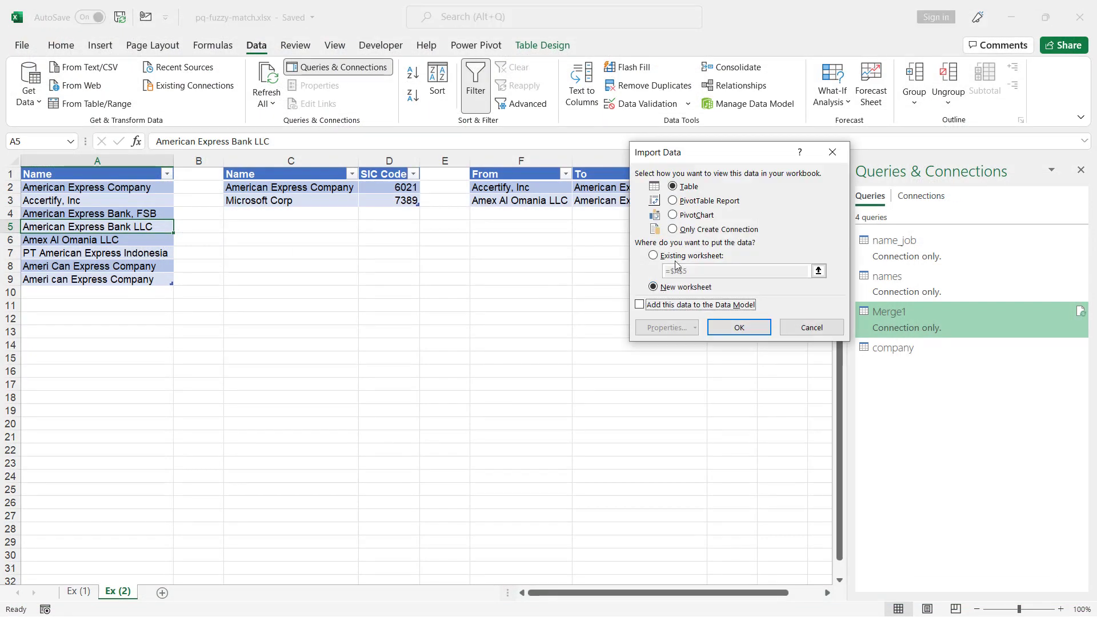
pyautogui.click(683, 230)
pyautogui.click(743, 327)
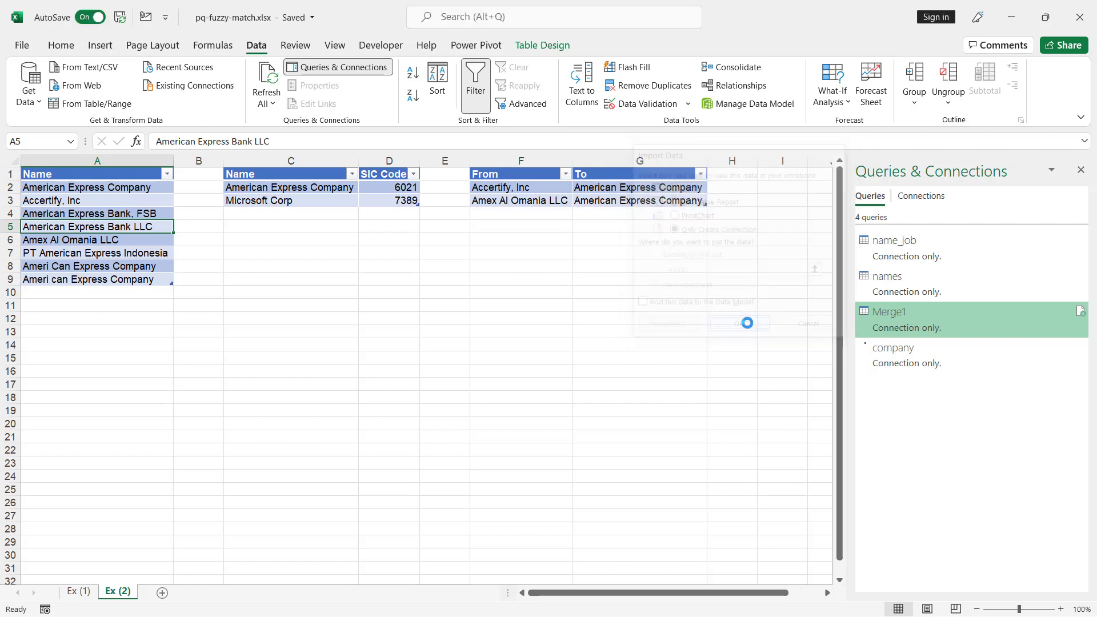
# Step: Bring the sic table into Power Query and load it as a connection only
pyautogui.click(279, 182)
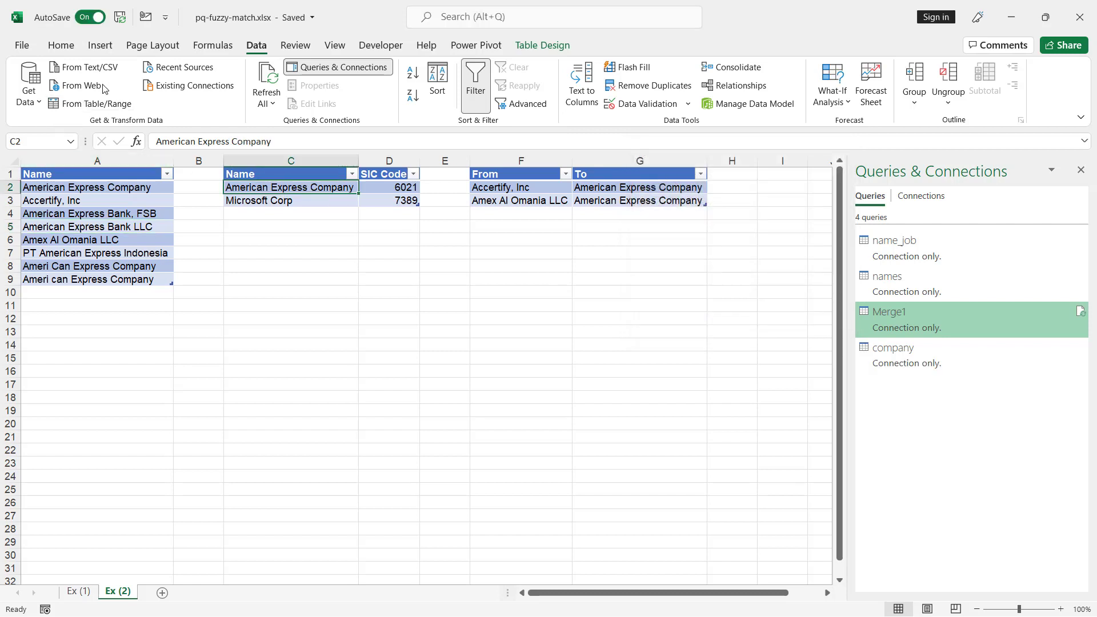
pyautogui.click(90, 103)
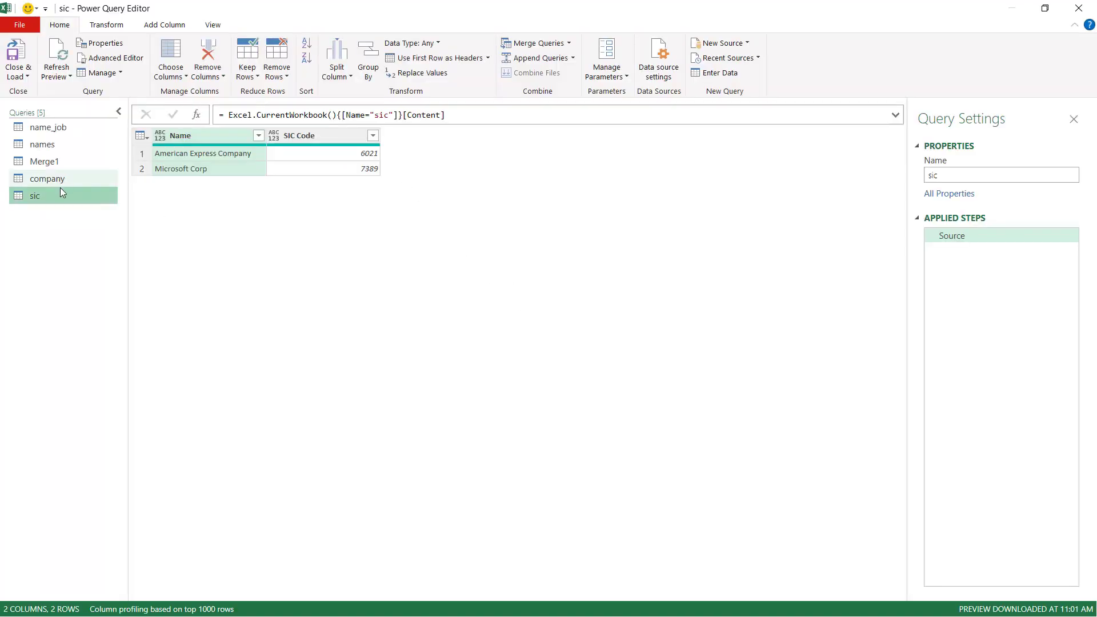
pyautogui.click(19, 73)
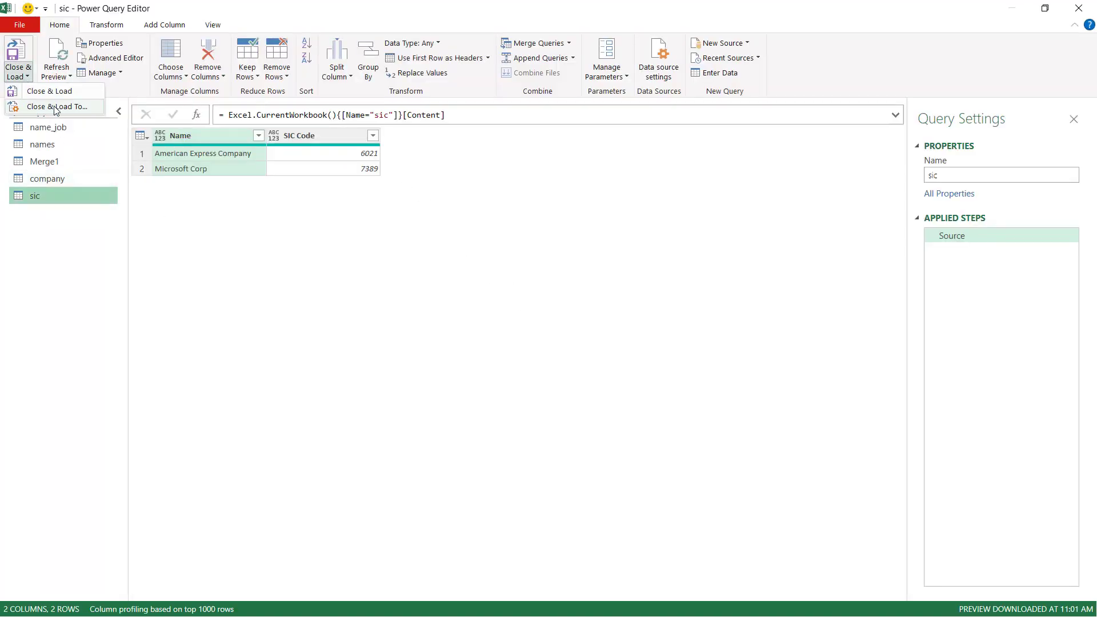
pyautogui.click(57, 105)
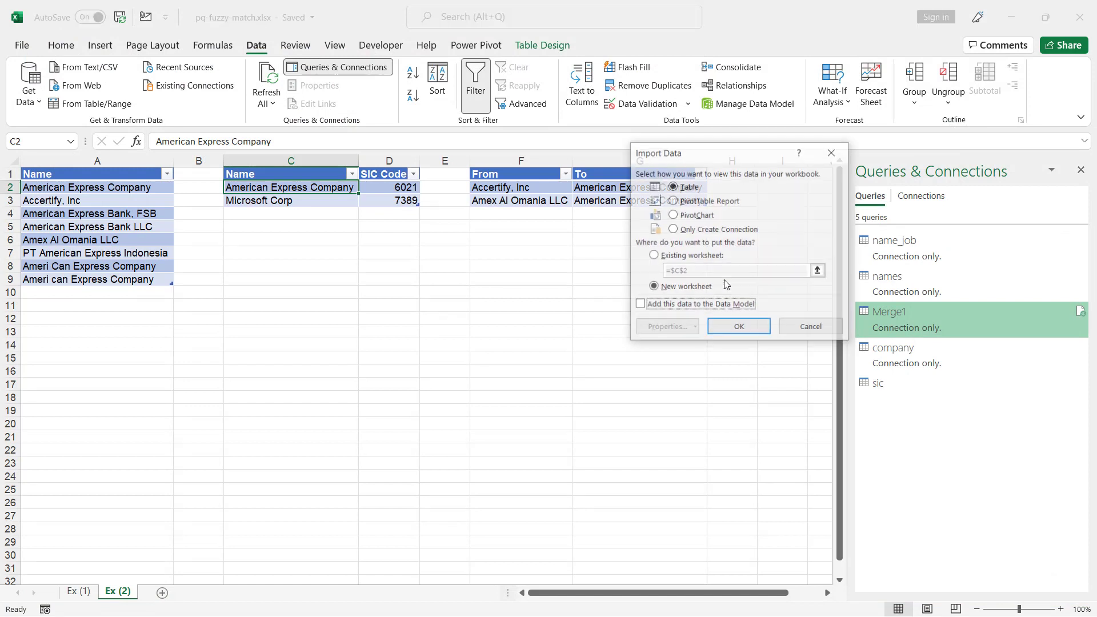
pyautogui.click(679, 229)
pyautogui.click(739, 327)
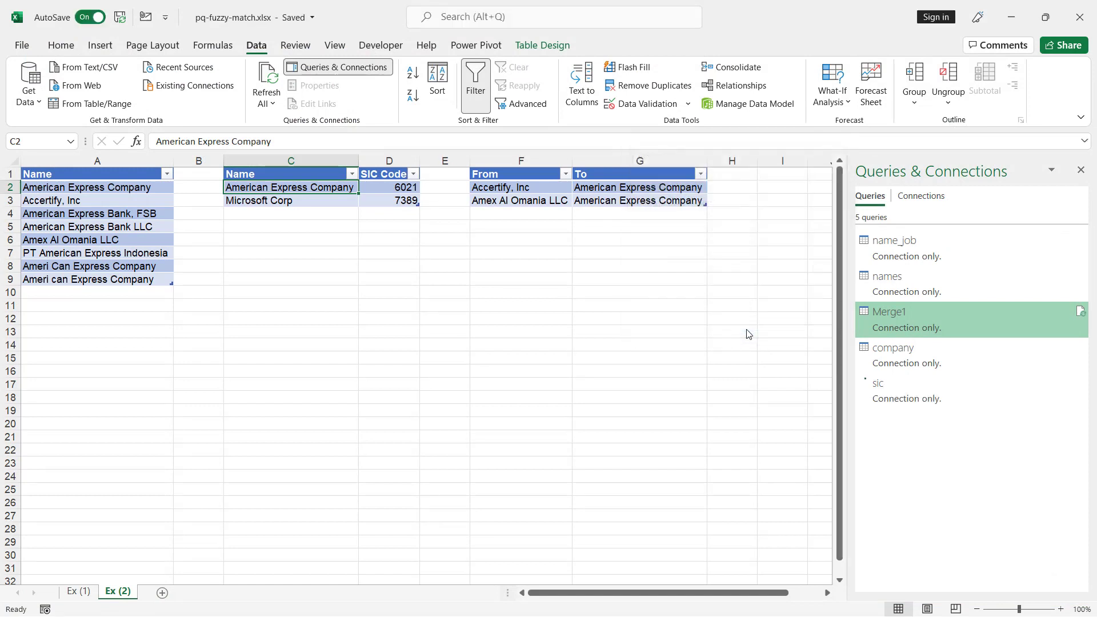
# Step: Bring the tranform table into Power Query and load it as a connection only
pyautogui.click(582, 188)
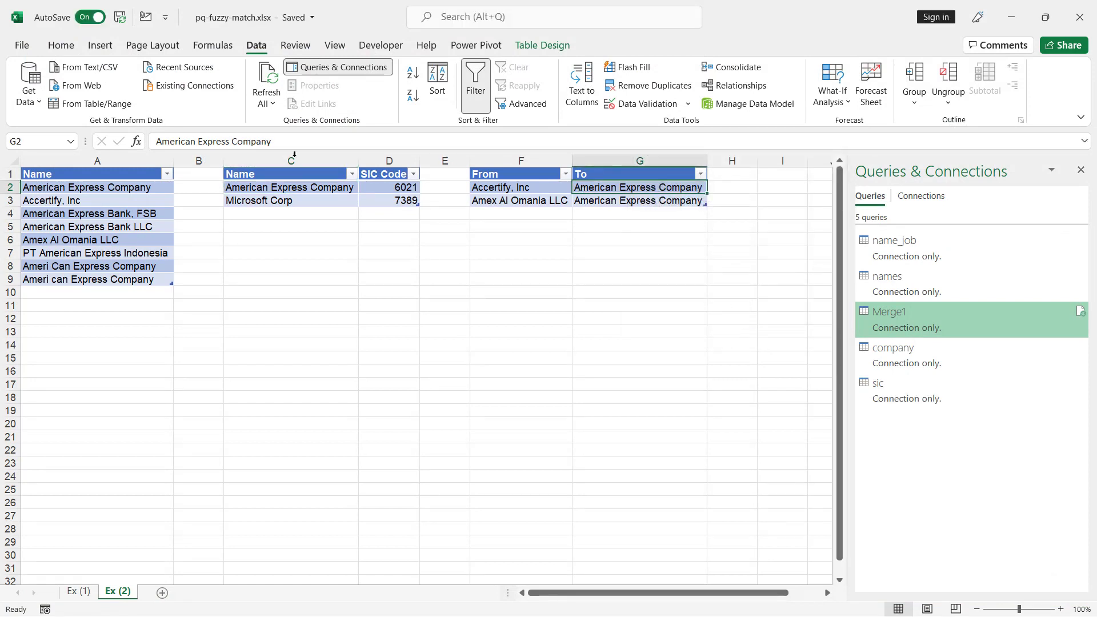
pyautogui.click(91, 103)
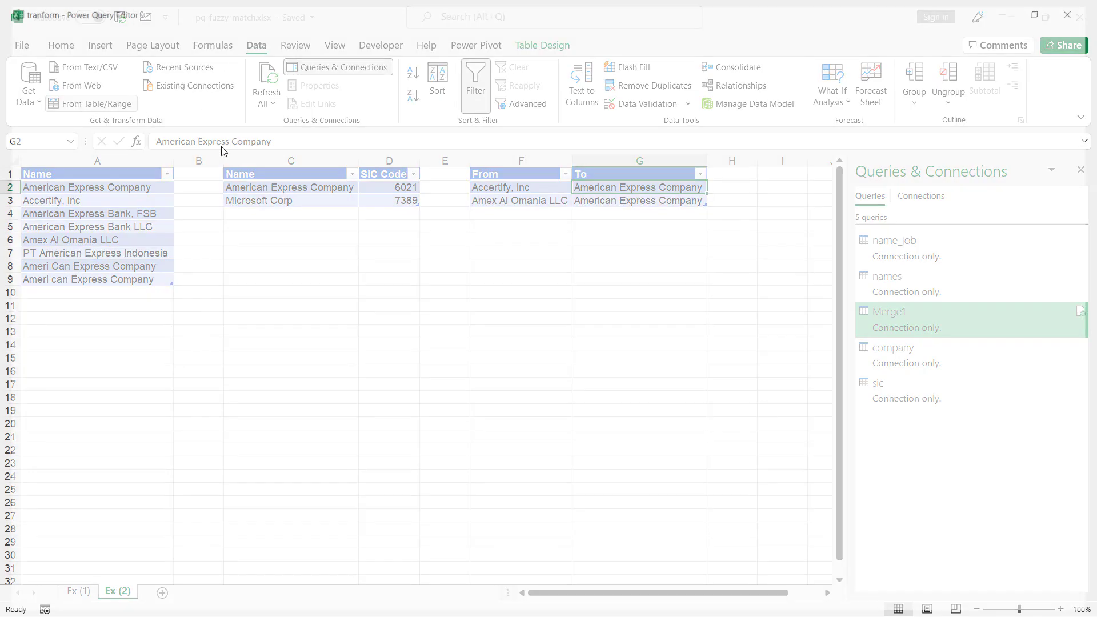
pyautogui.click(27, 76)
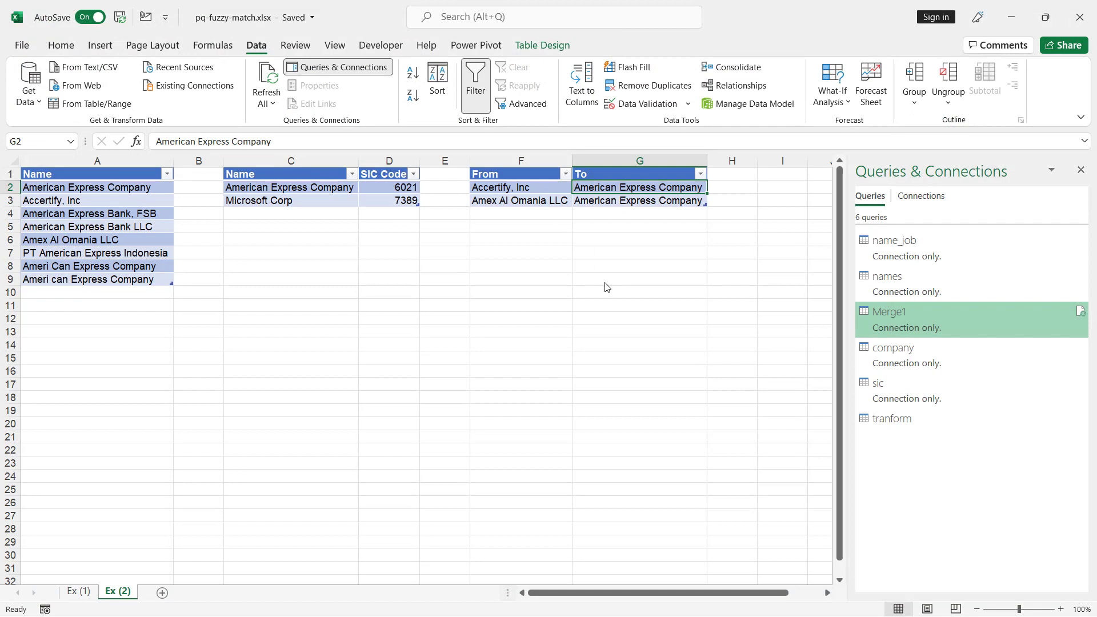
pyautogui.click(709, 230)
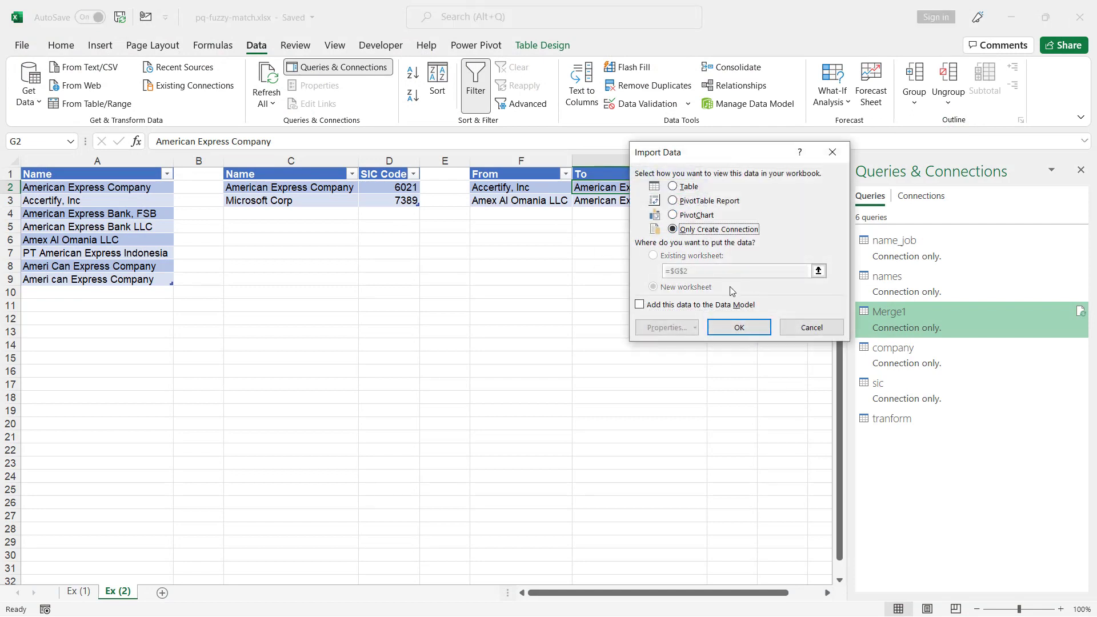
pyautogui.click(739, 328)
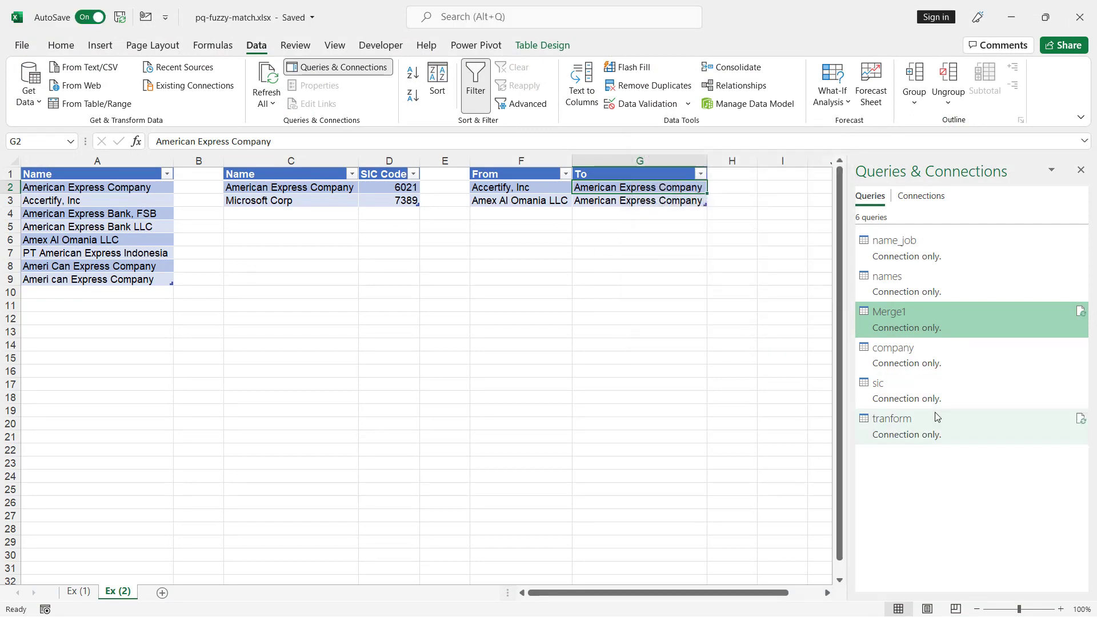
# Step: Open the company query in the Power Query Editor
pyautogui.doubleClick(925, 351)
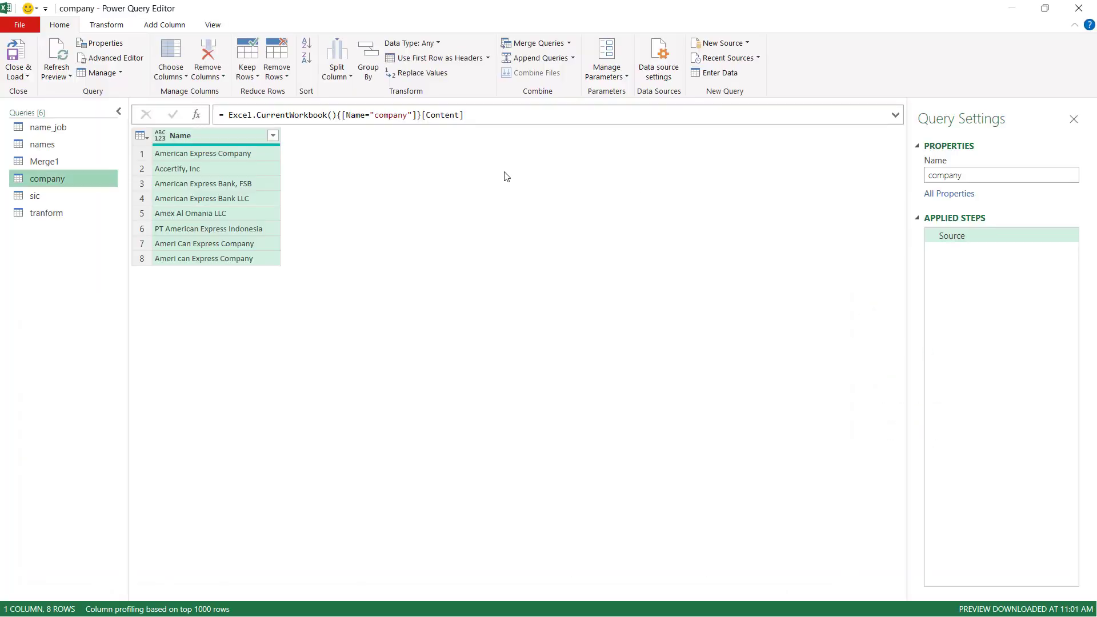
pyautogui.click(570, 45)
pyautogui.click(581, 75)
pyautogui.click(354, 184)
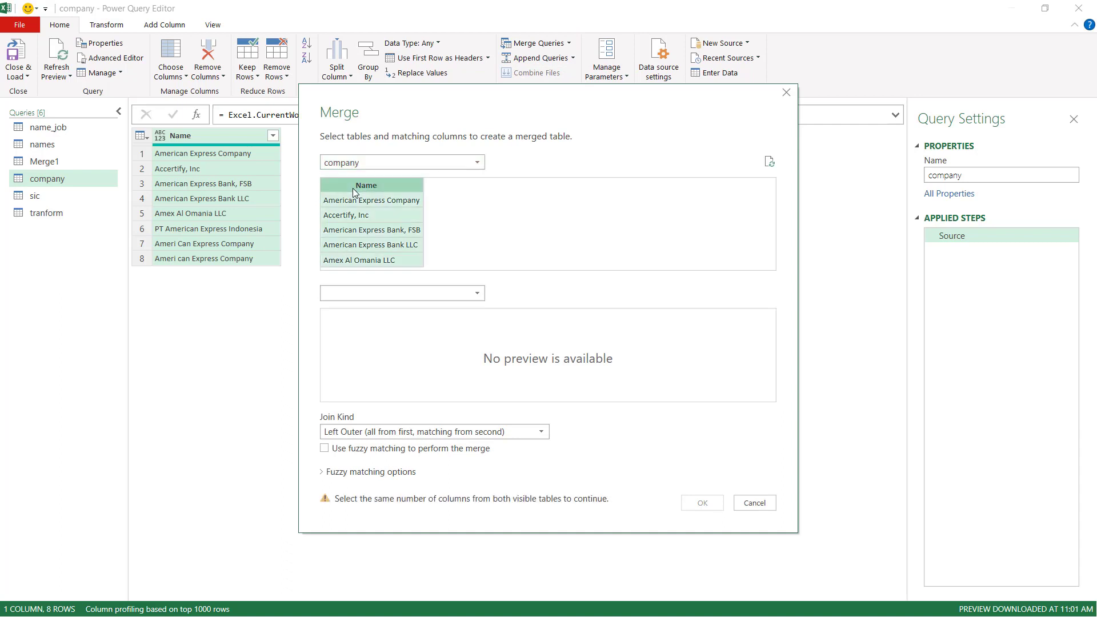
pyautogui.click(405, 294)
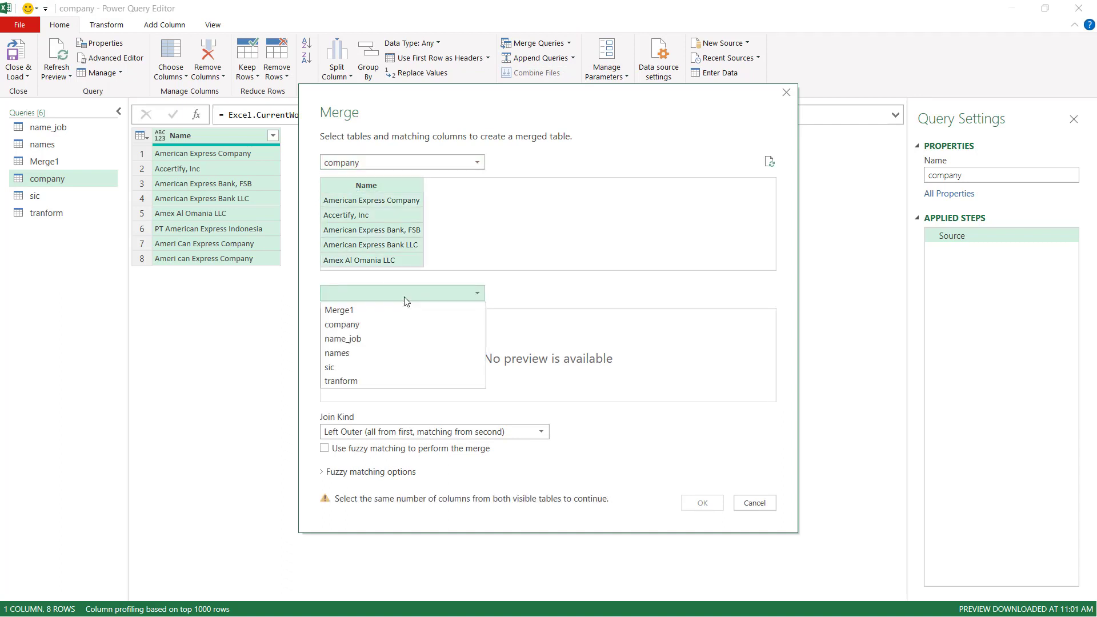
pyautogui.click(410, 366)
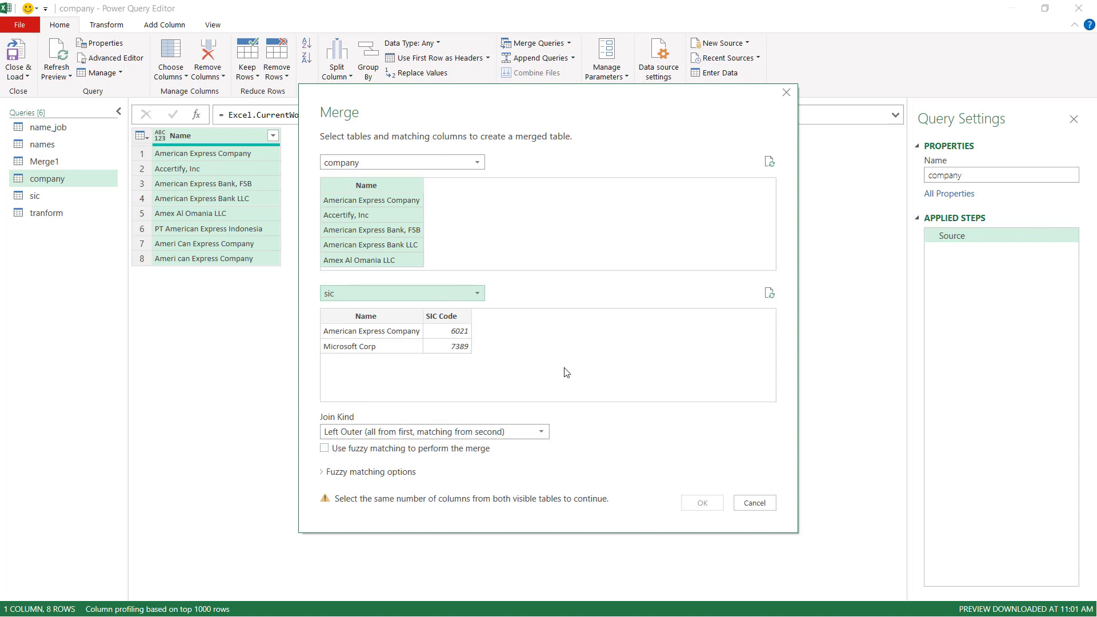
pyautogui.click(753, 503)
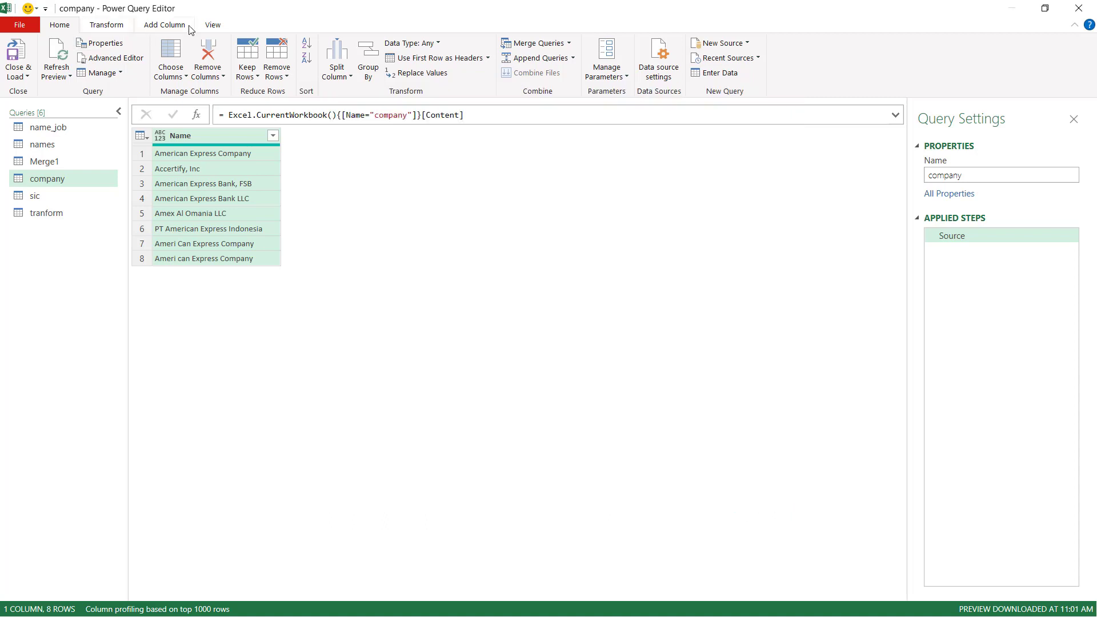
# Step: Change the data type of the Name column to Text in both the company and sic queries
pyautogui.click(163, 135)
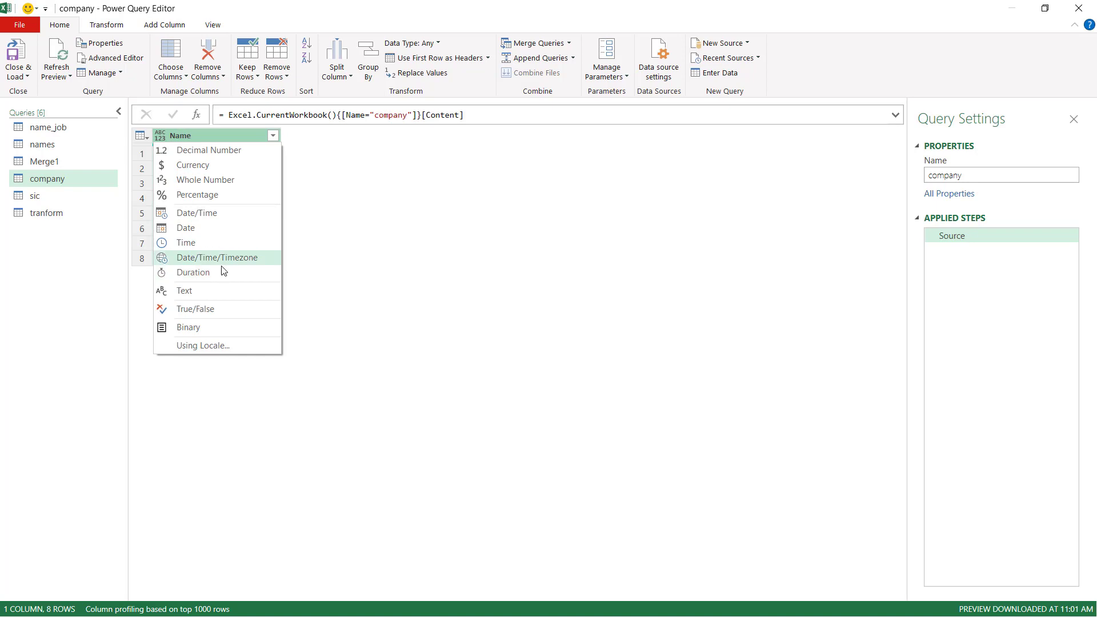
pyautogui.click(225, 291)
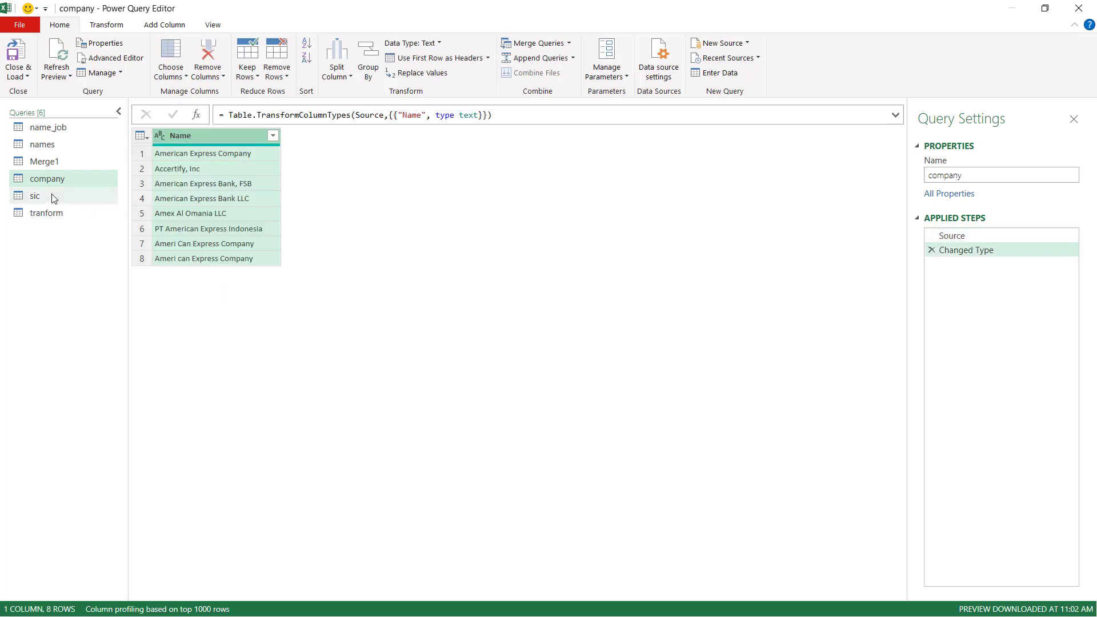
pyautogui.click(86, 196)
pyautogui.click(159, 136)
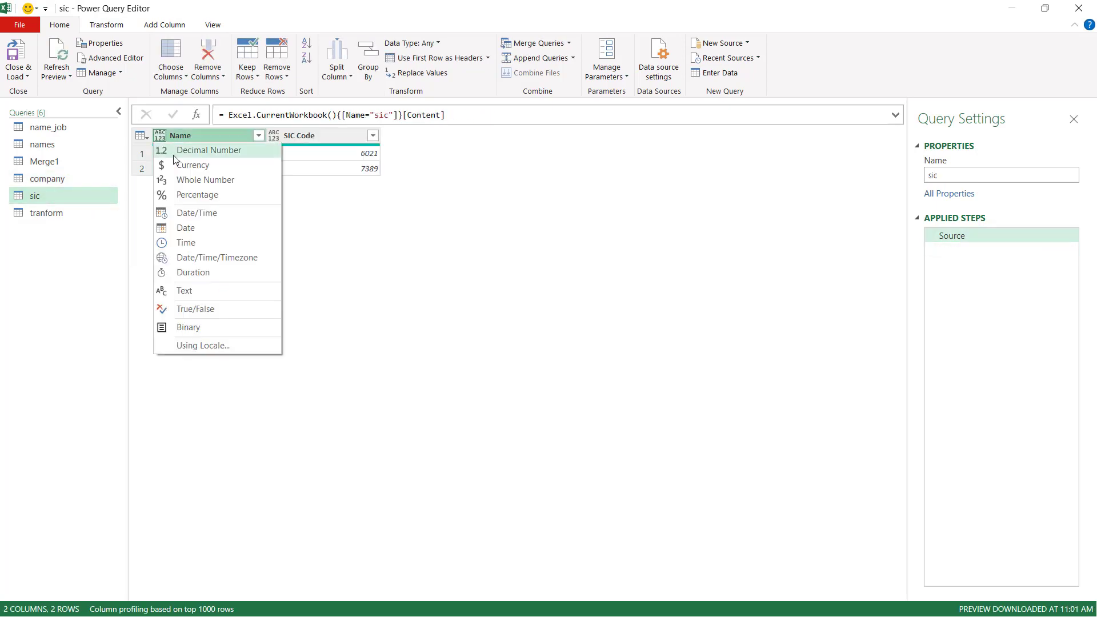
pyautogui.click(219, 287)
# Step: Change the data type of the From column in the tranform query to Text
pyautogui.click(47, 214)
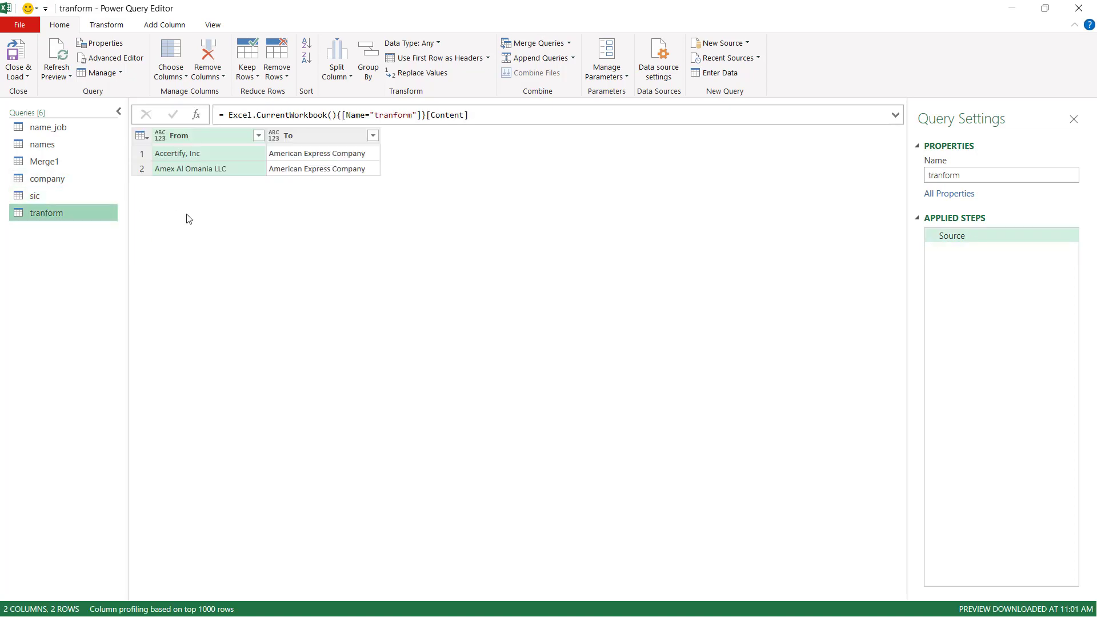
pyautogui.click(159, 138)
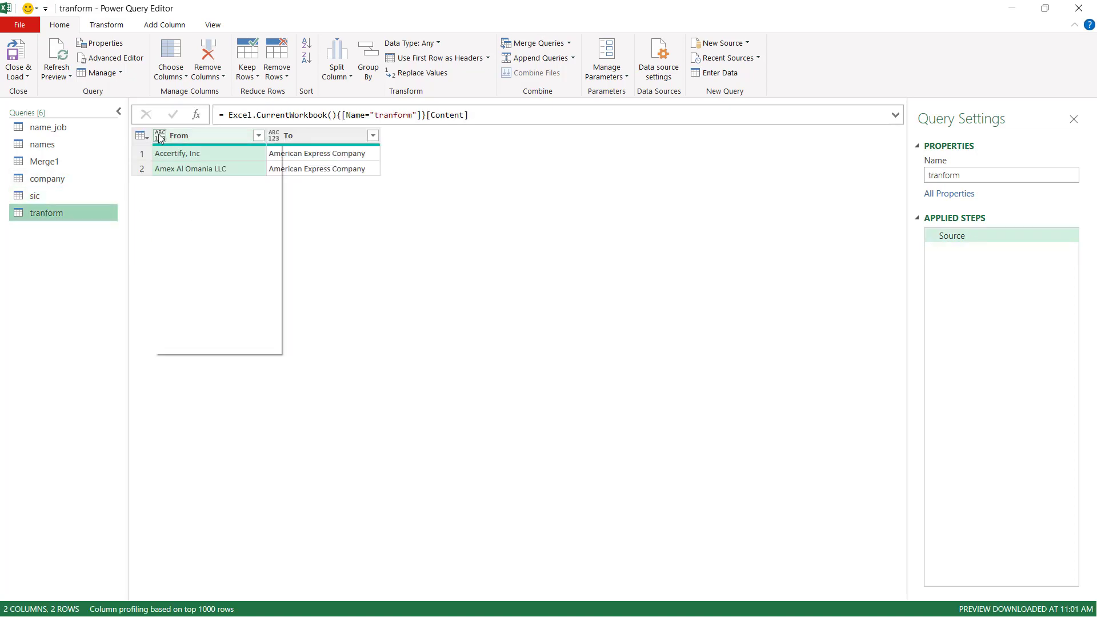
pyautogui.click(206, 292)
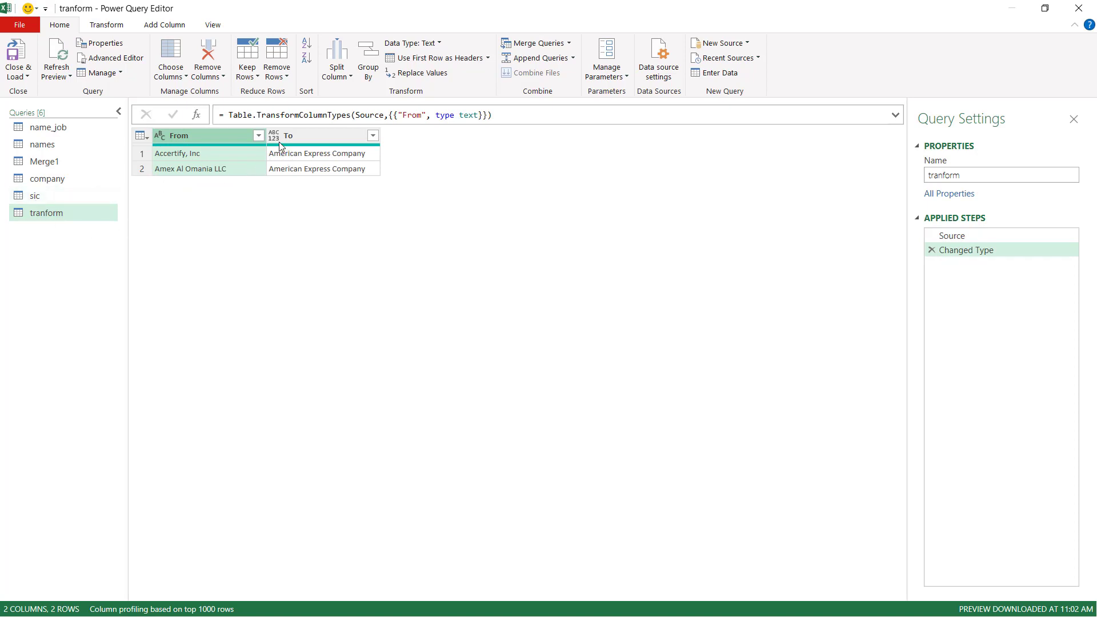
# Step: Set up a merge as a new query that matches company to sic on their Name columns
pyautogui.click(51, 180)
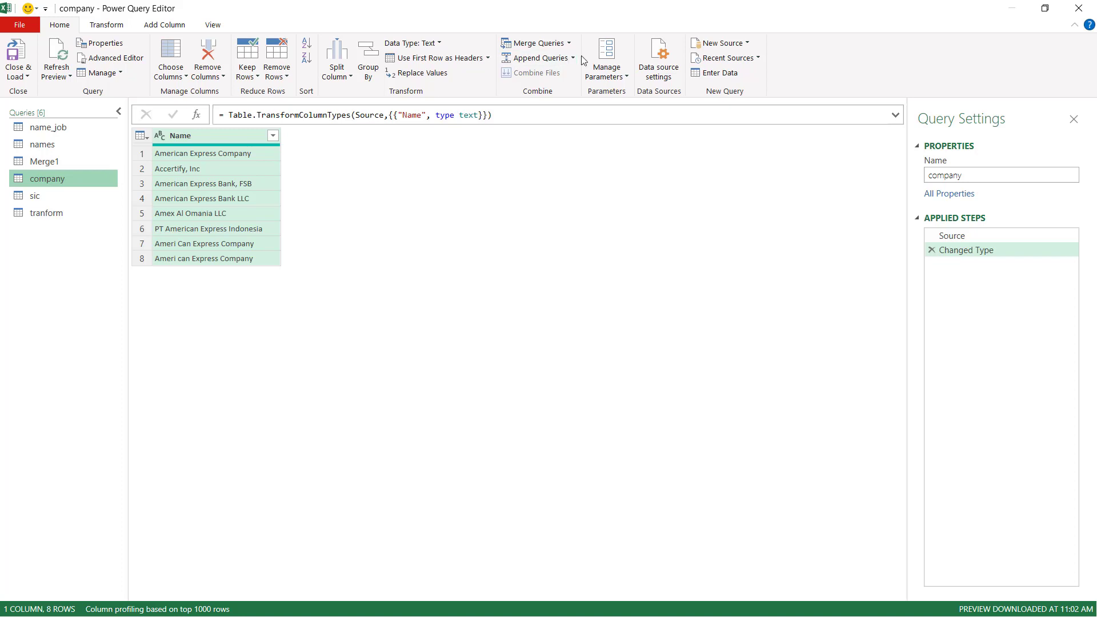
pyautogui.click(568, 43)
pyautogui.click(573, 75)
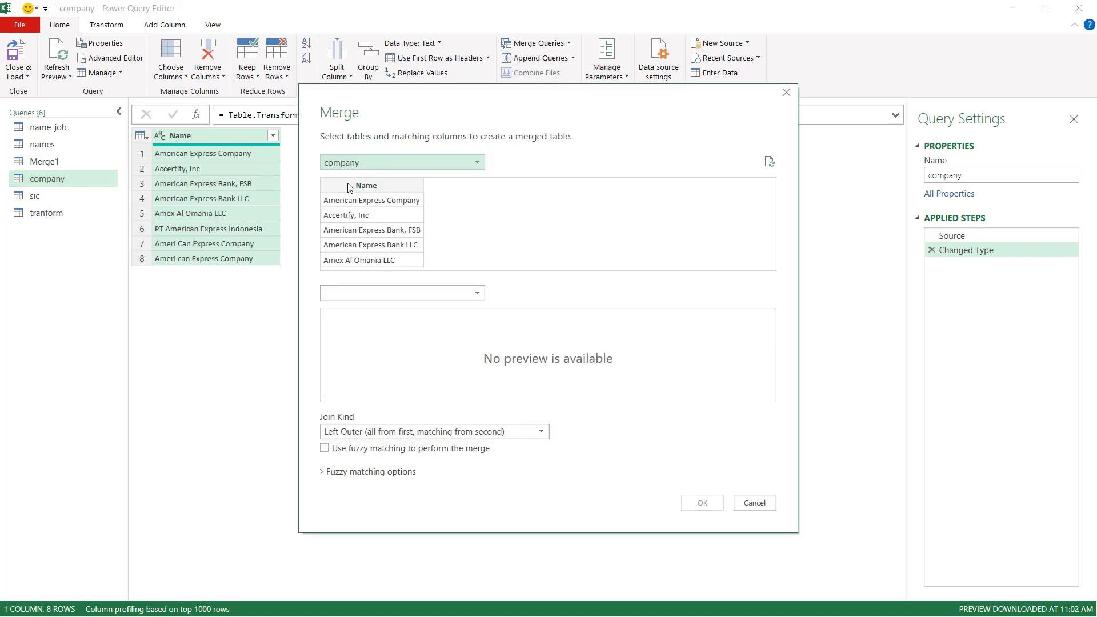
pyautogui.click(350, 188)
pyautogui.click(362, 292)
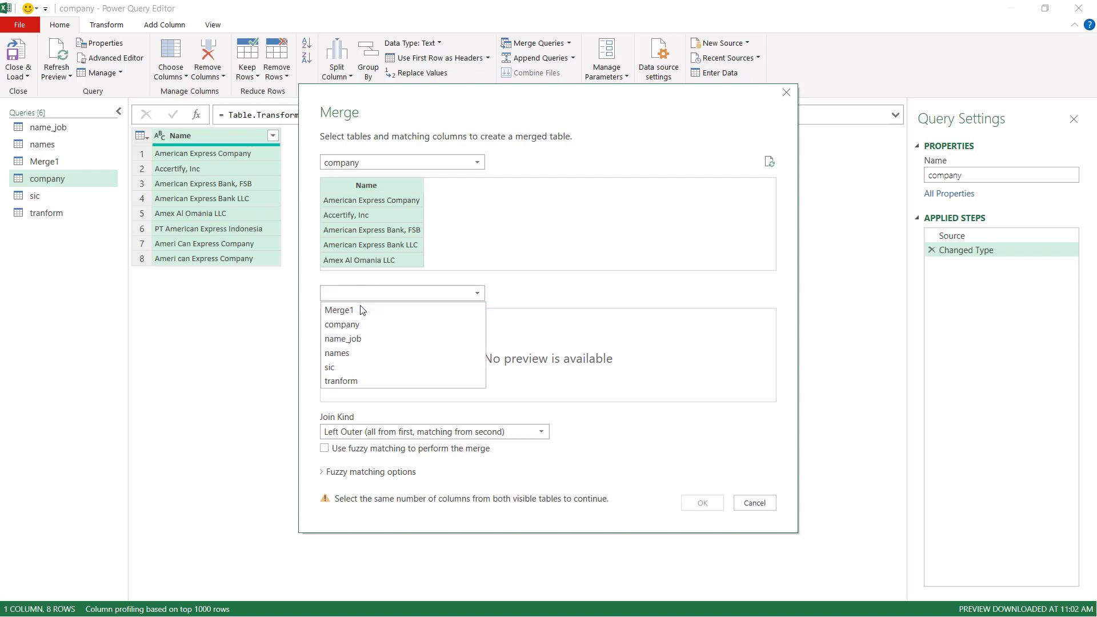
pyautogui.click(361, 368)
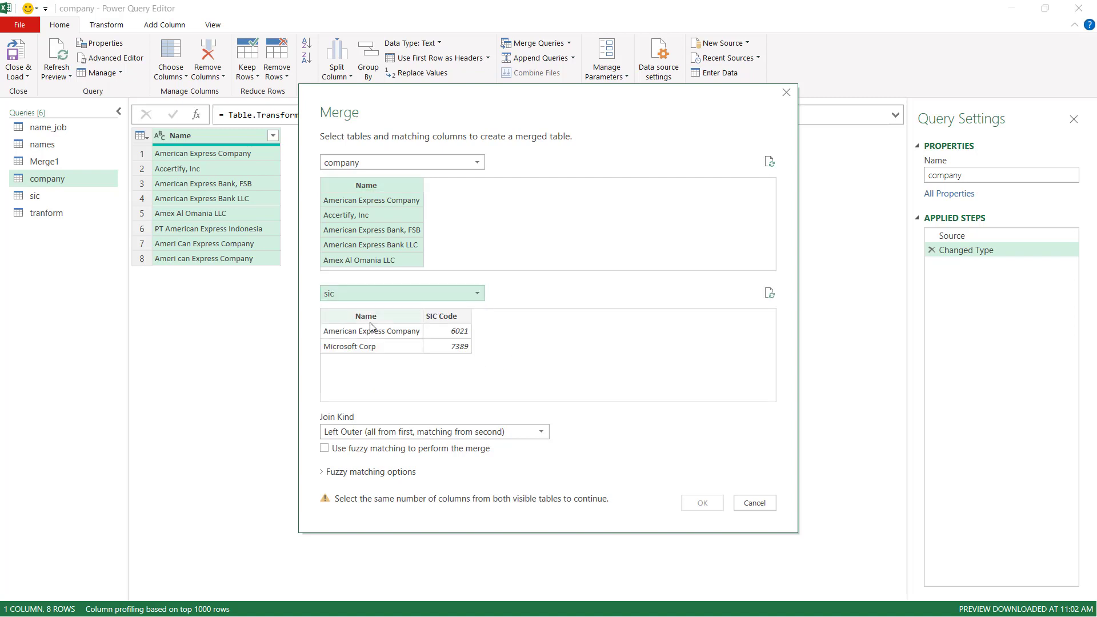
pyautogui.click(370, 321)
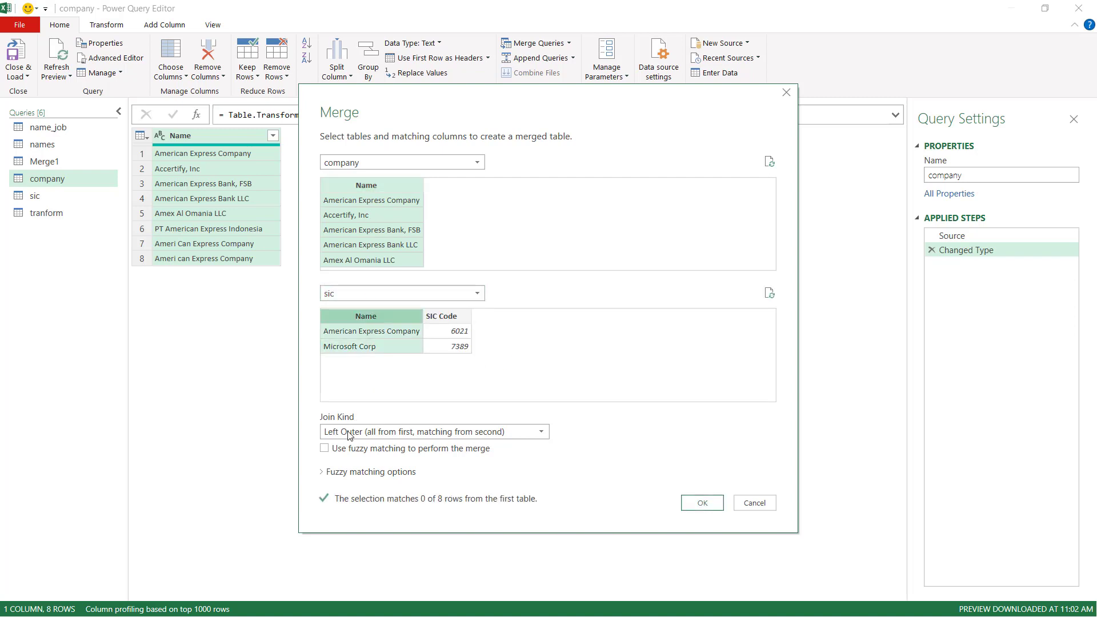
# Step: Create the merge with fuzzy matching and expand sic into Name and SIC Code, keeping the original column name as prefix
pyautogui.click(324, 449)
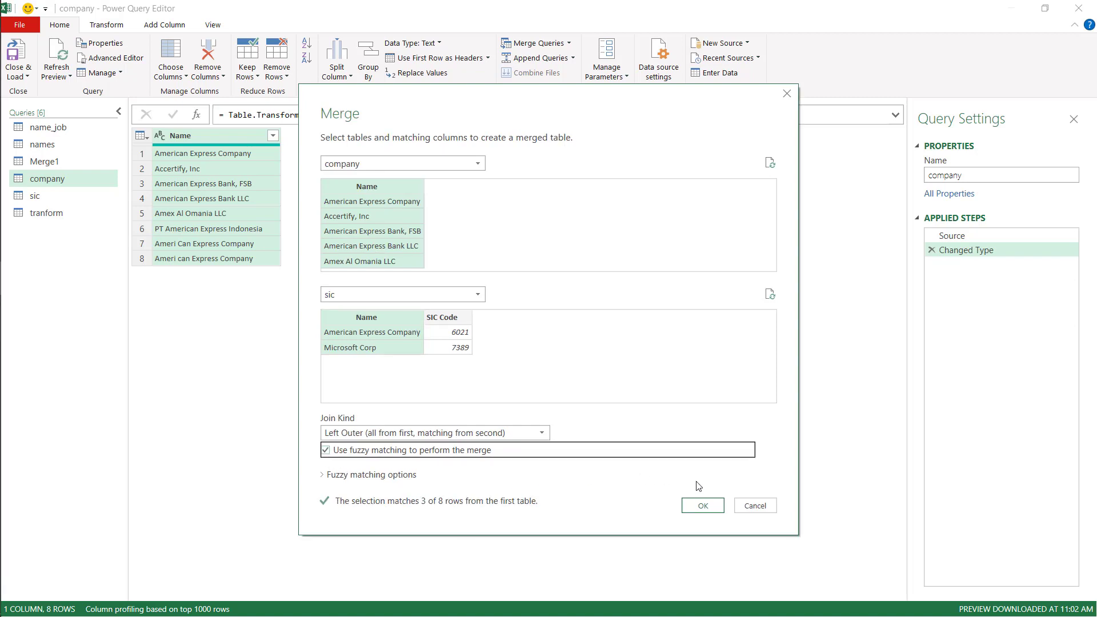
pyautogui.click(702, 505)
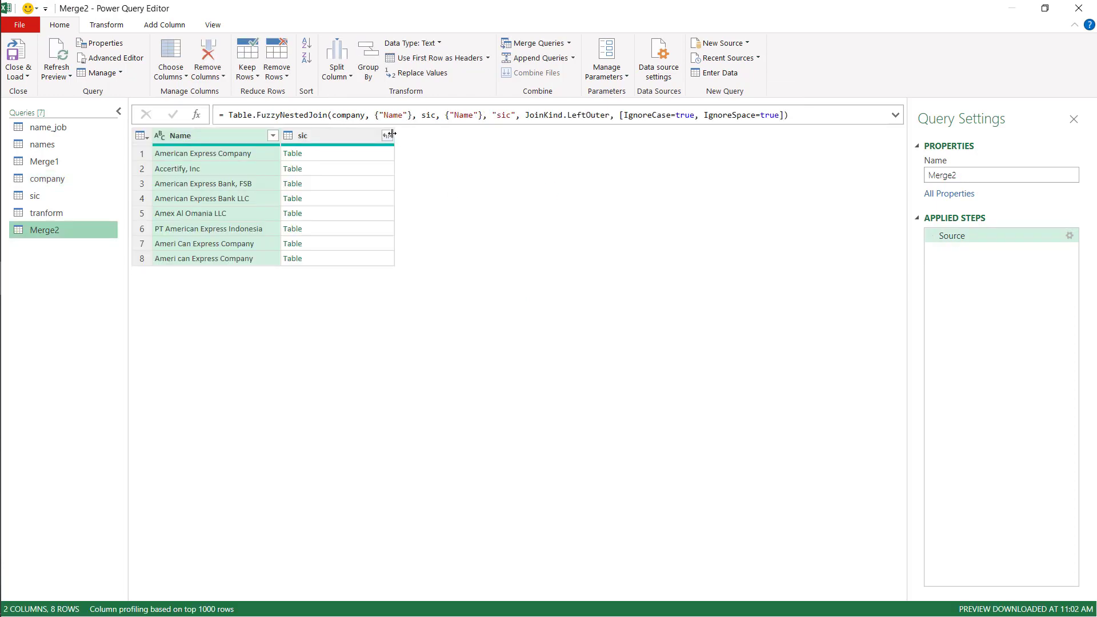
pyautogui.click(387, 136)
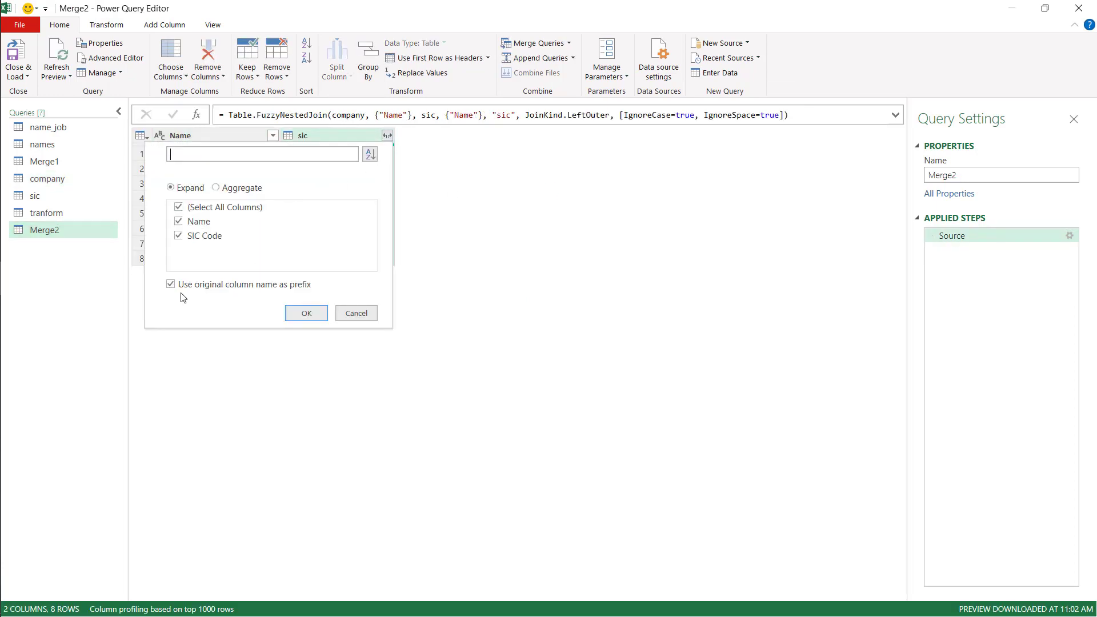
pyautogui.click(318, 315)
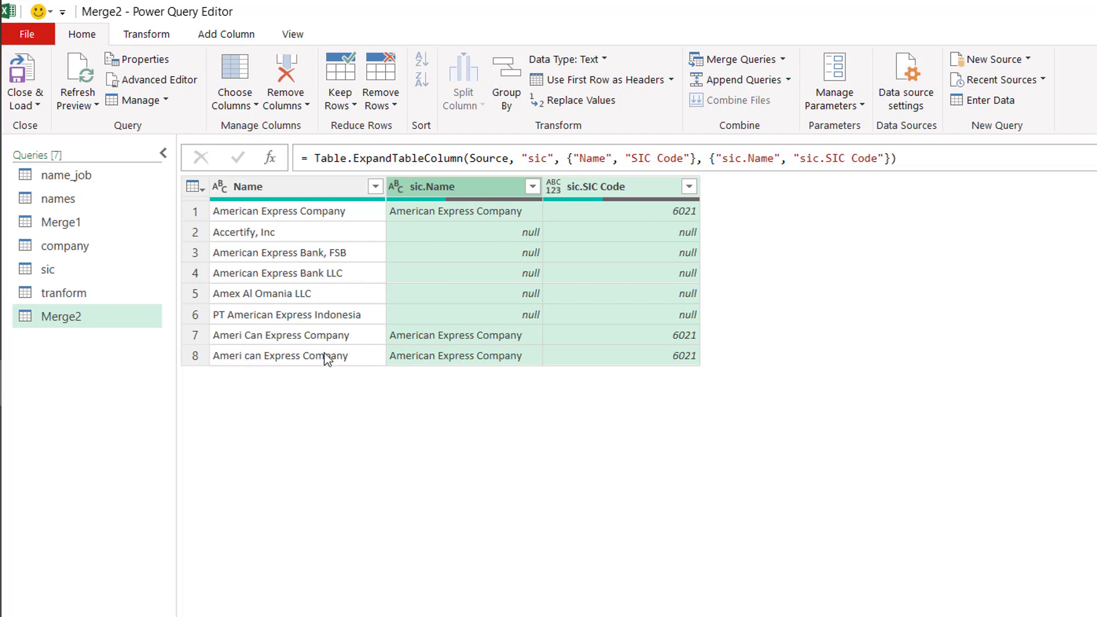
# Step: Turn off matching by combining text parts in Merge2's Source step and review the Expanded sic result
pyautogui.click(1093, 260)
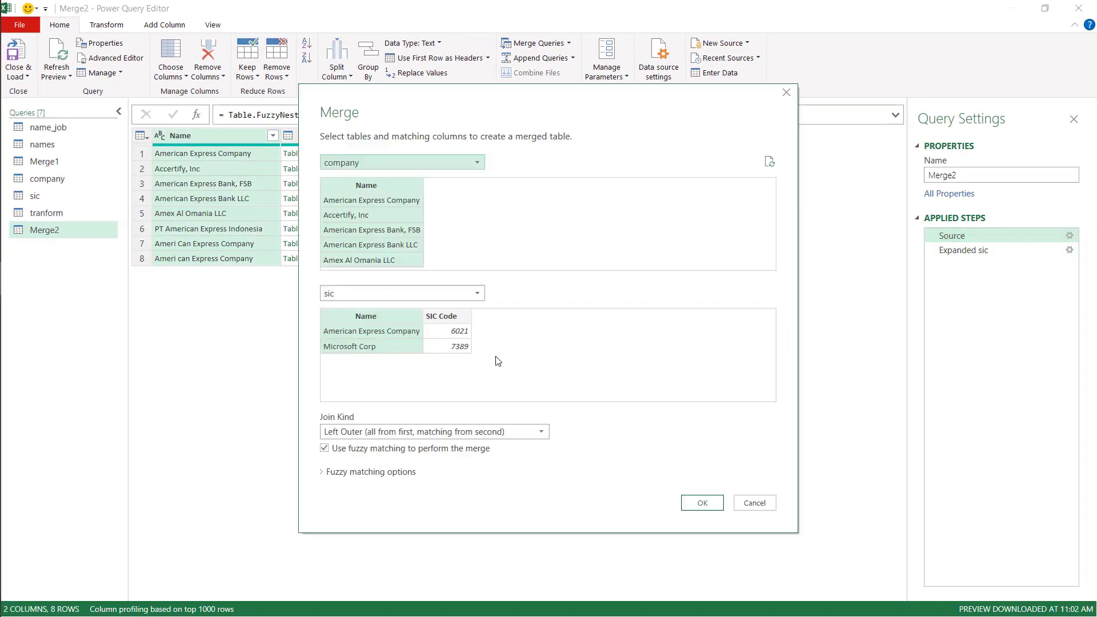
pyautogui.click(323, 474)
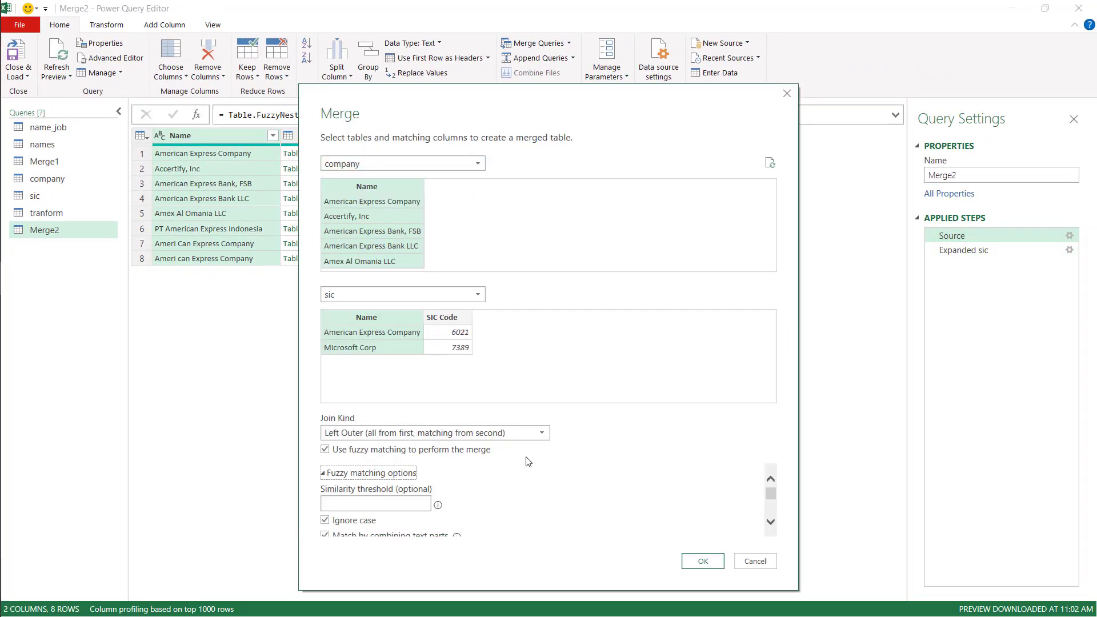
pyautogui.click(770, 521)
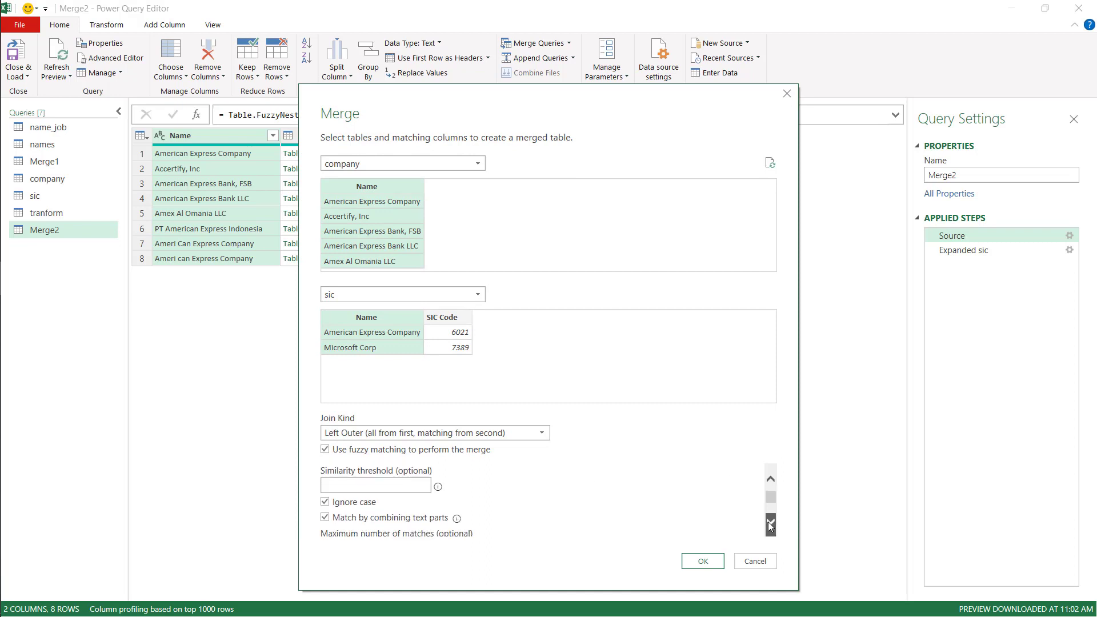
pyautogui.moveTo(457, 510)
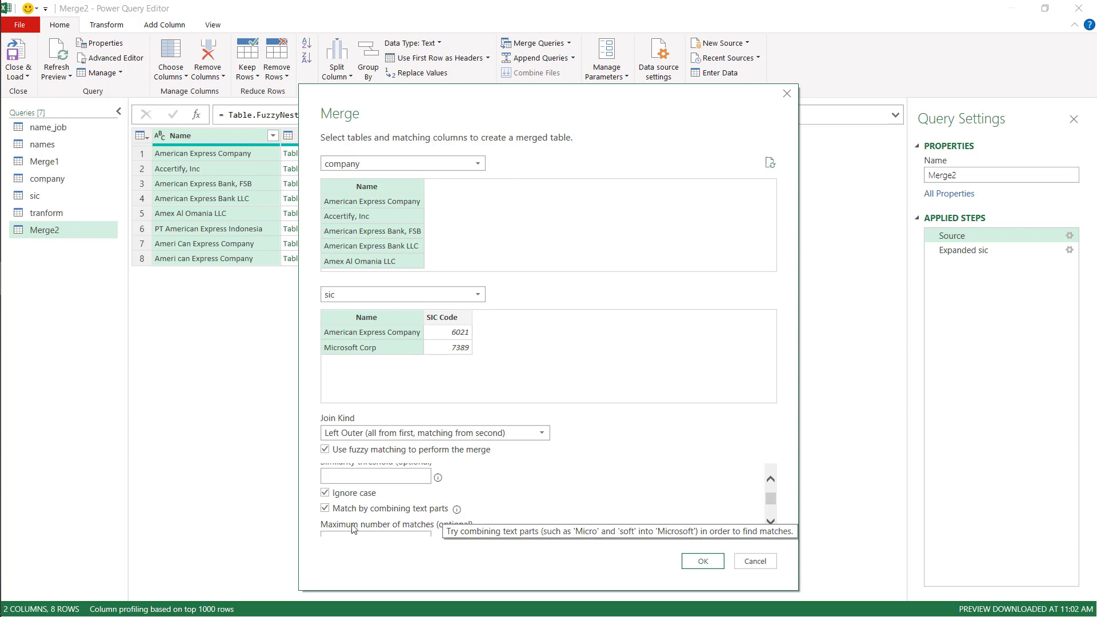
pyautogui.click(325, 508)
pyautogui.click(700, 561)
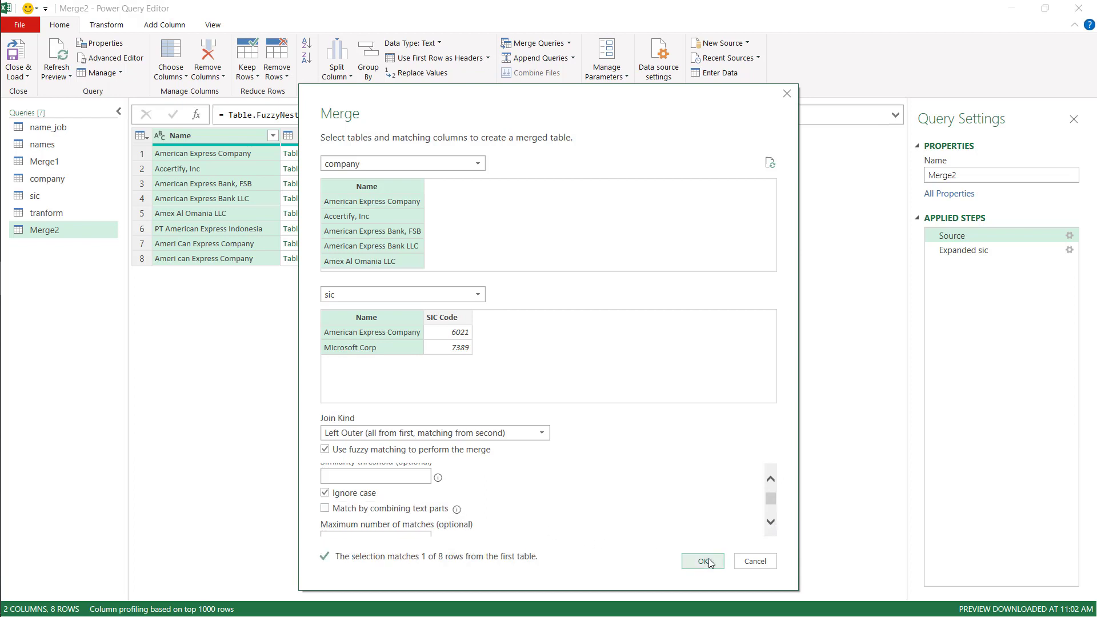
pyautogui.click(965, 250)
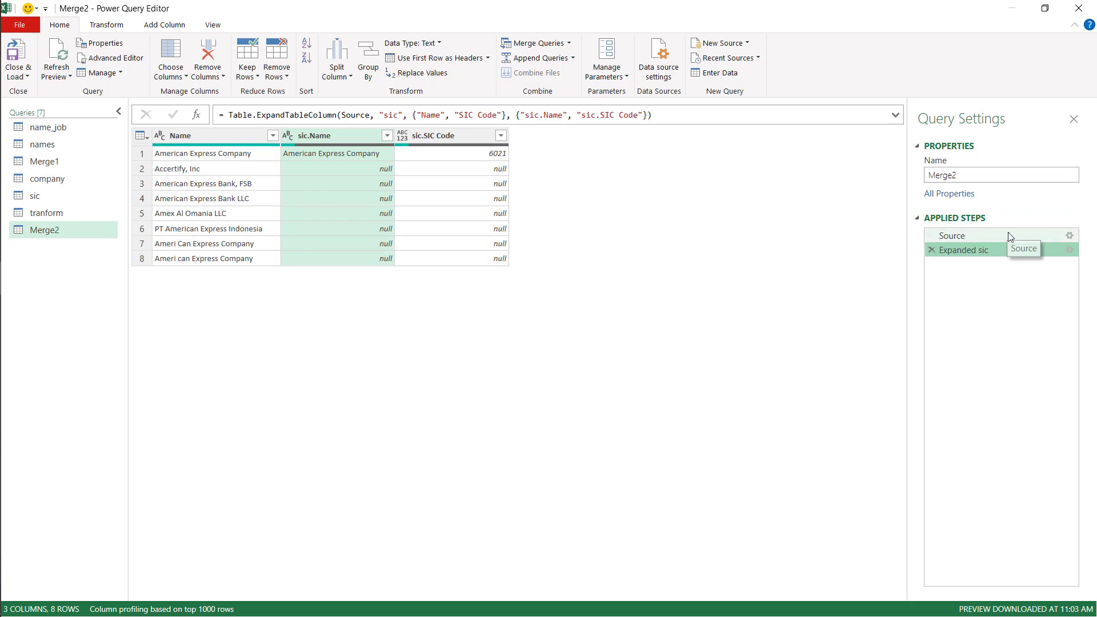
# Step: Reopen the Source step's merge settings and turn matching by combining text parts back on
pyautogui.click(1075, 235)
pyautogui.click(1071, 237)
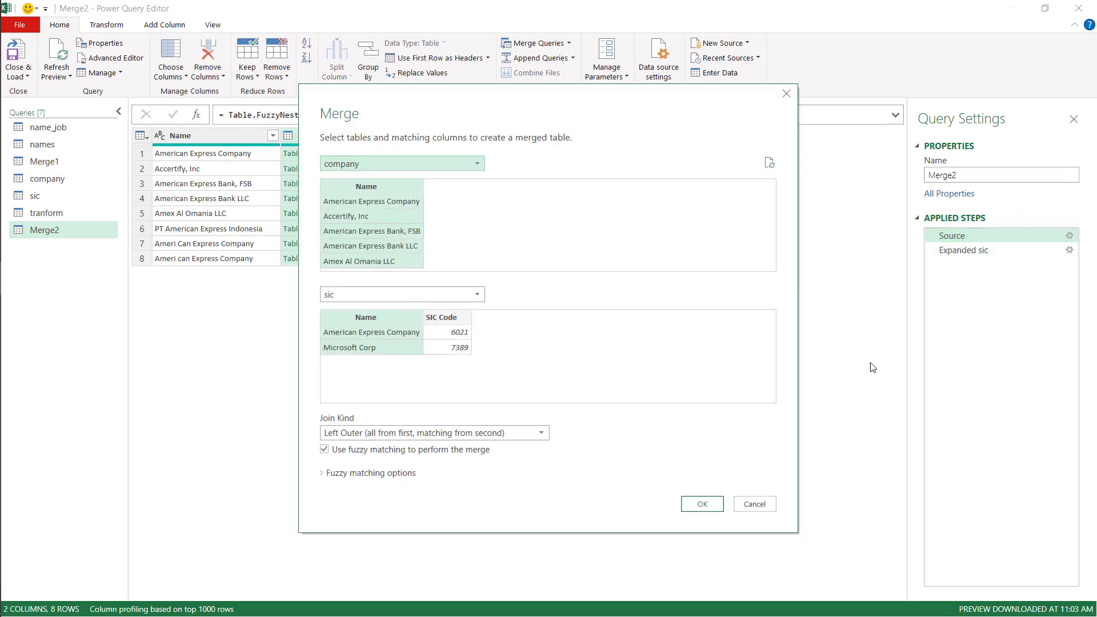
pyautogui.click(325, 476)
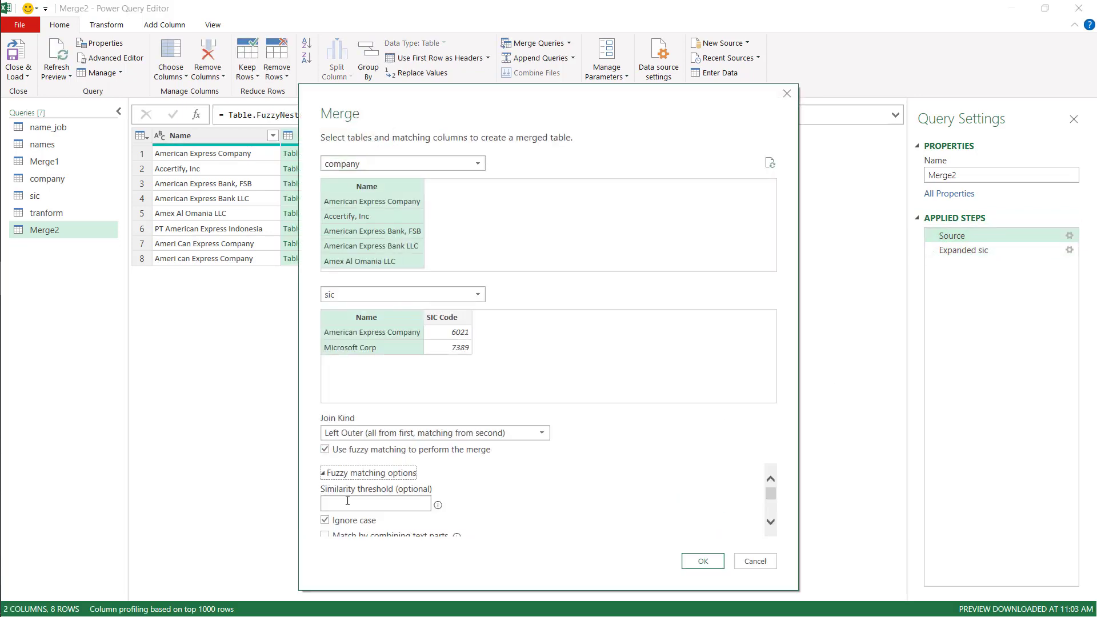
pyautogui.scroll(-3, 326, 497)
pyautogui.click(325, 503)
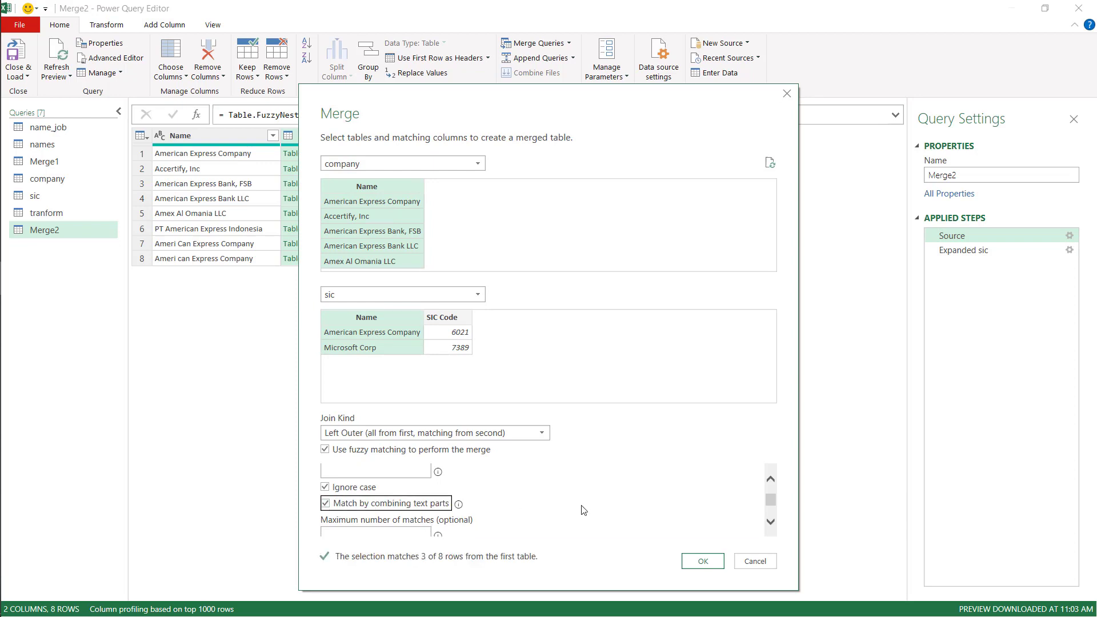
pyautogui.scroll(2, 583, 510)
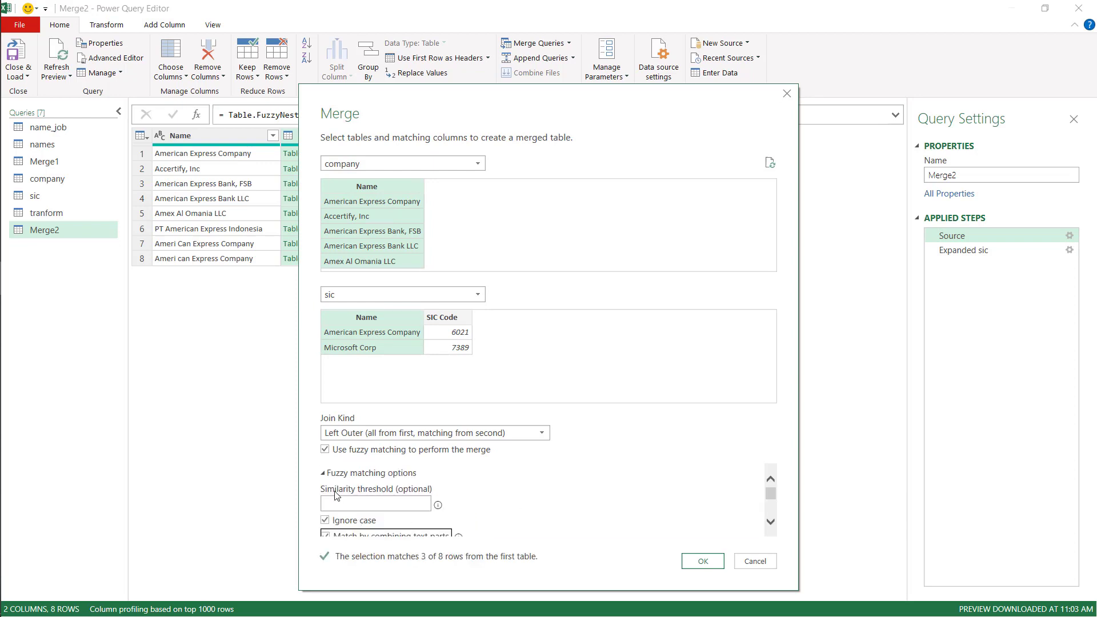
# Step: Set the merge's similarity threshold to .5, apply it, and review the Expanded sic result
pyautogui.click(392, 505)
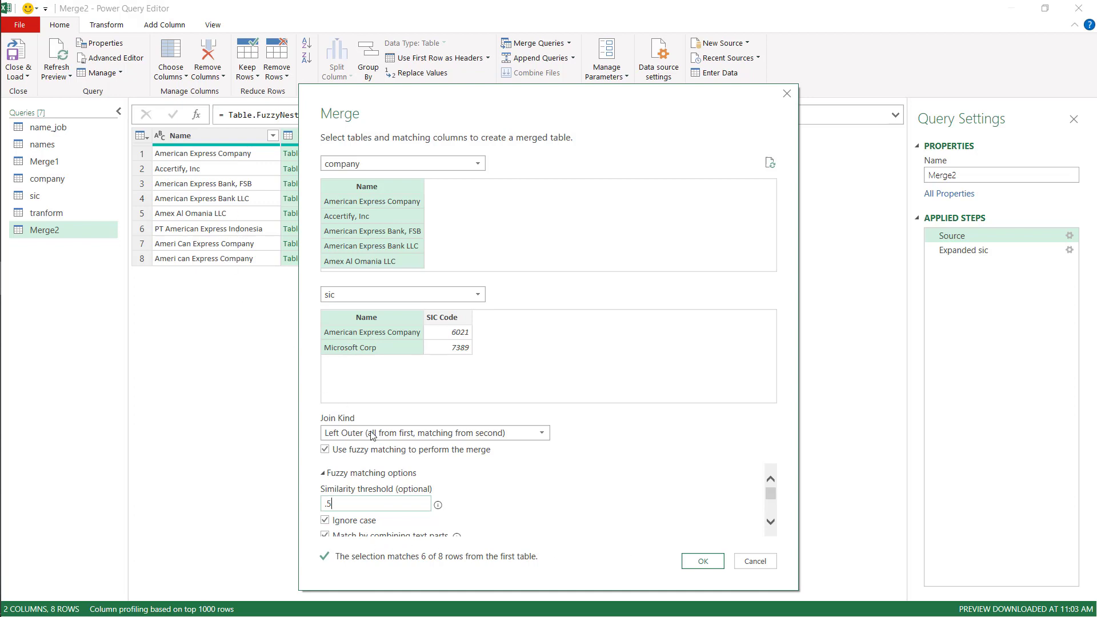
pyautogui.click(701, 561)
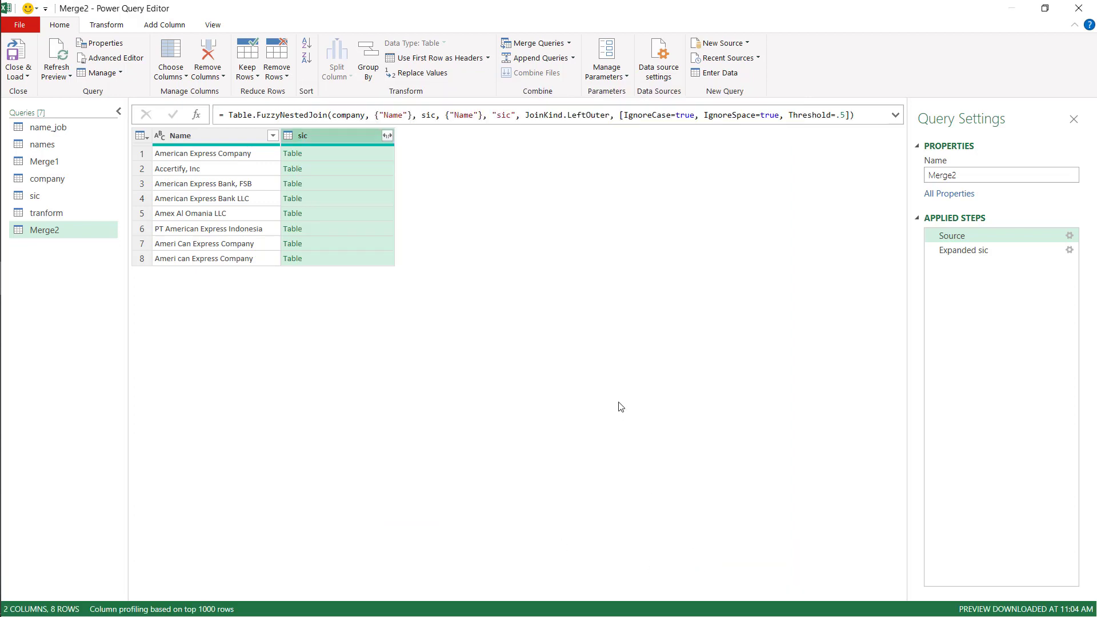
pyautogui.click(996, 251)
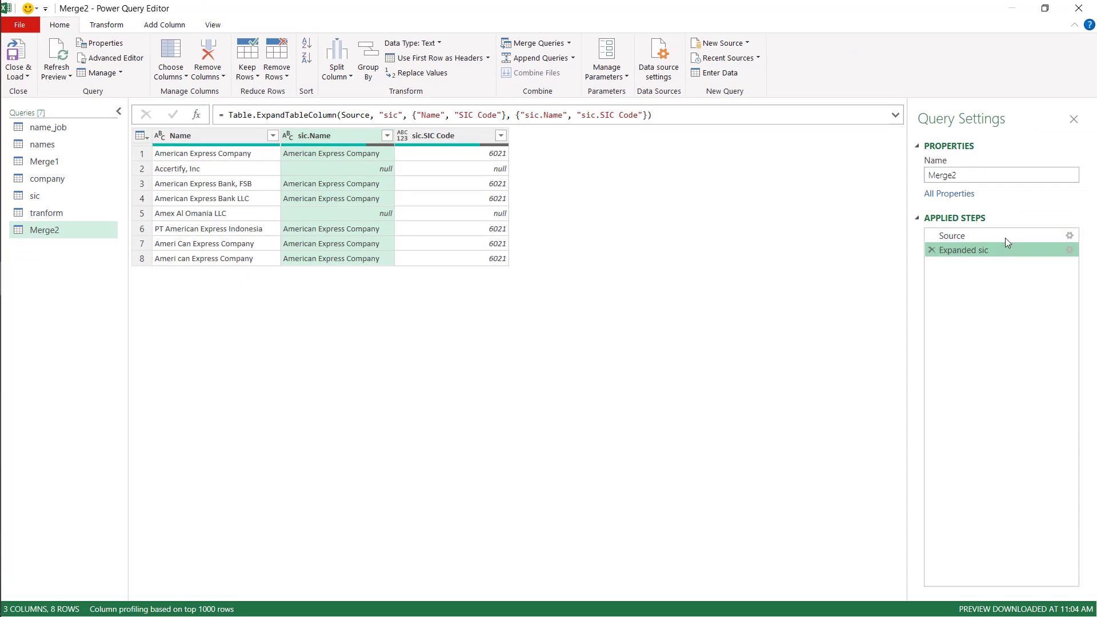
# Step: Re-enter the similarity threshold as 0.5 in Merge2's Source merge settings and review the Expanded sic step
pyautogui.click(1005, 238)
pyautogui.click(1068, 236)
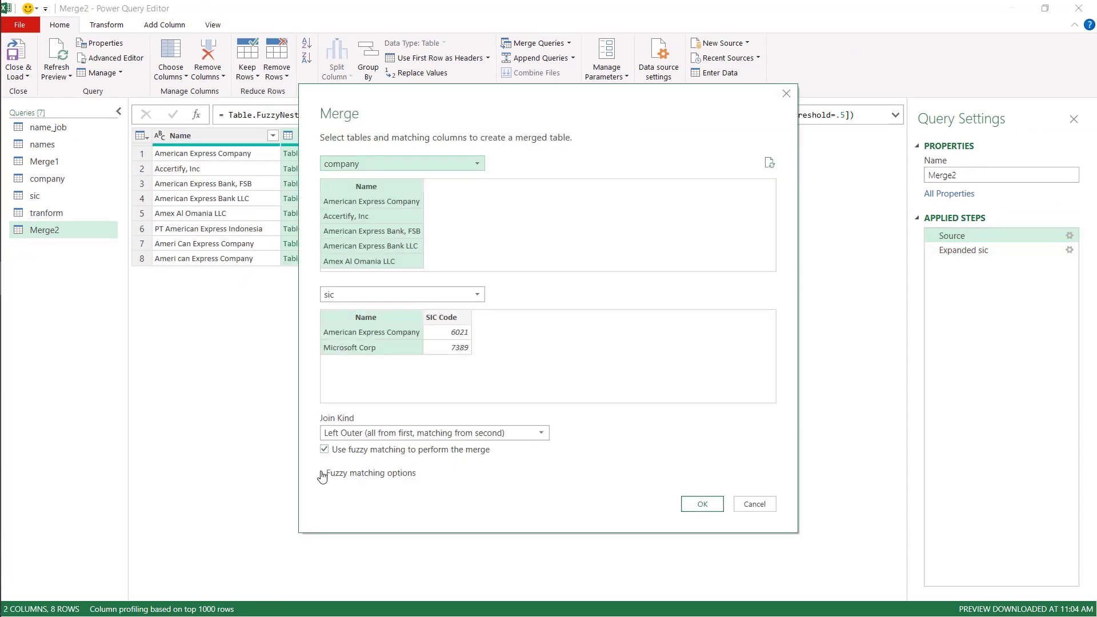
pyautogui.click(318, 474)
pyautogui.click(380, 502)
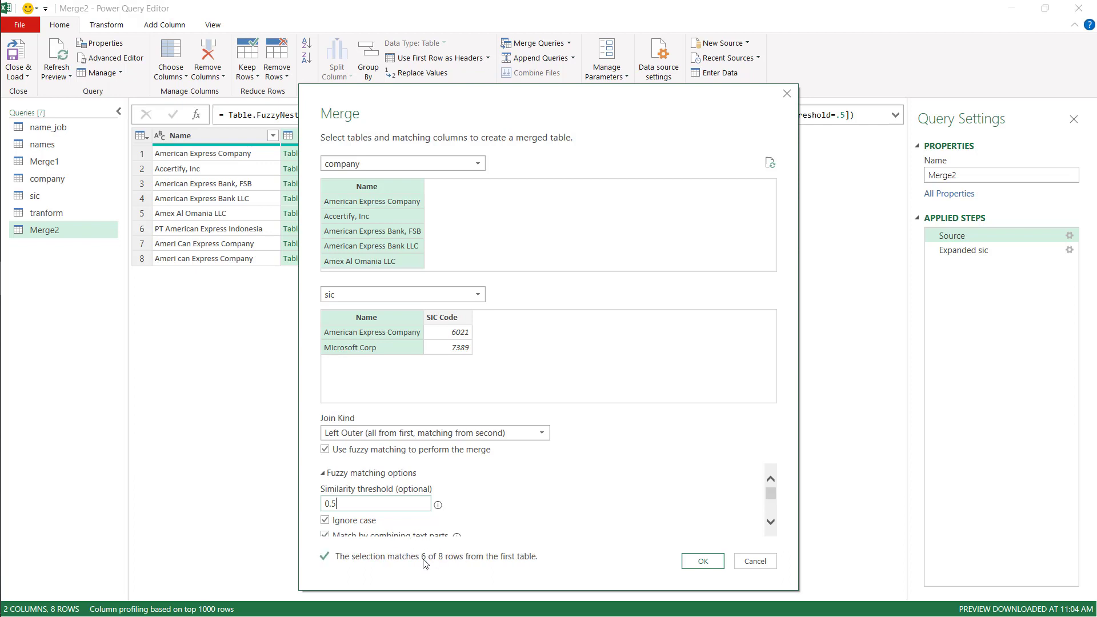
pyautogui.click(702, 561)
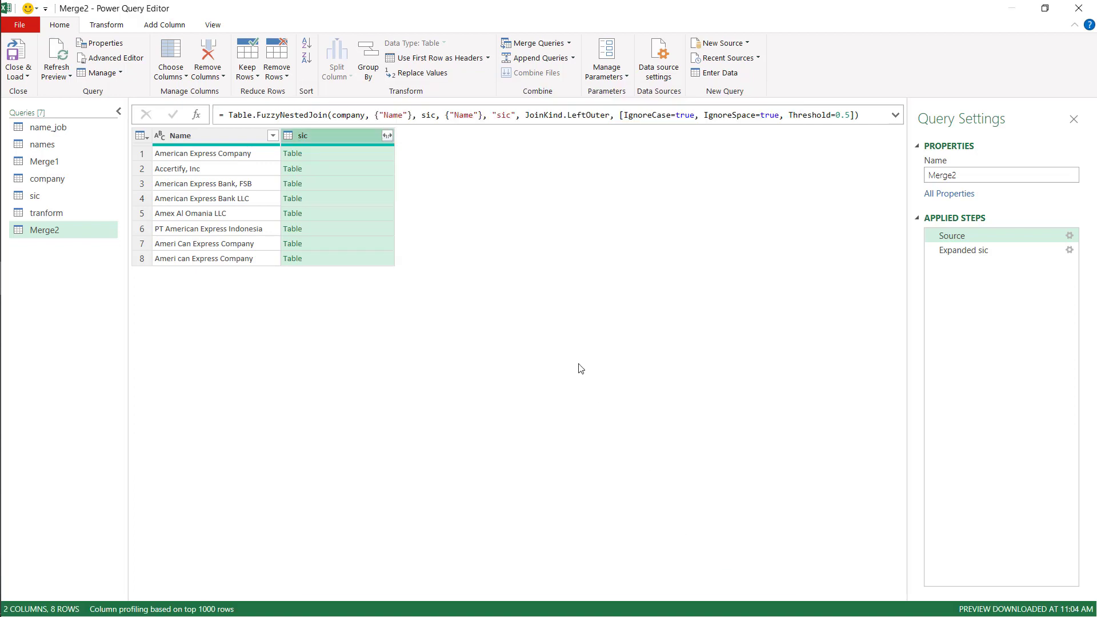
pyautogui.click(994, 249)
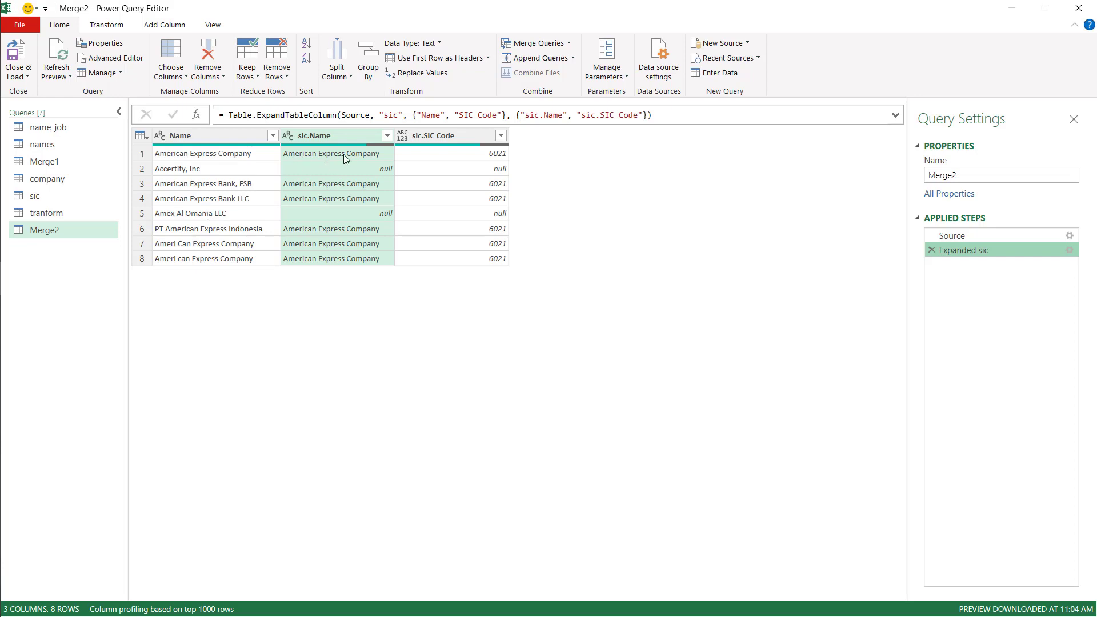
# Step: Choose tranform as the transformation table in the Source step's fuzzy matching options and apply the merge
pyautogui.click(1013, 236)
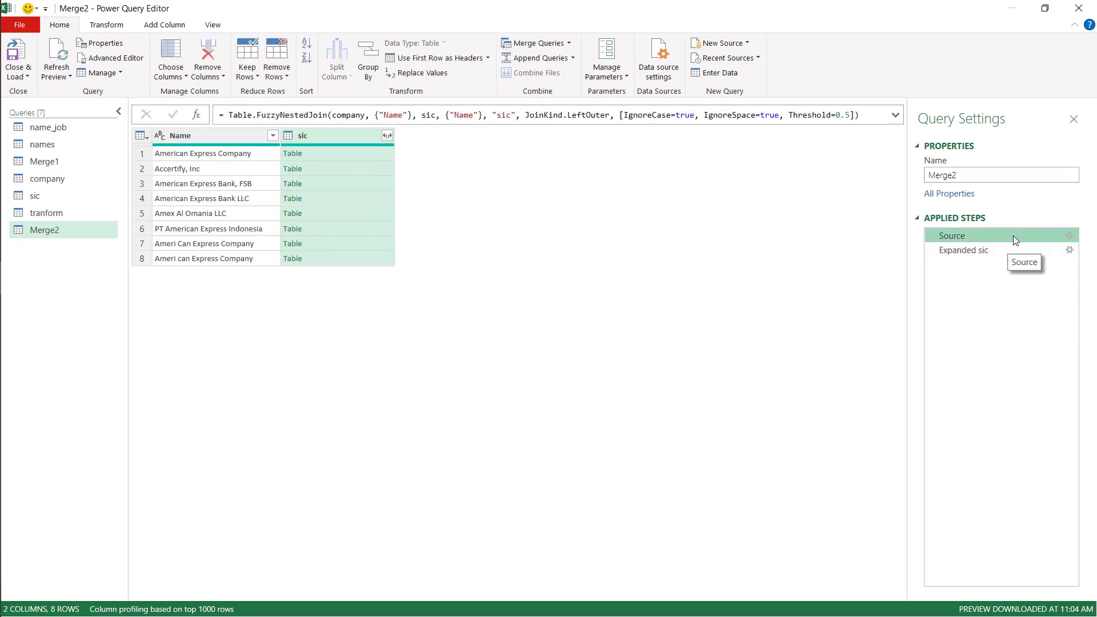
pyautogui.click(1068, 236)
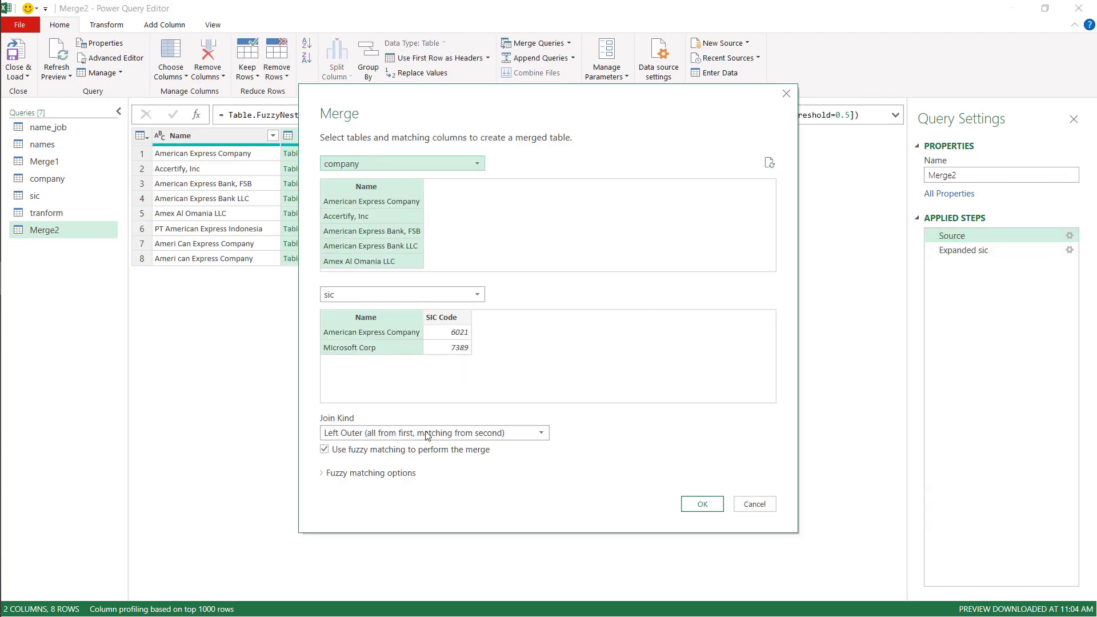
pyautogui.click(321, 476)
pyautogui.scroll(-3, 563, 465)
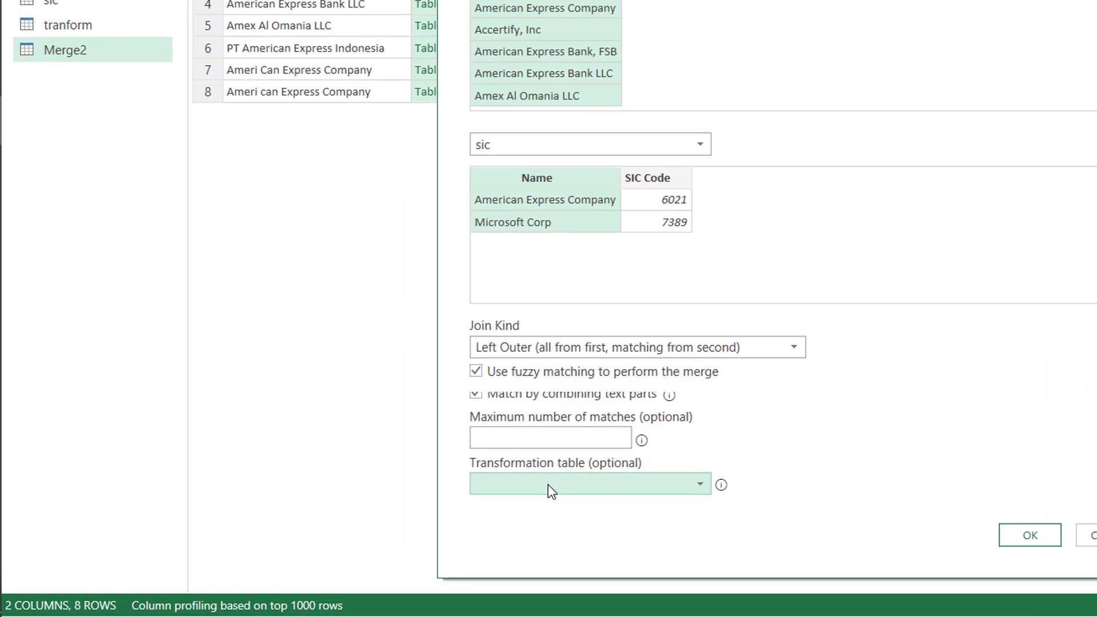
pyautogui.click(707, 485)
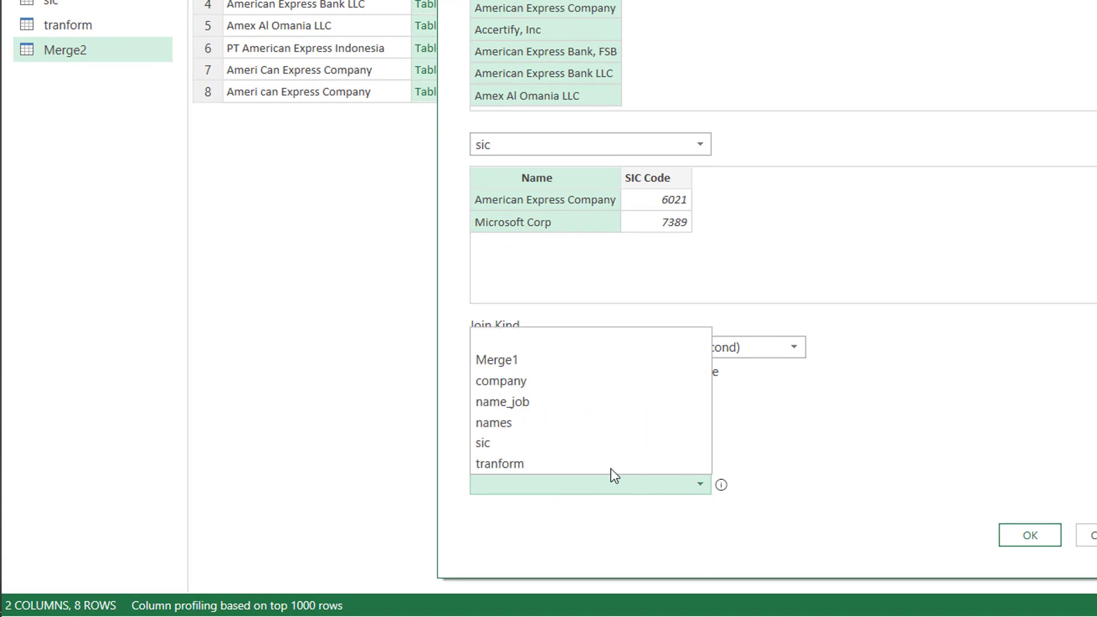
pyautogui.click(567, 466)
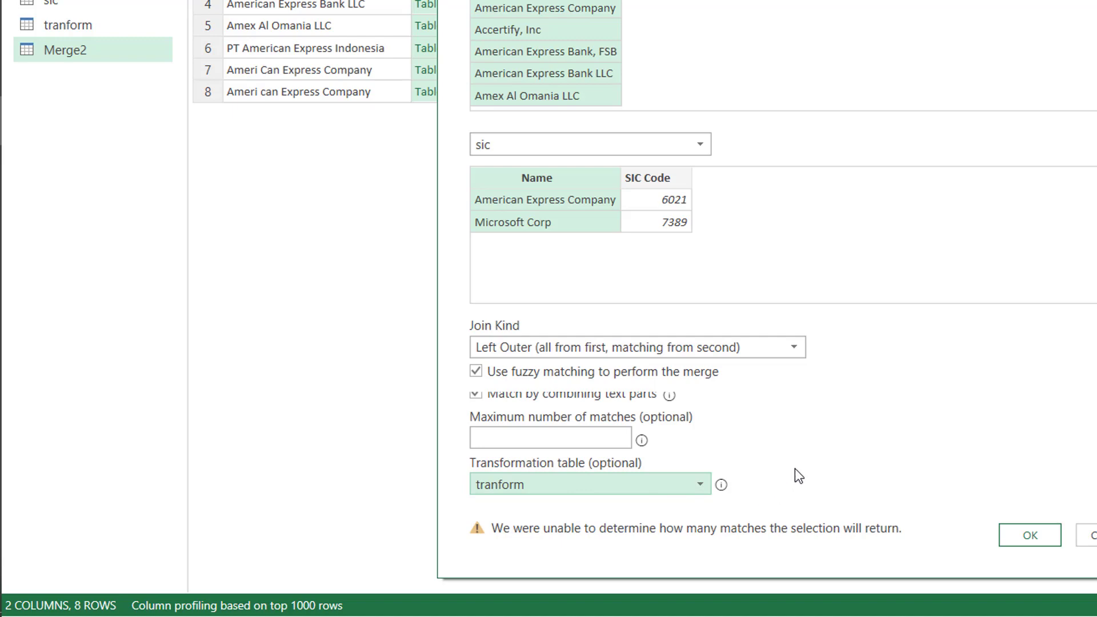
pyautogui.click(1039, 539)
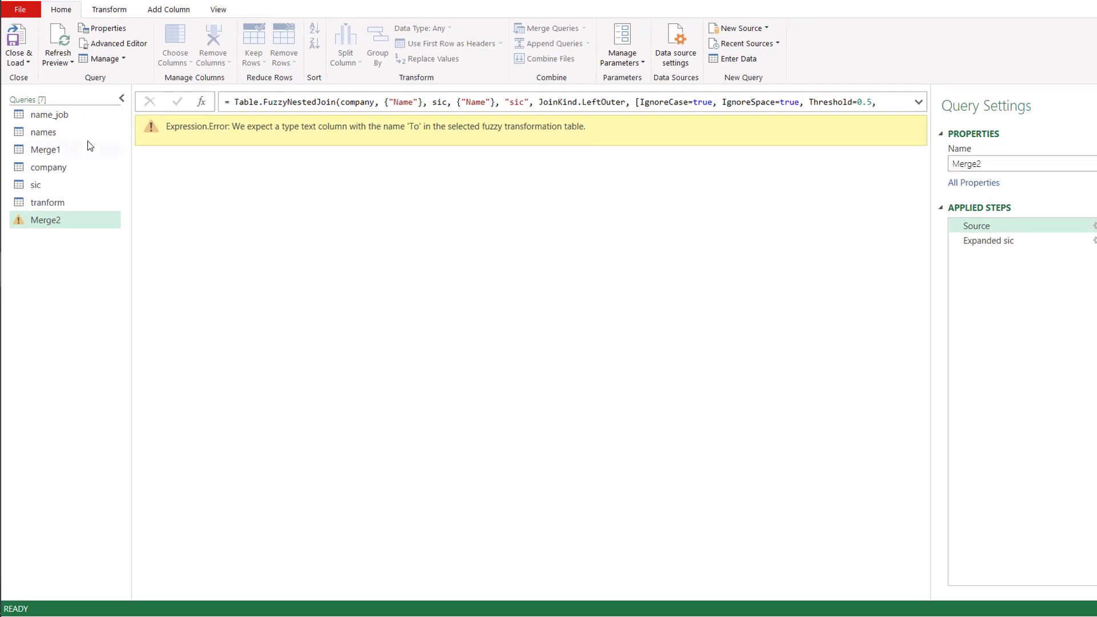
# Step: Change the To column of the tranform query to the Text data type and review the Merge2 result
pyautogui.click(72, 66)
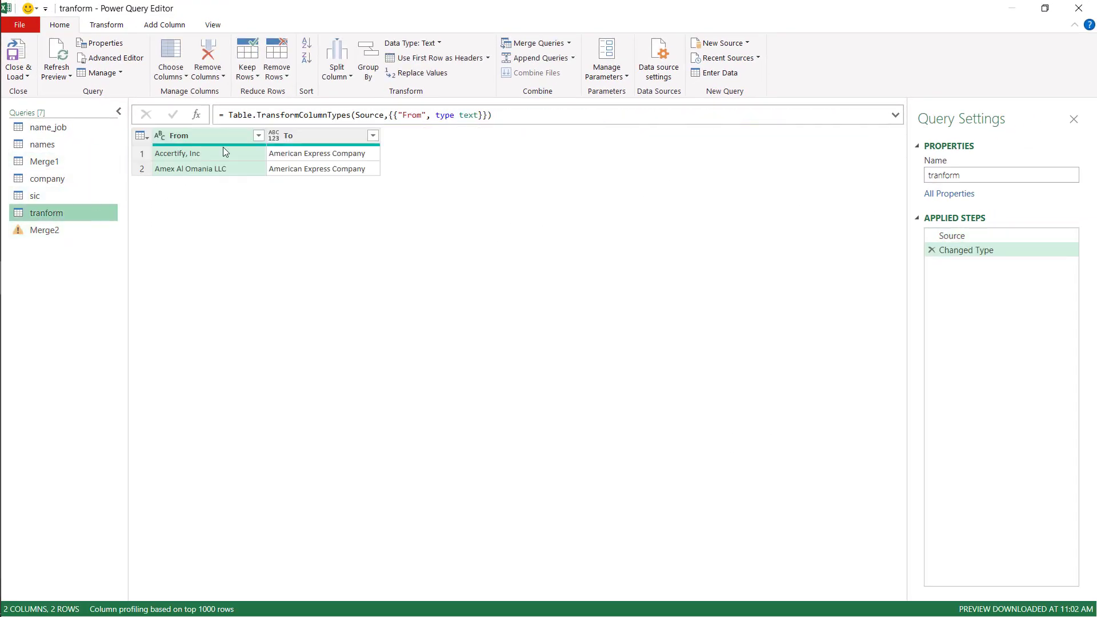
pyautogui.click(273, 135)
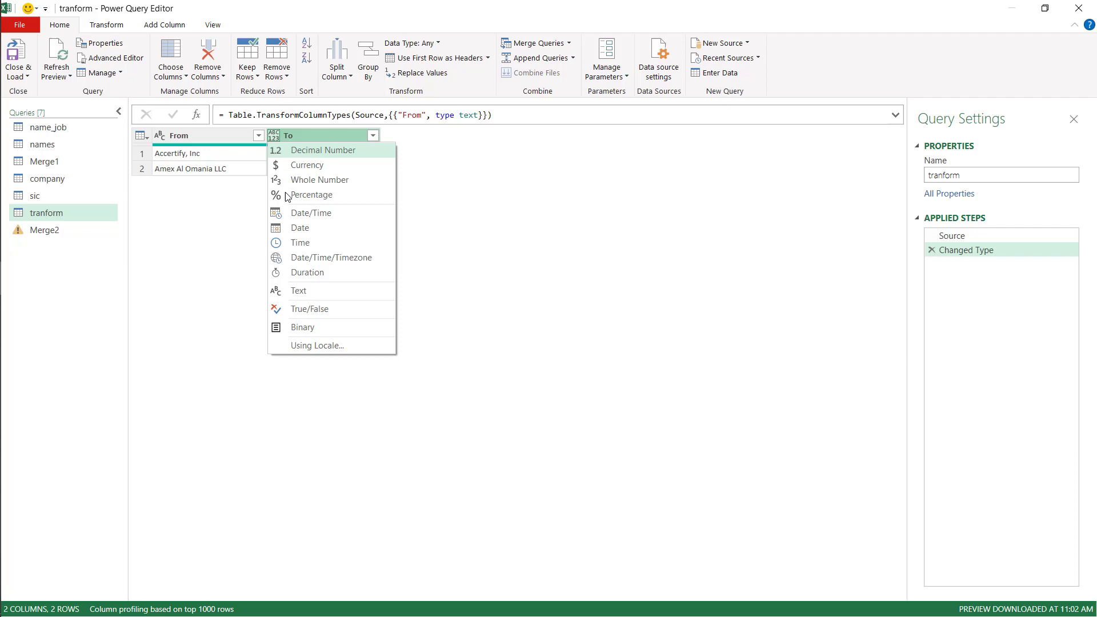
pyautogui.click(316, 291)
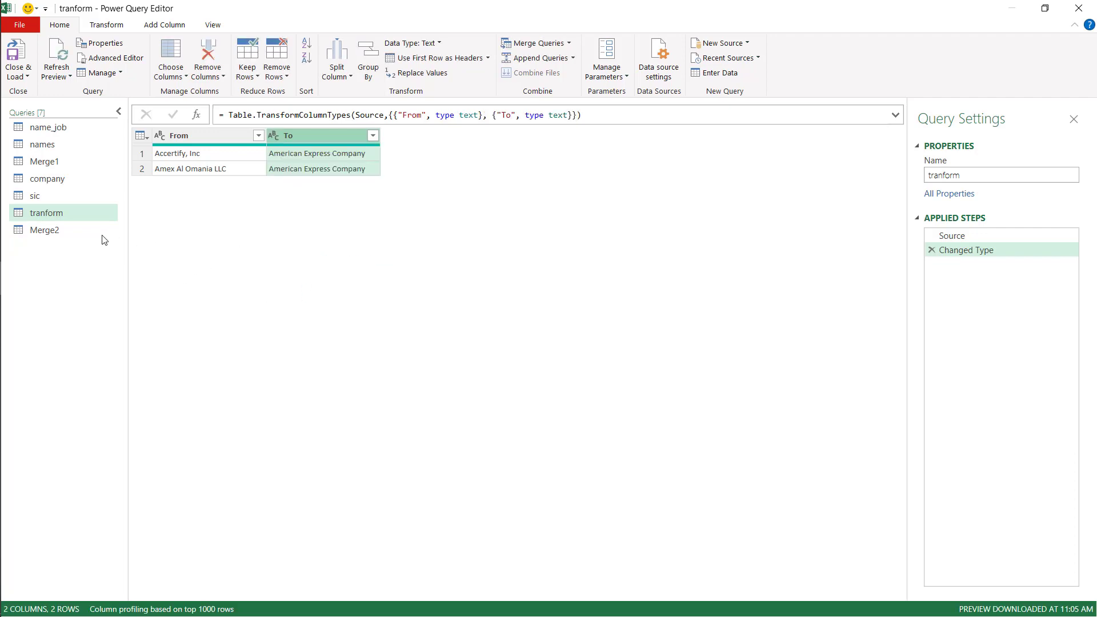
pyautogui.click(77, 232)
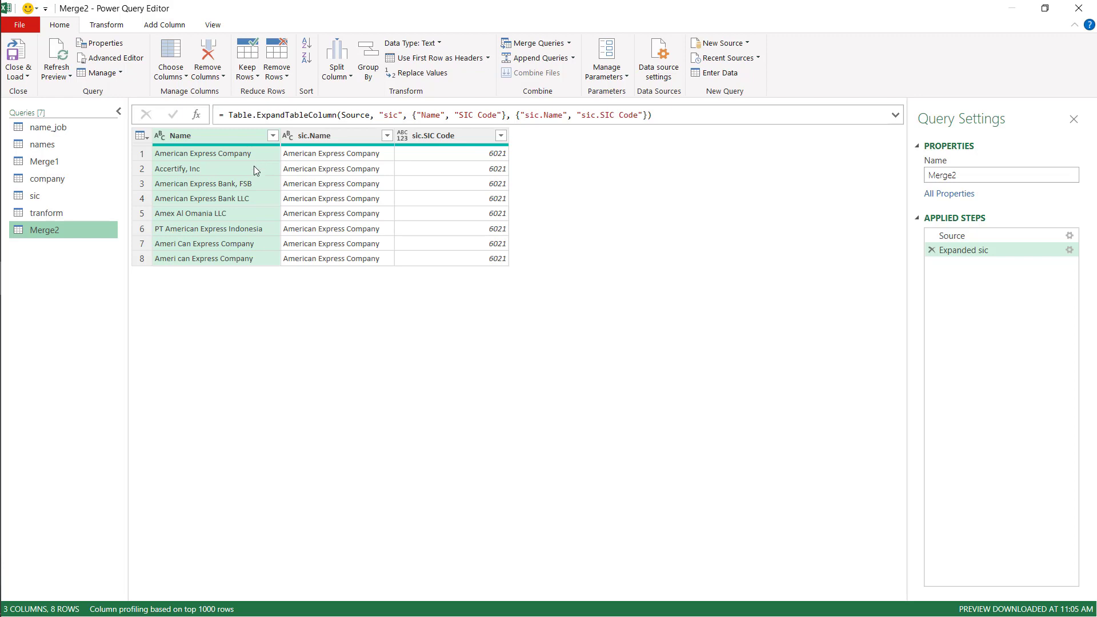
# Step: Reopen Merge2's Source merge settings, read the transformation table hint, and clear the selected transformation table
pyautogui.click(959, 236)
pyautogui.click(1069, 235)
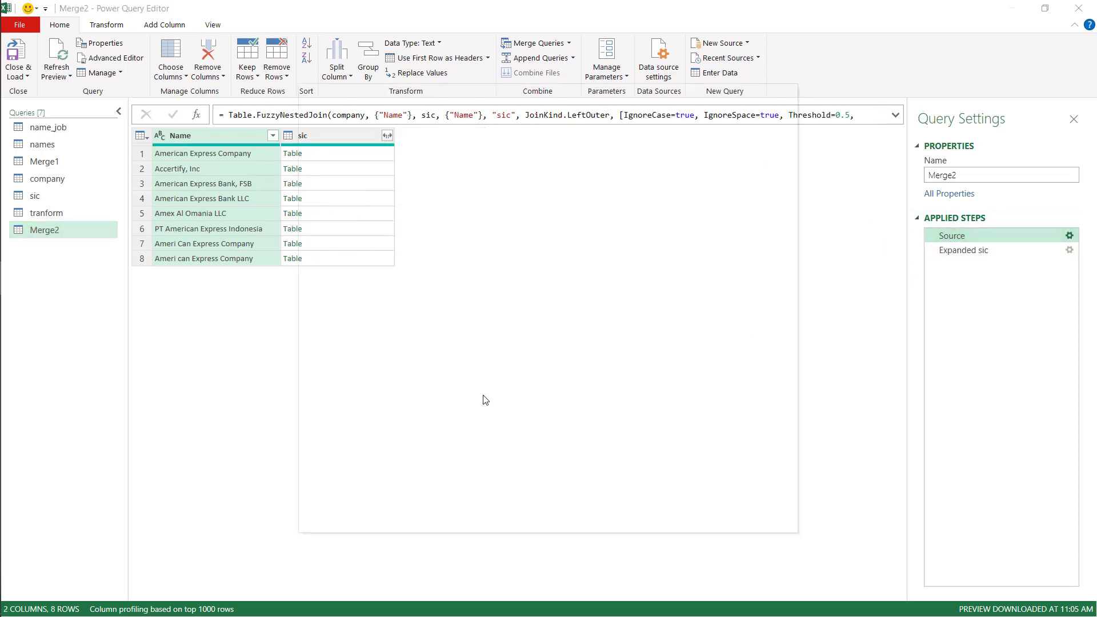
pyautogui.click(345, 476)
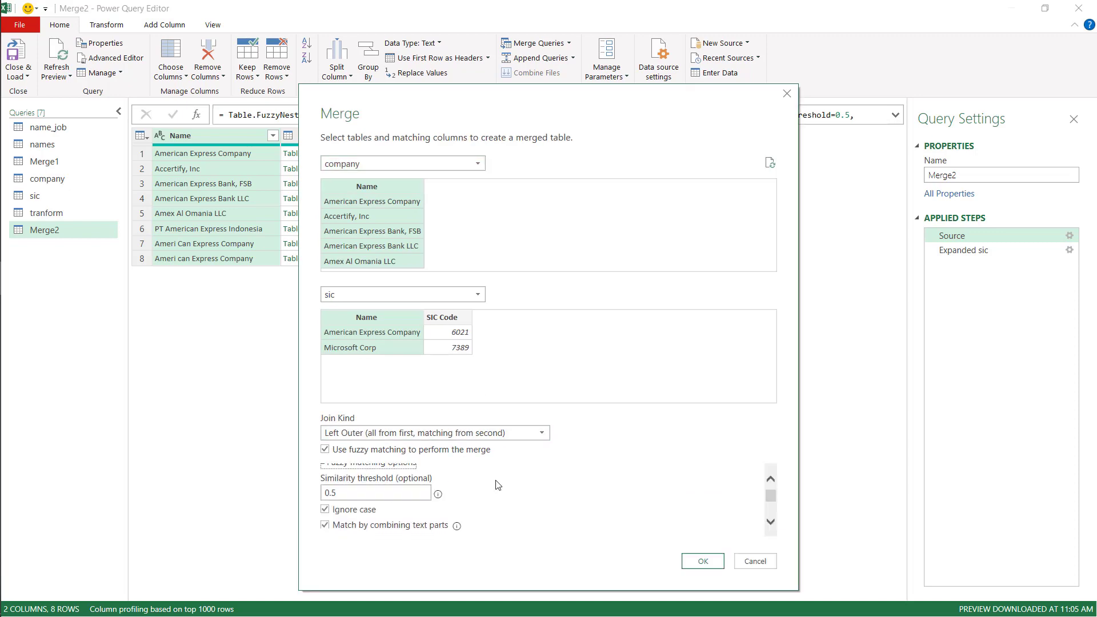
pyautogui.scroll(-2, 371, 514)
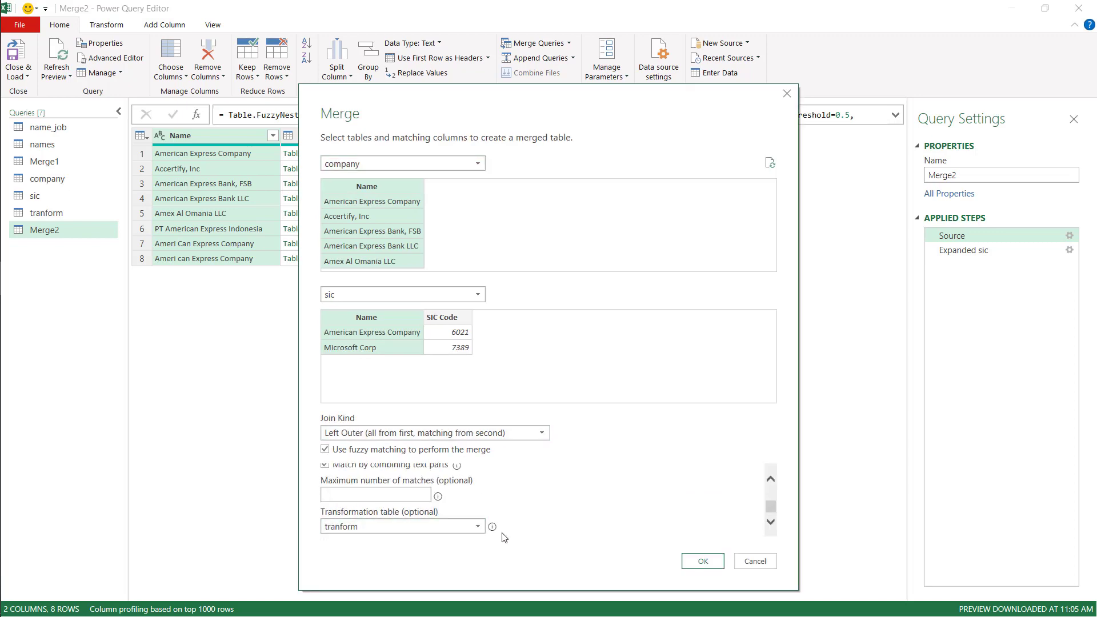
pyautogui.moveTo(492, 527)
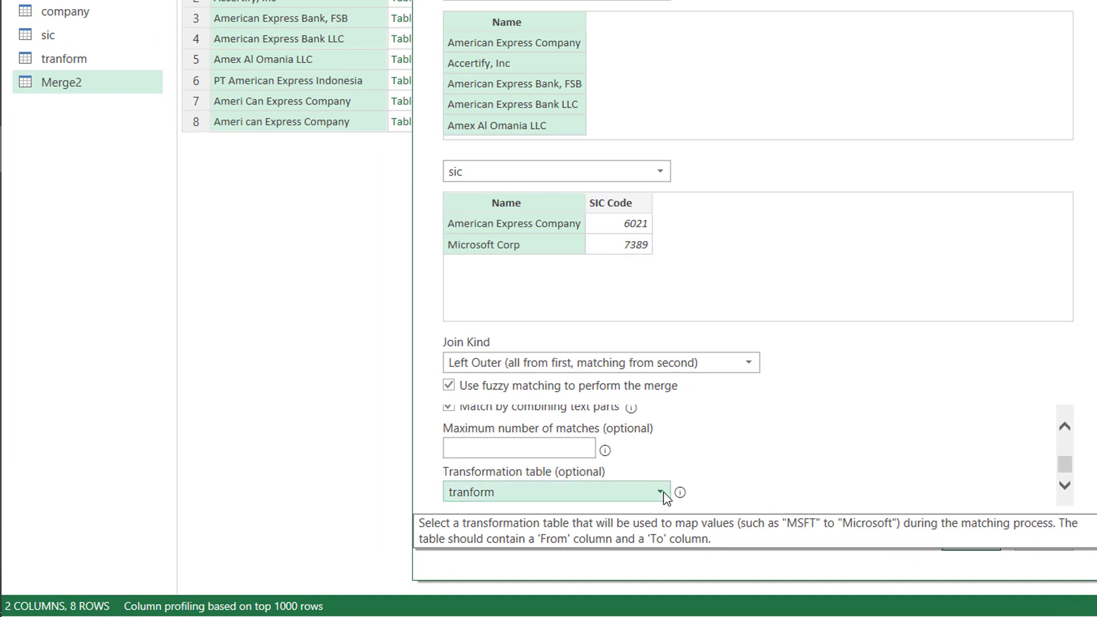
pyautogui.click(661, 492)
pyautogui.click(541, 358)
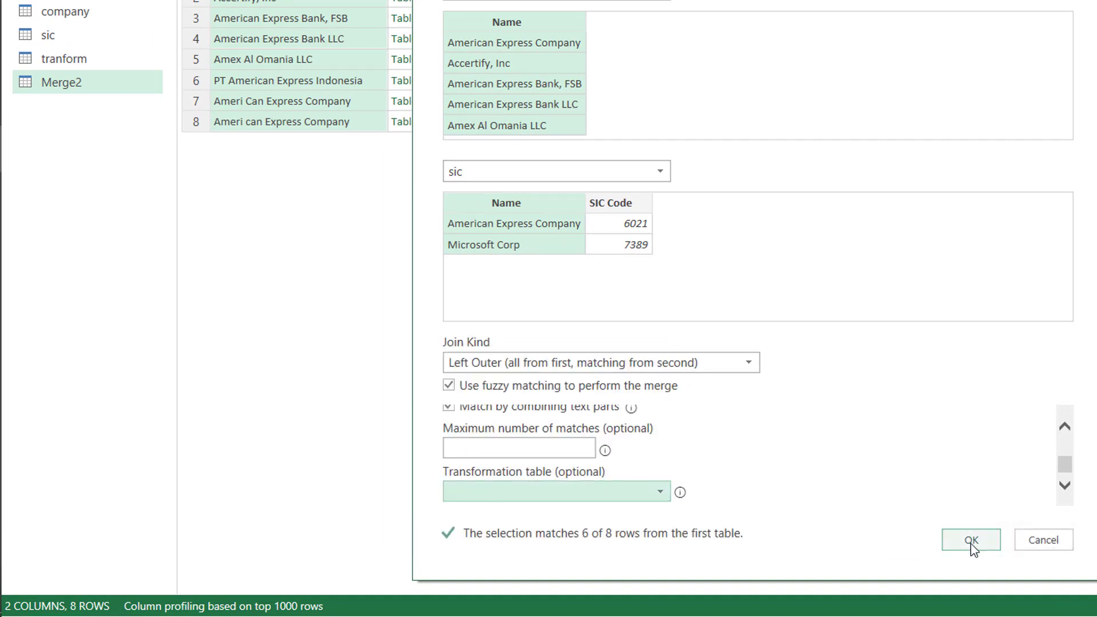
# Step: Select tranform again as the transformation table, apply the merge, and review the Expanded sic result
pyautogui.click(661, 491)
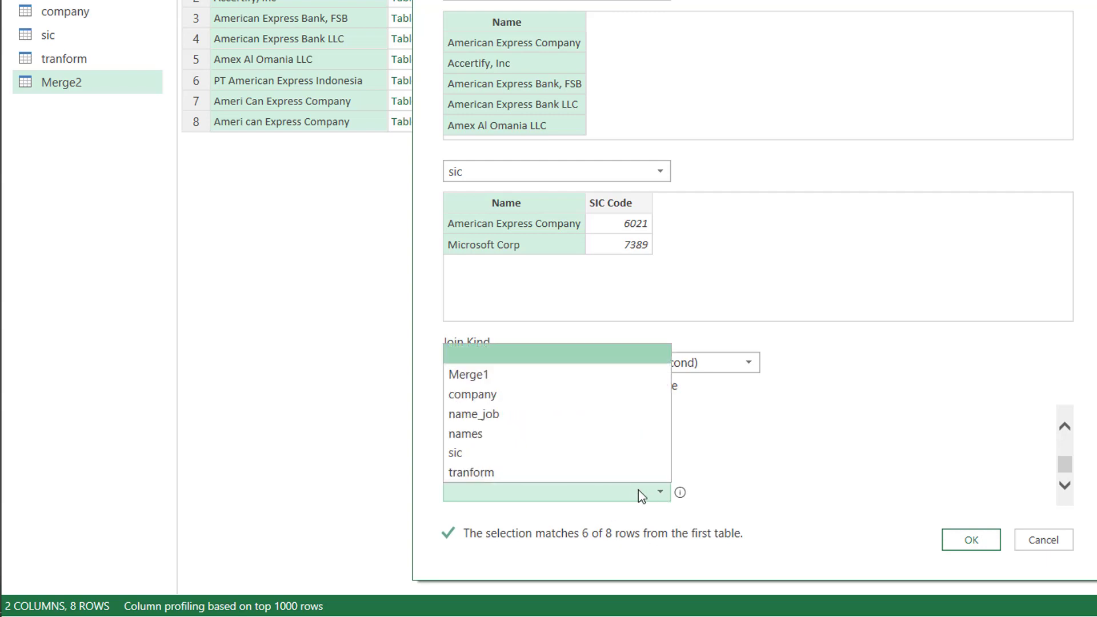
pyautogui.click(624, 472)
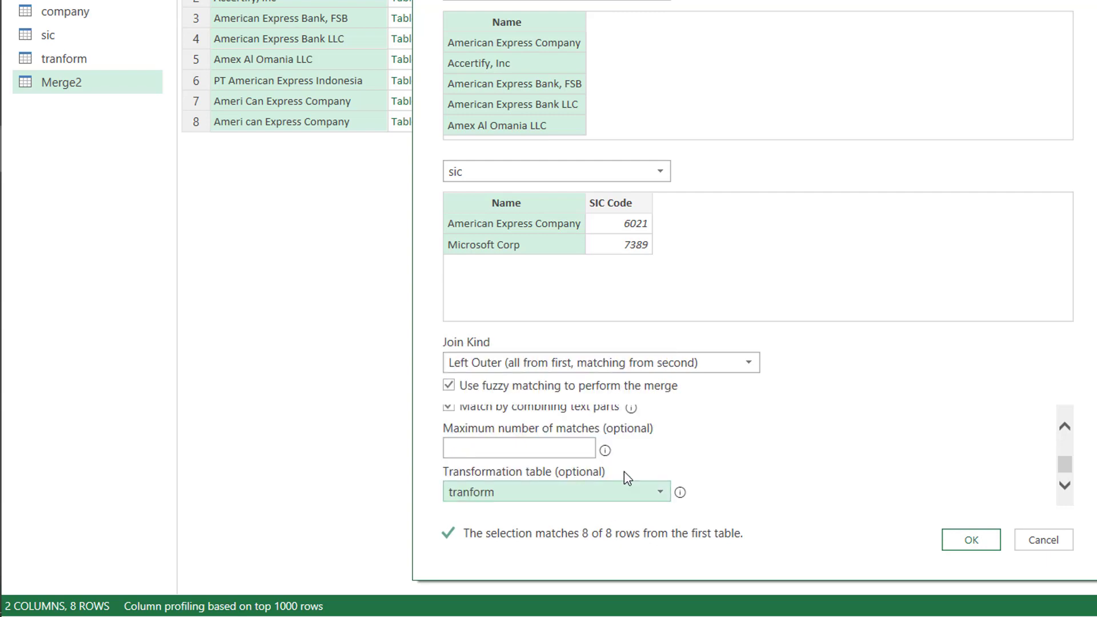
pyautogui.click(971, 539)
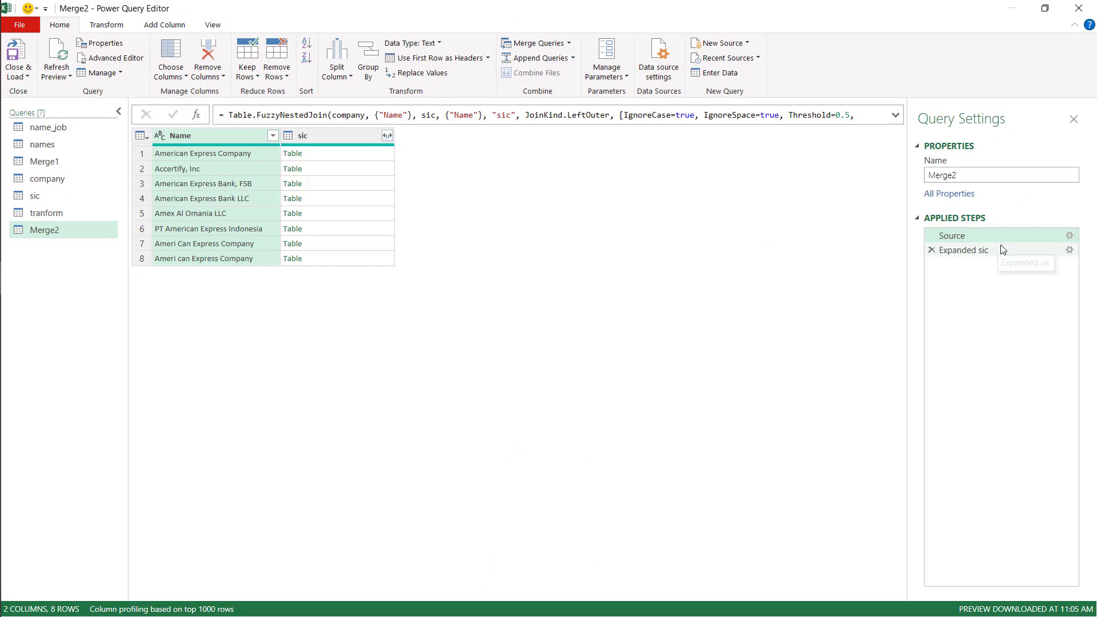
pyautogui.click(1001, 252)
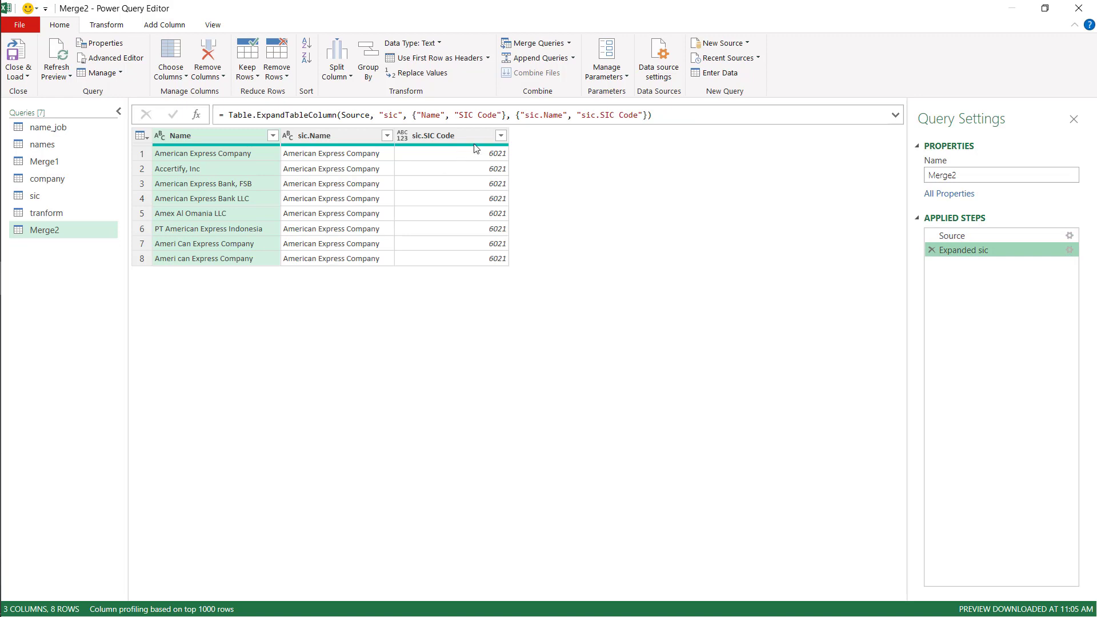